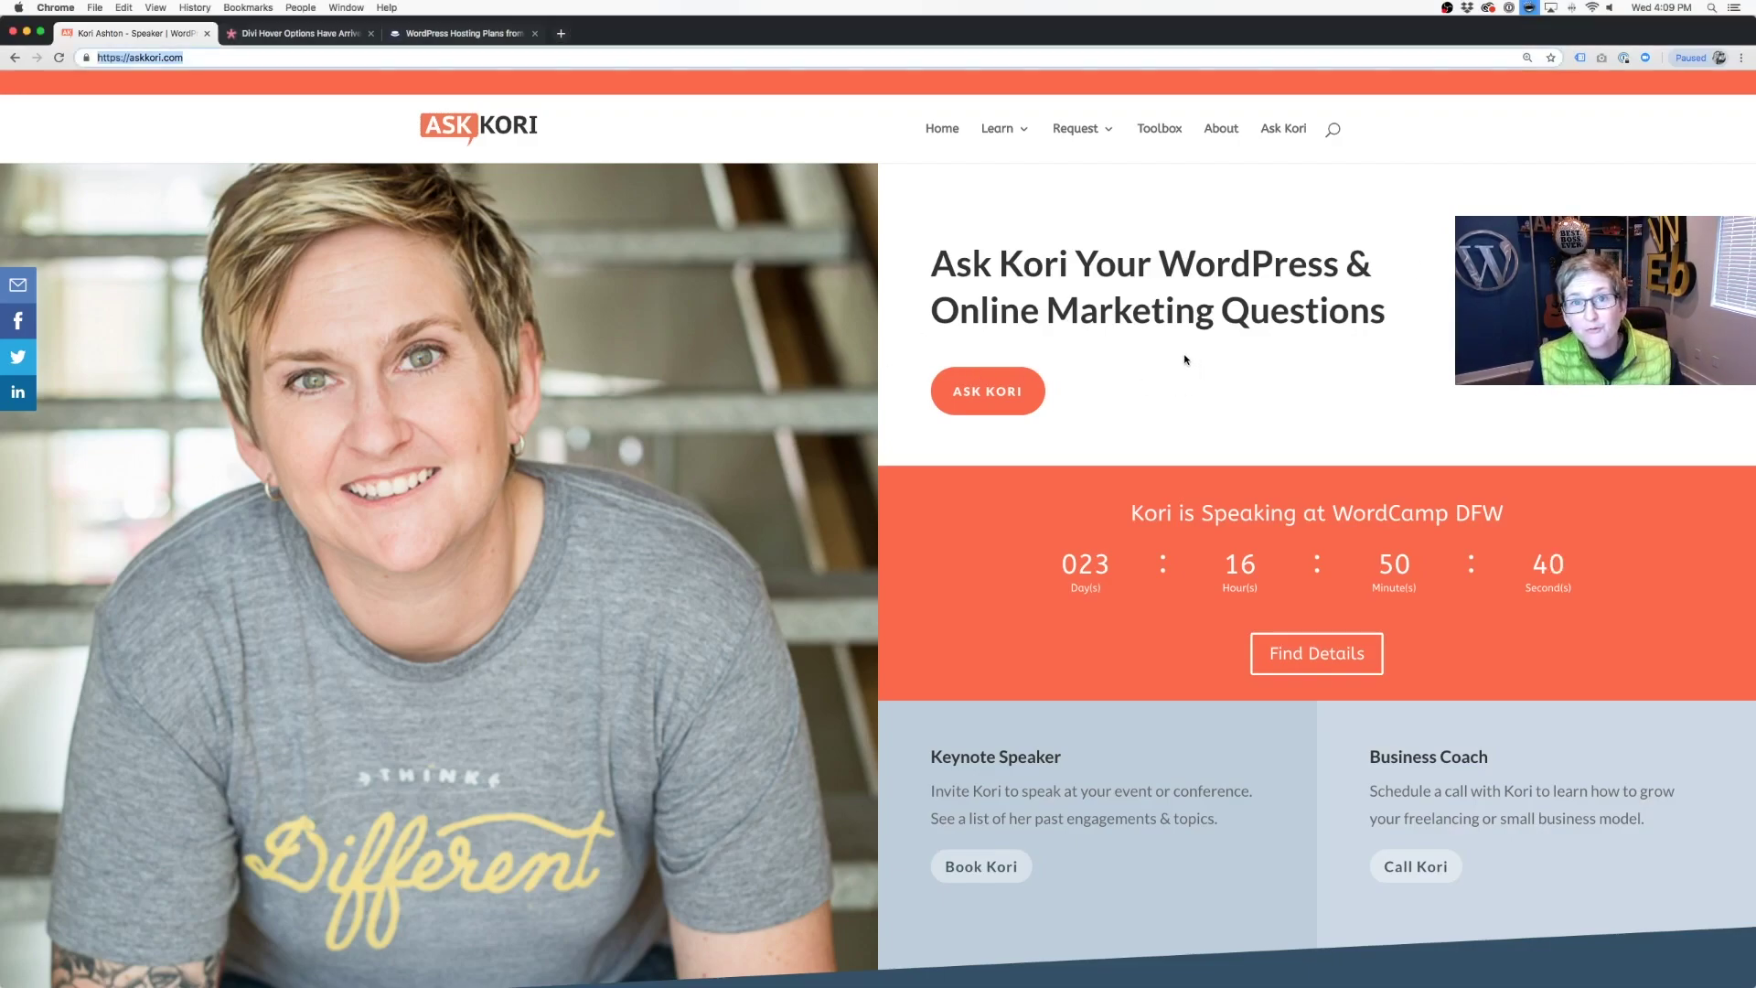
Step: Scroll down the homepage to the Business Coach card and briefly highlight its heading
{"action": "scroll", "coordinate": [1186, 359], "scroll_direction": "down", "scroll_amount": 1}
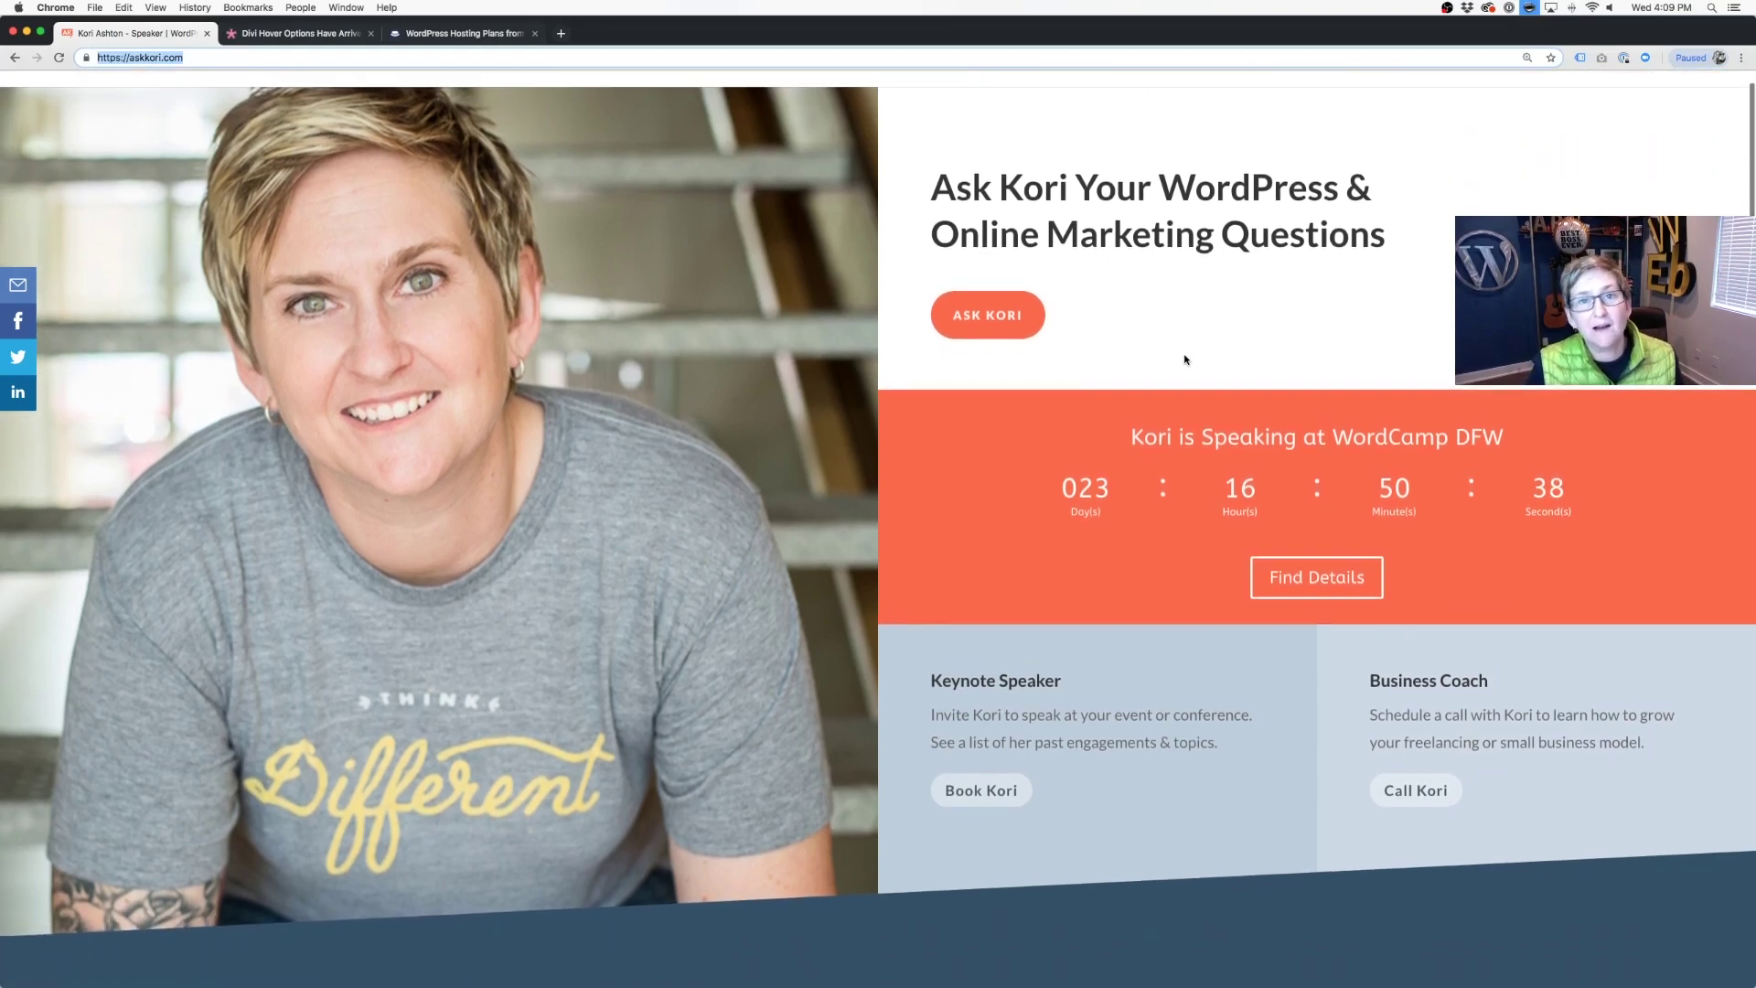
{"action": "scroll", "coordinate": [1185, 360], "scroll_direction": "down", "scroll_amount": 1}
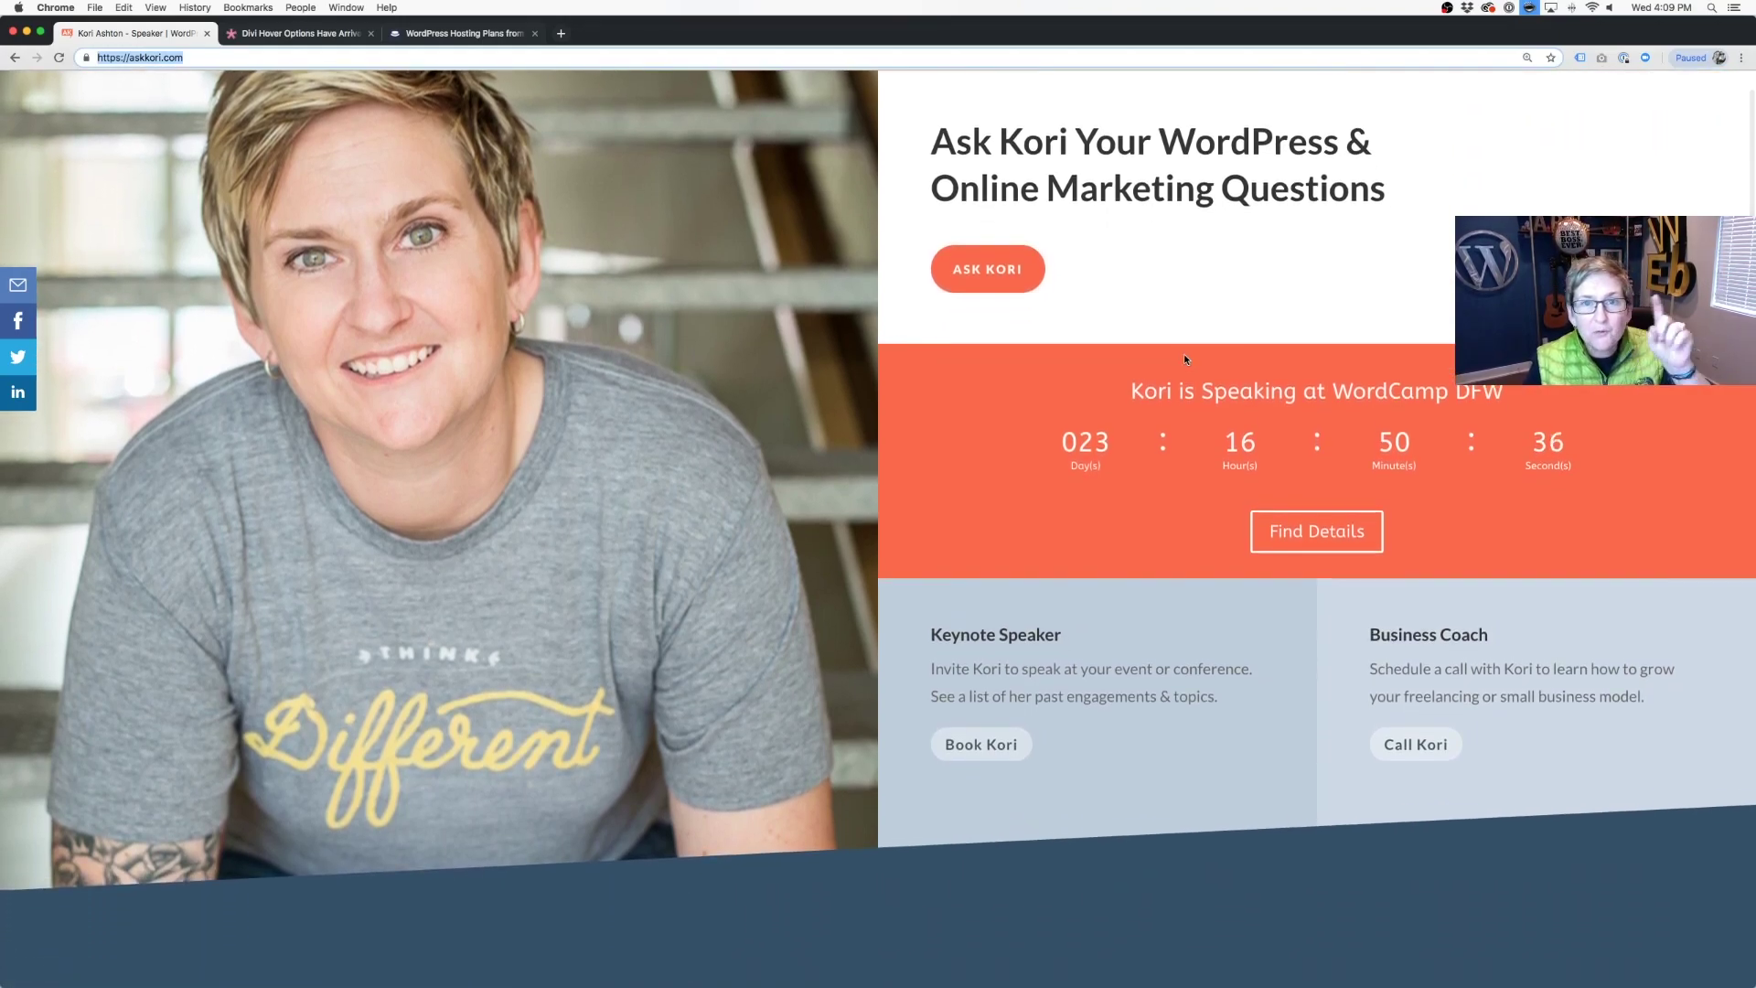
{"action": "scroll", "coordinate": [1184, 353], "scroll_direction": "down", "scroll_amount": 1}
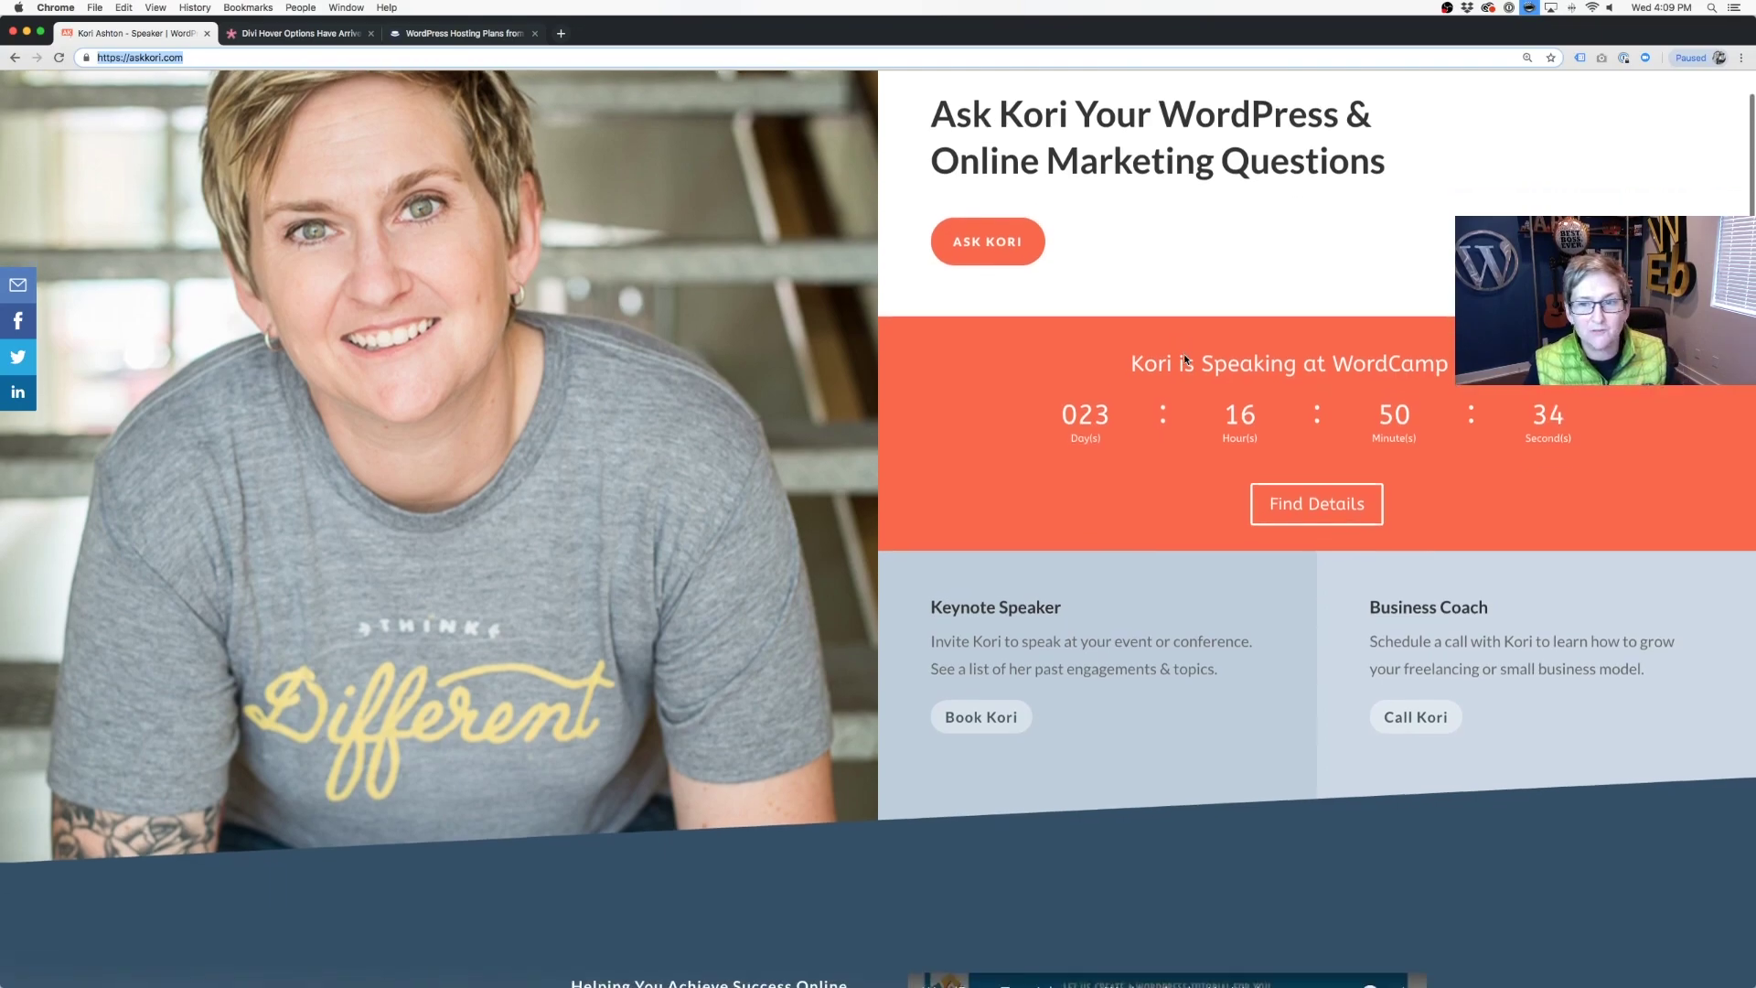
{"action": "scroll", "coordinate": [1184, 353], "scroll_direction": "down", "scroll_amount": 1}
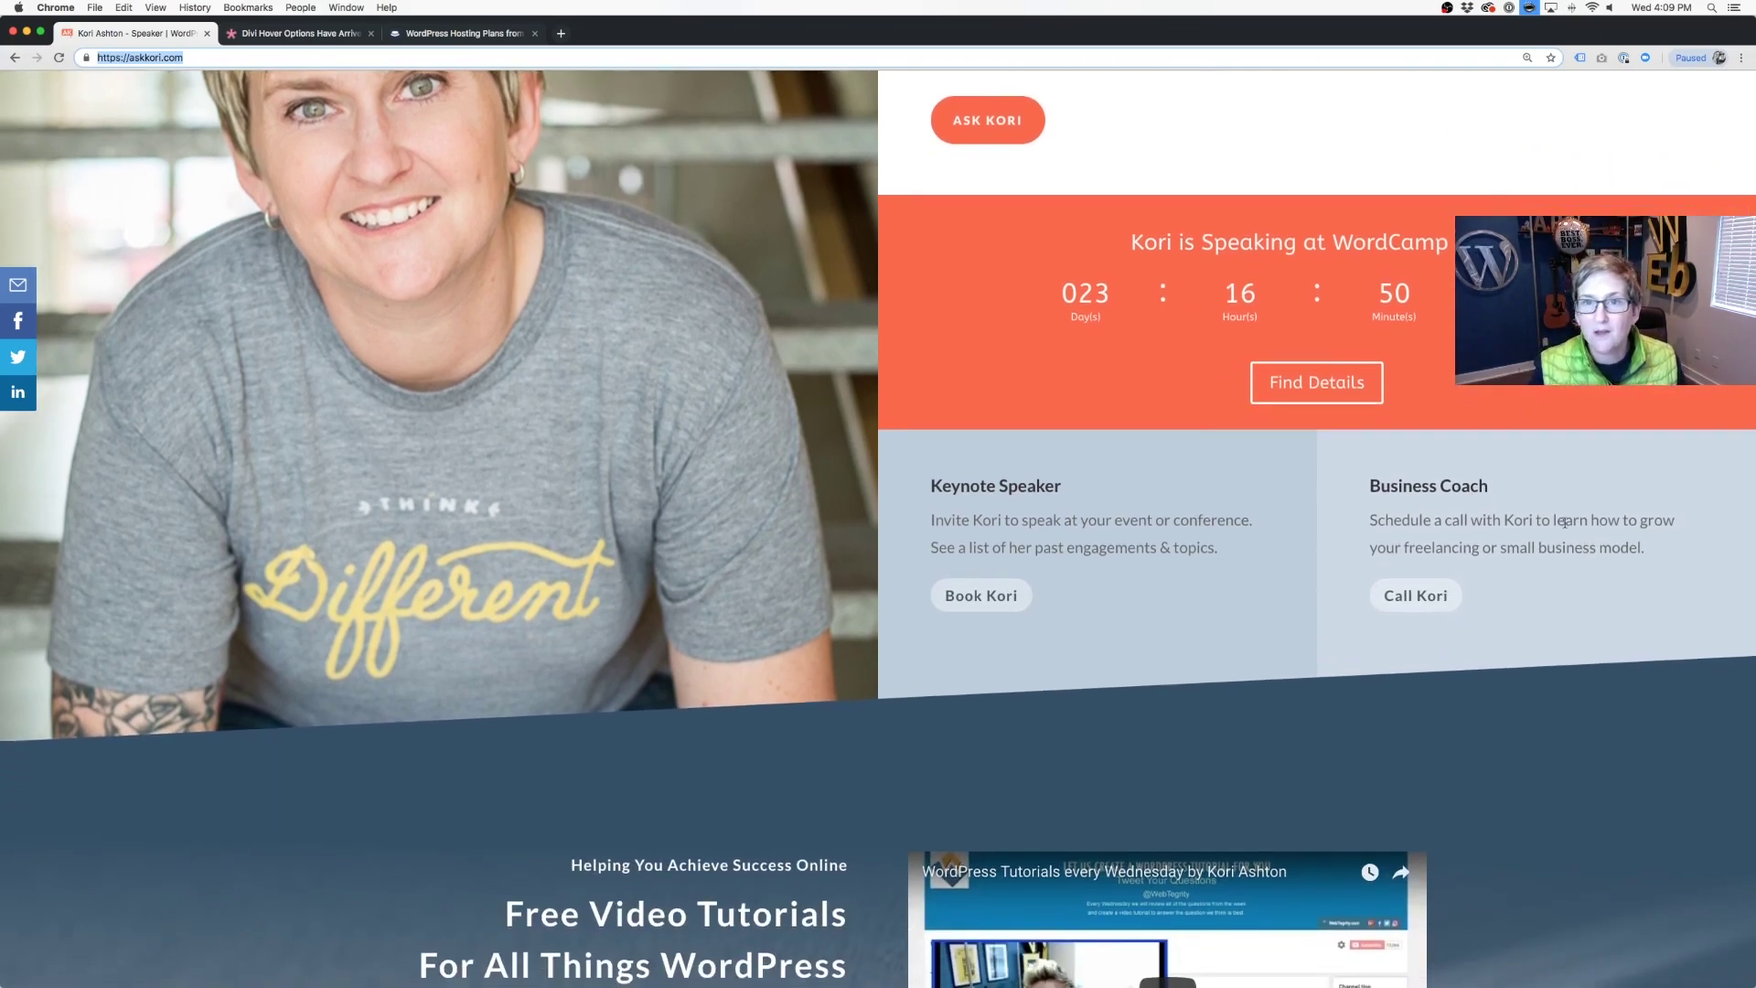
{"action": "scroll", "coordinate": [1564, 522], "scroll_direction": "down", "scroll_amount": 1}
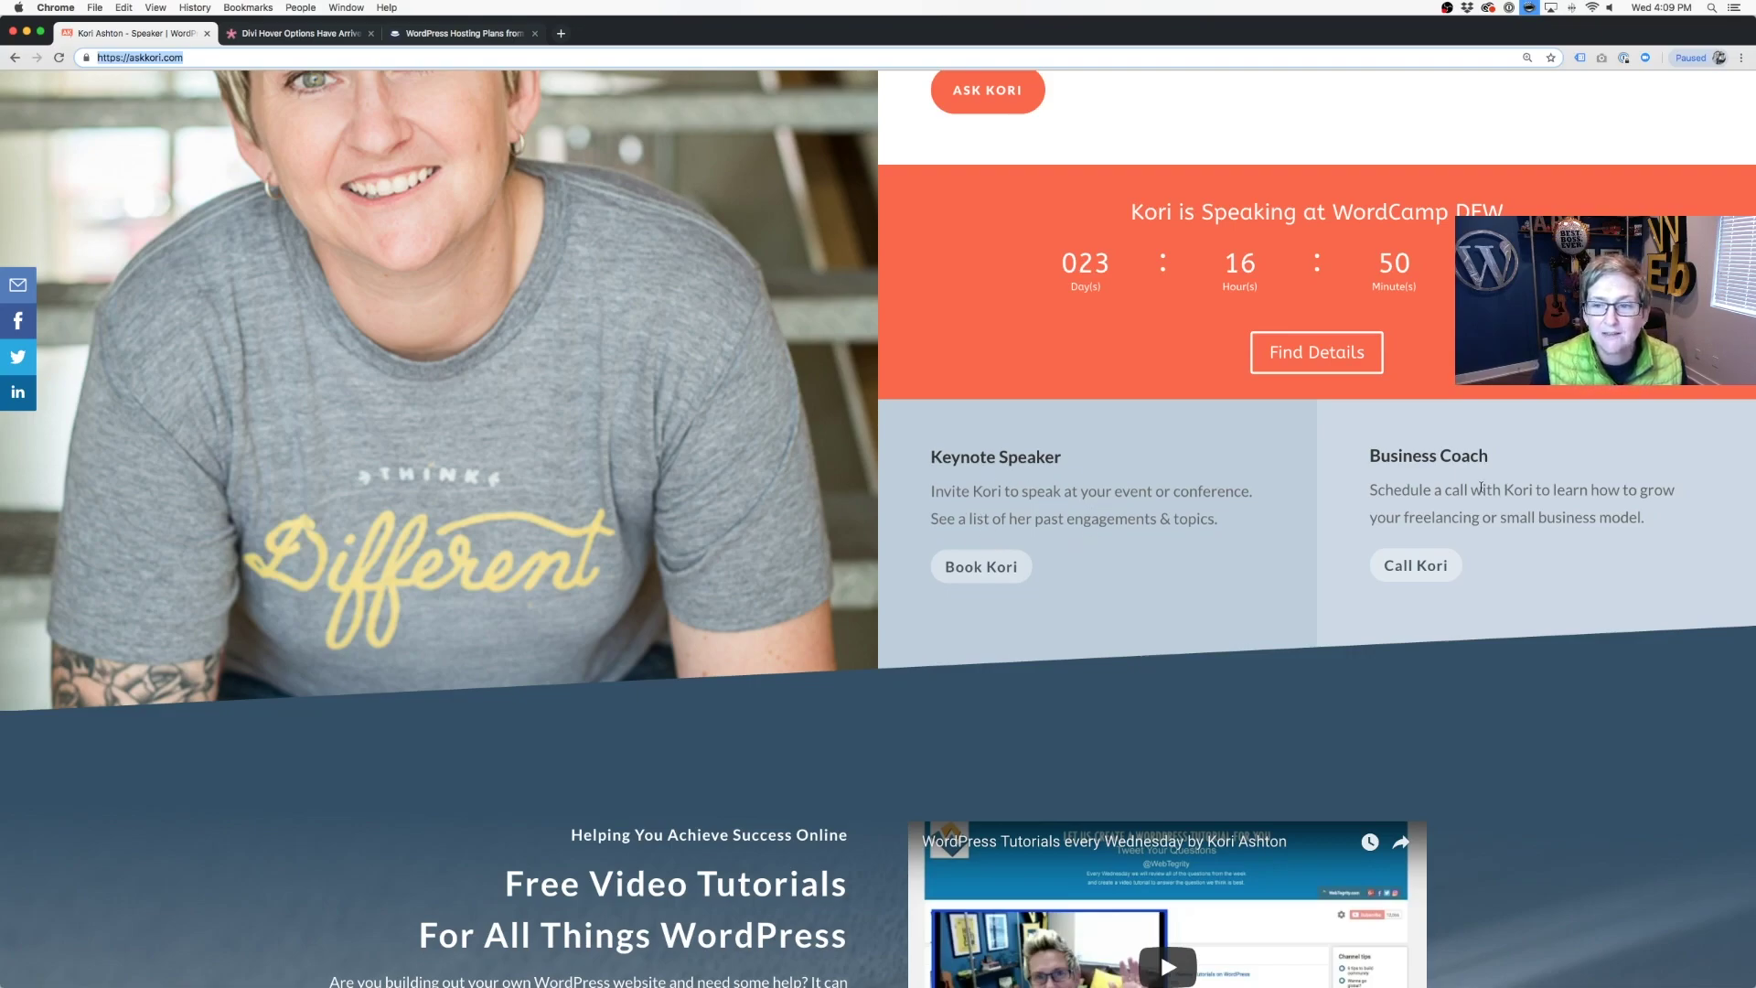
{"action": "triple_click", "coordinate": [1423, 456]}
{"action": "left_click", "coordinate": [1424, 455]}
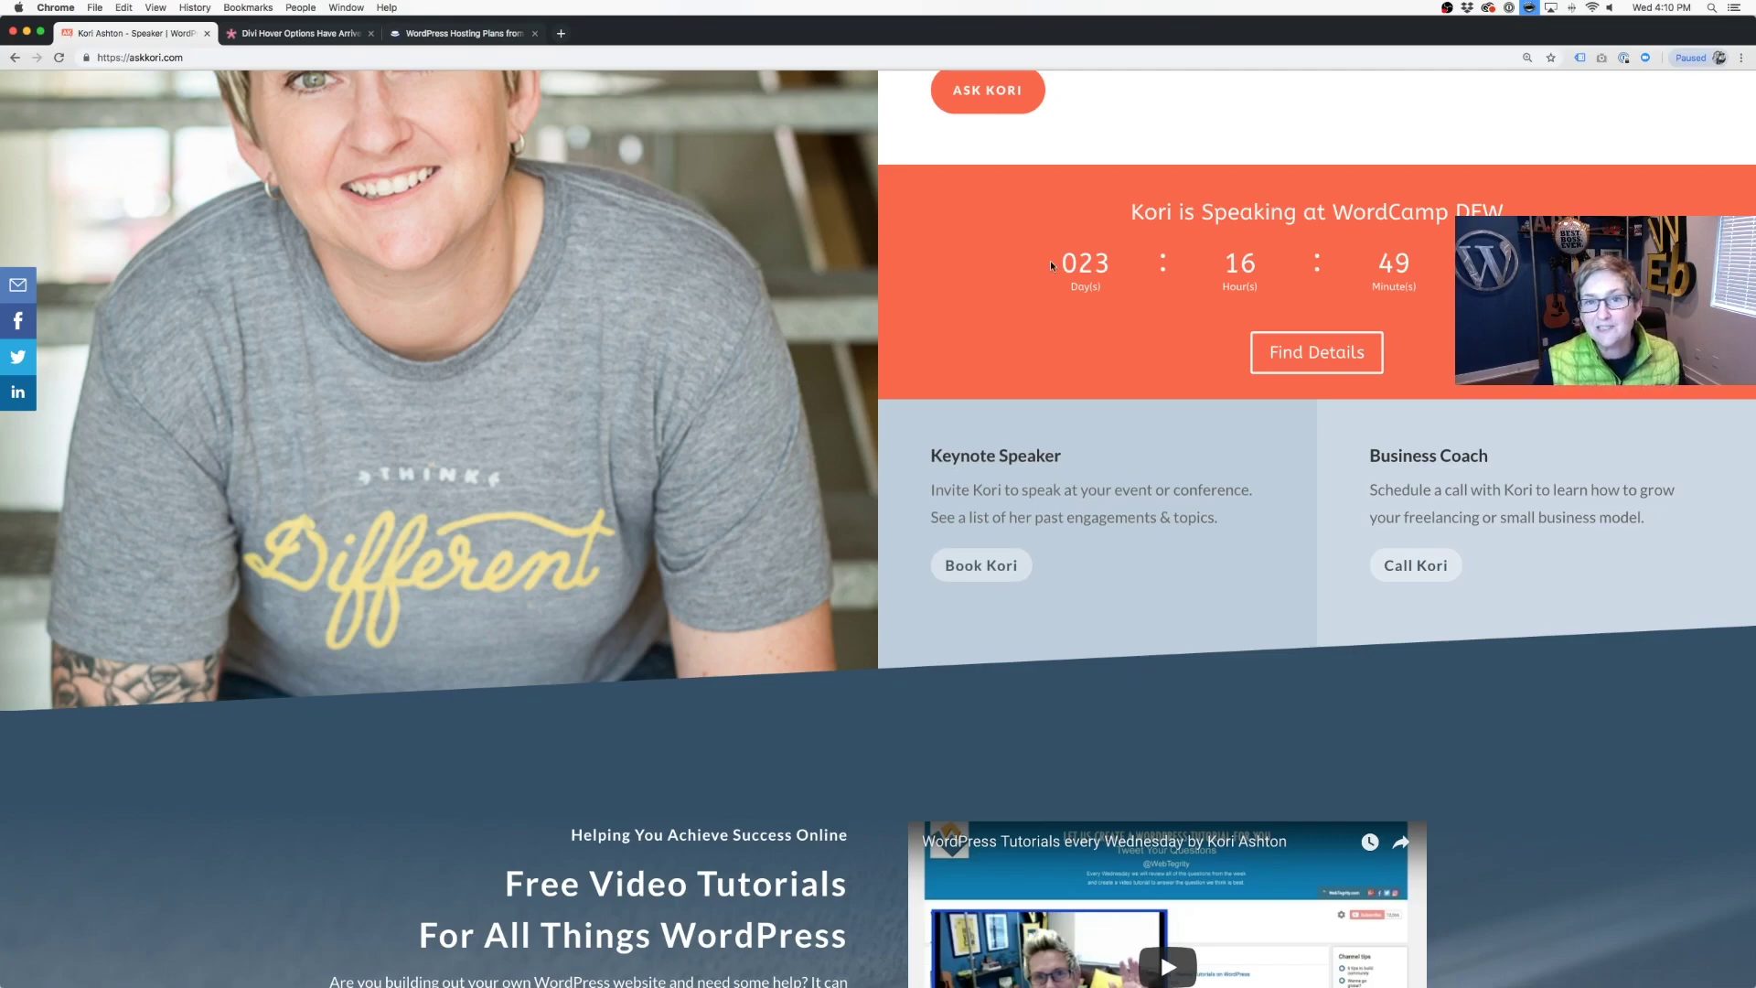
{"action": "left_click", "coordinate": [339, 33]}
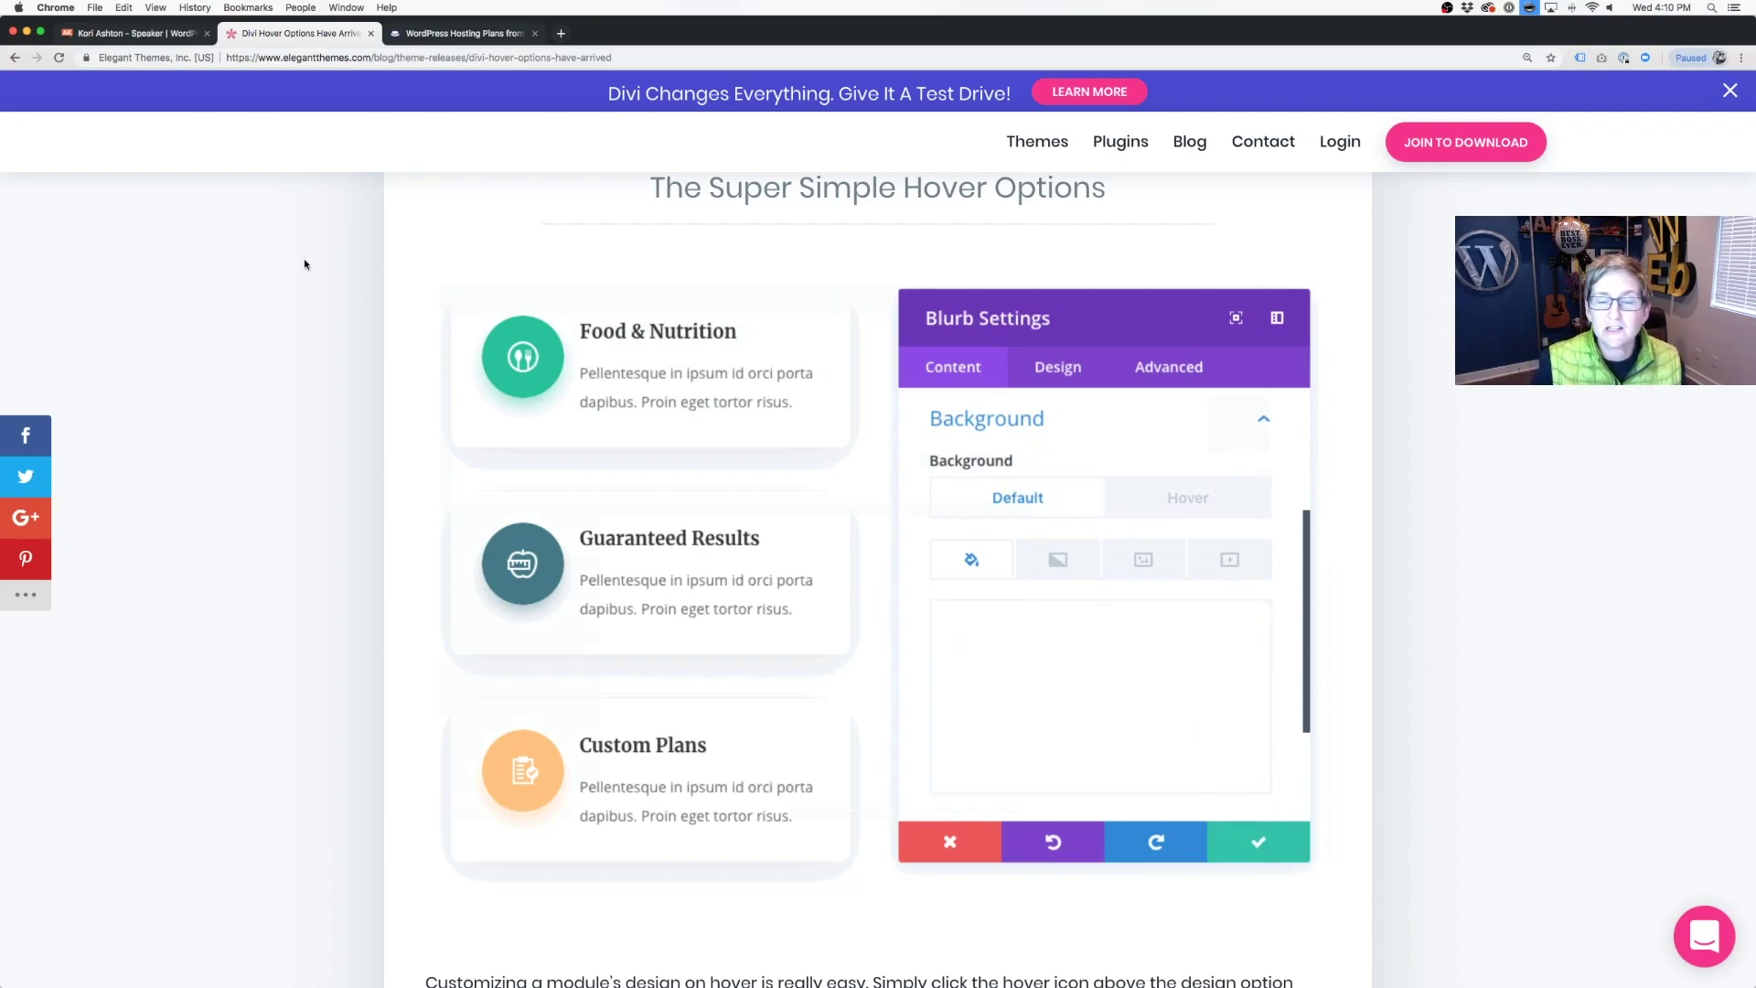
{"action": "scroll", "coordinate": [304, 264], "scroll_direction": "down", "scroll_amount": 3}
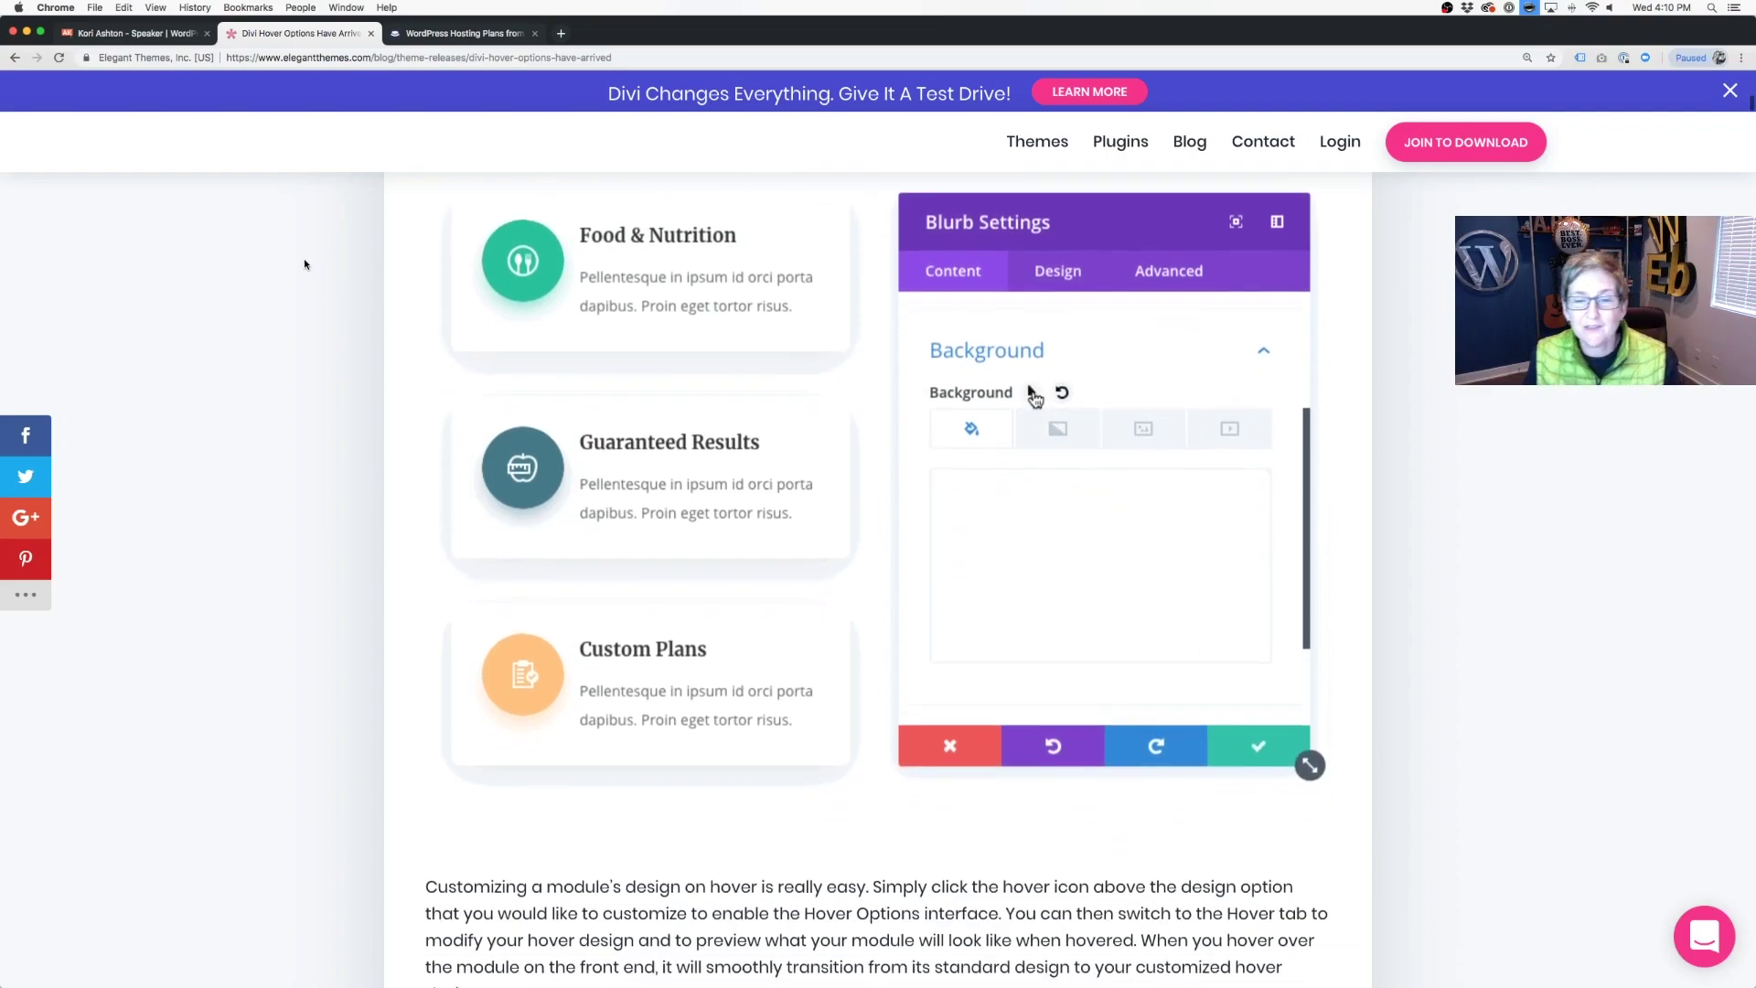
{"action": "scroll", "coordinate": [305, 264], "scroll_direction": "down", "scroll_amount": 2}
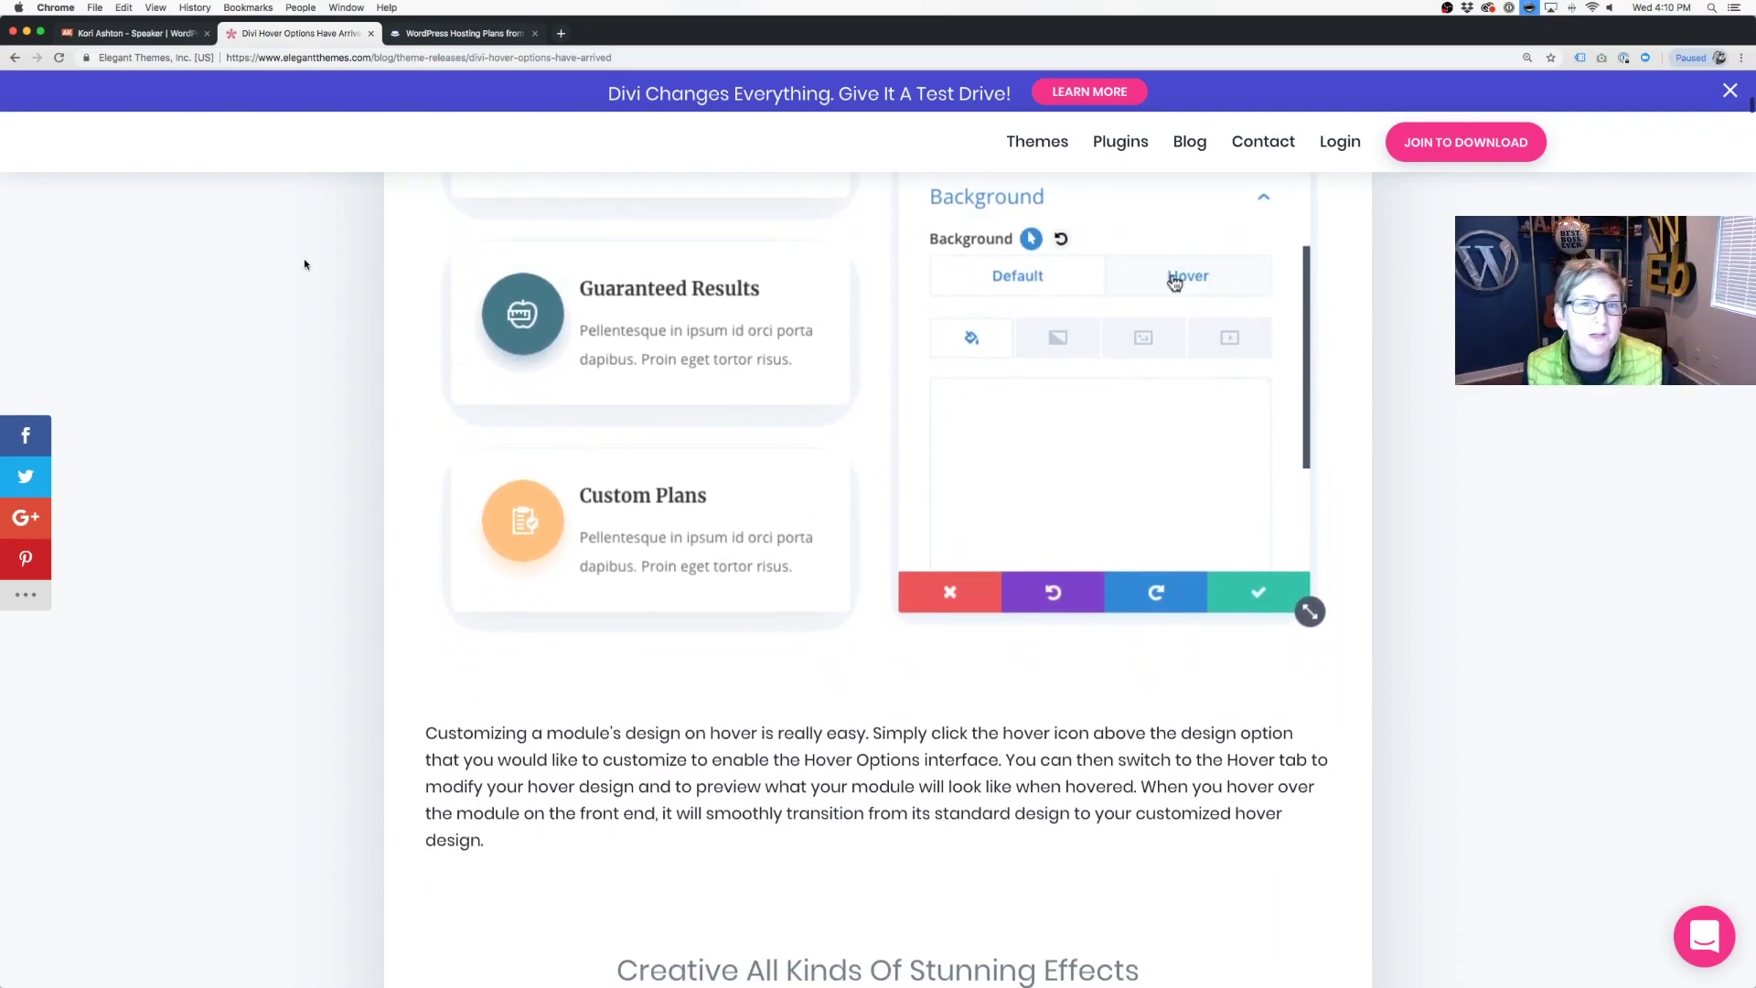
{"action": "scroll", "coordinate": [305, 265], "scroll_direction": "down", "scroll_amount": 3}
{"action": "scroll", "coordinate": [305, 265], "scroll_direction": "down", "scroll_amount": 3}
{"action": "scroll", "coordinate": [305, 264], "scroll_direction": "down", "scroll_amount": 3}
{"action": "scroll", "coordinate": [305, 264], "scroll_direction": "down", "scroll_amount": 3}
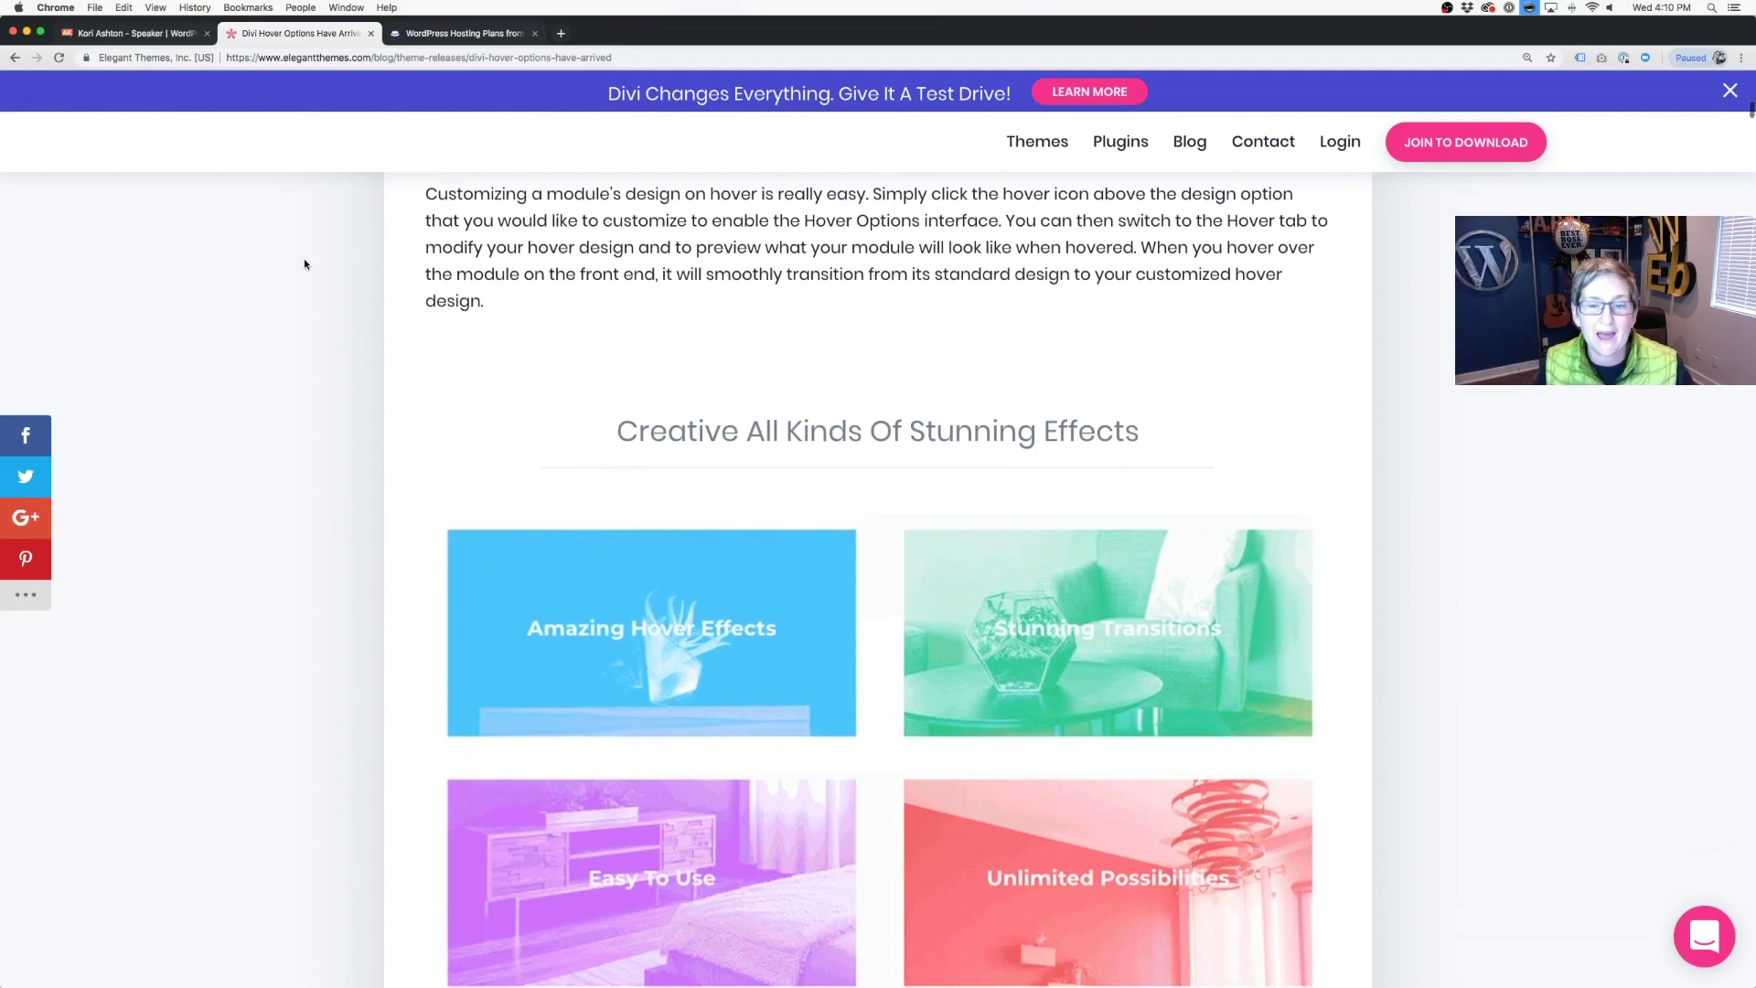
{"action": "scroll", "coordinate": [304, 264], "scroll_direction": "down", "scroll_amount": 4}
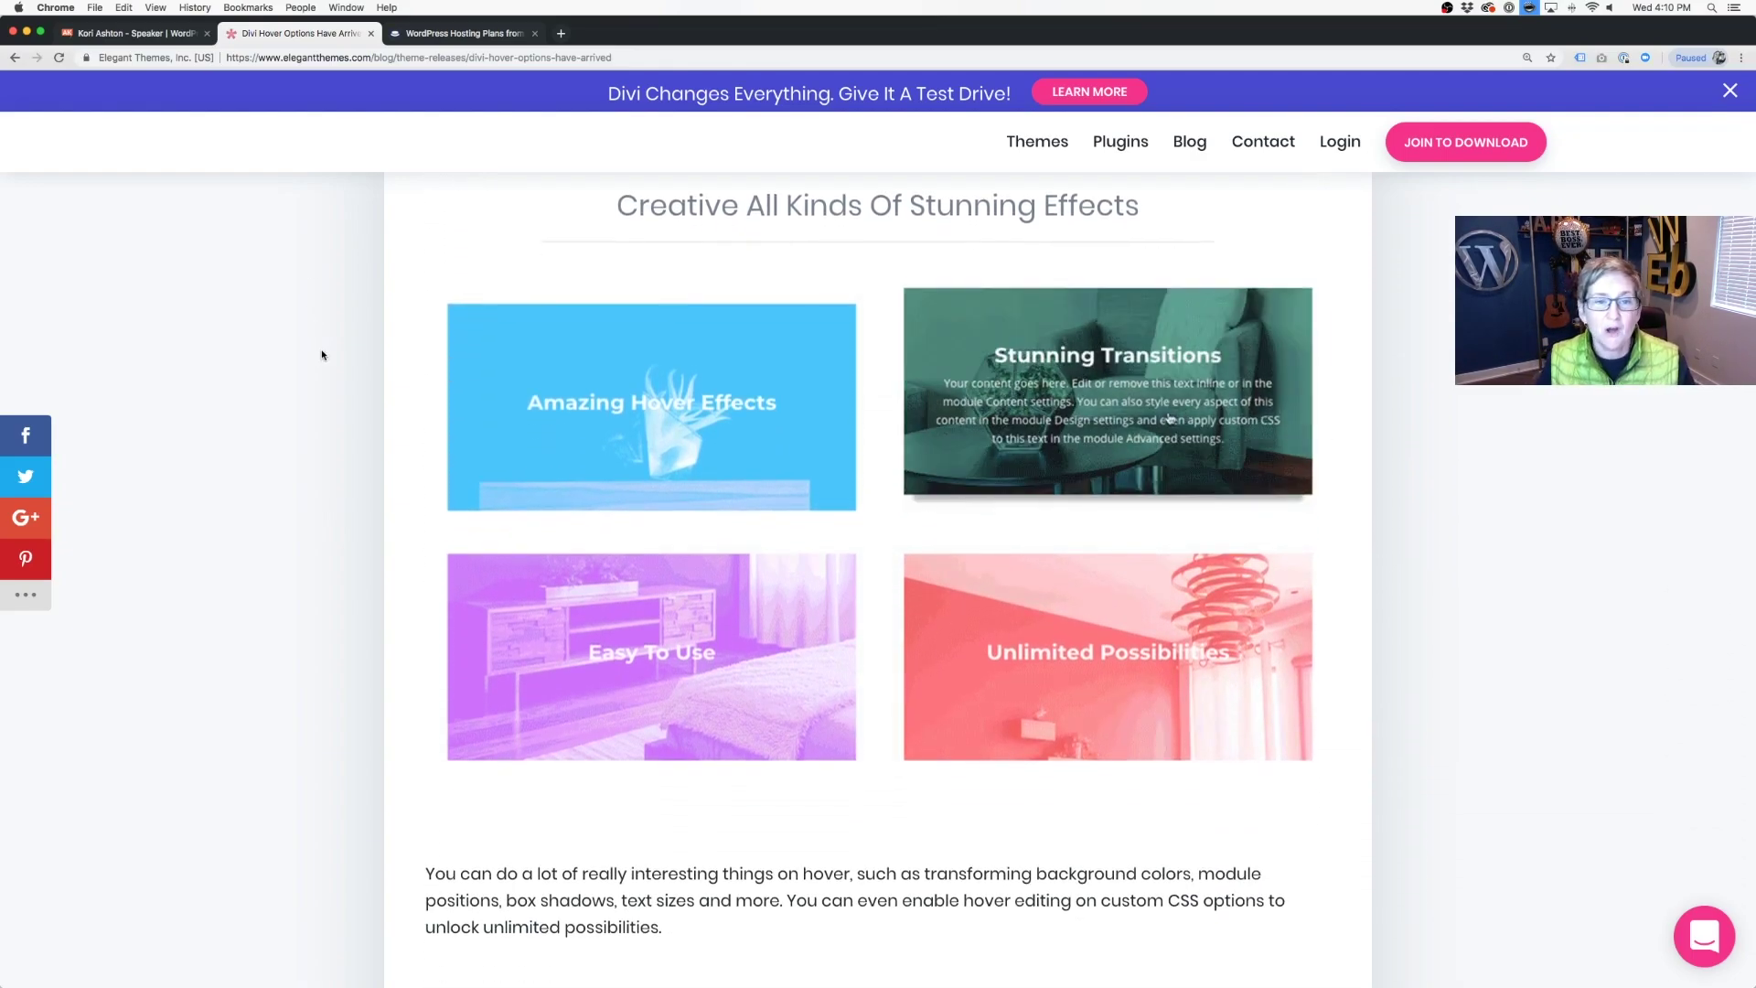
{"action": "scroll", "coordinate": [321, 355], "scroll_direction": "down", "scroll_amount": 1}
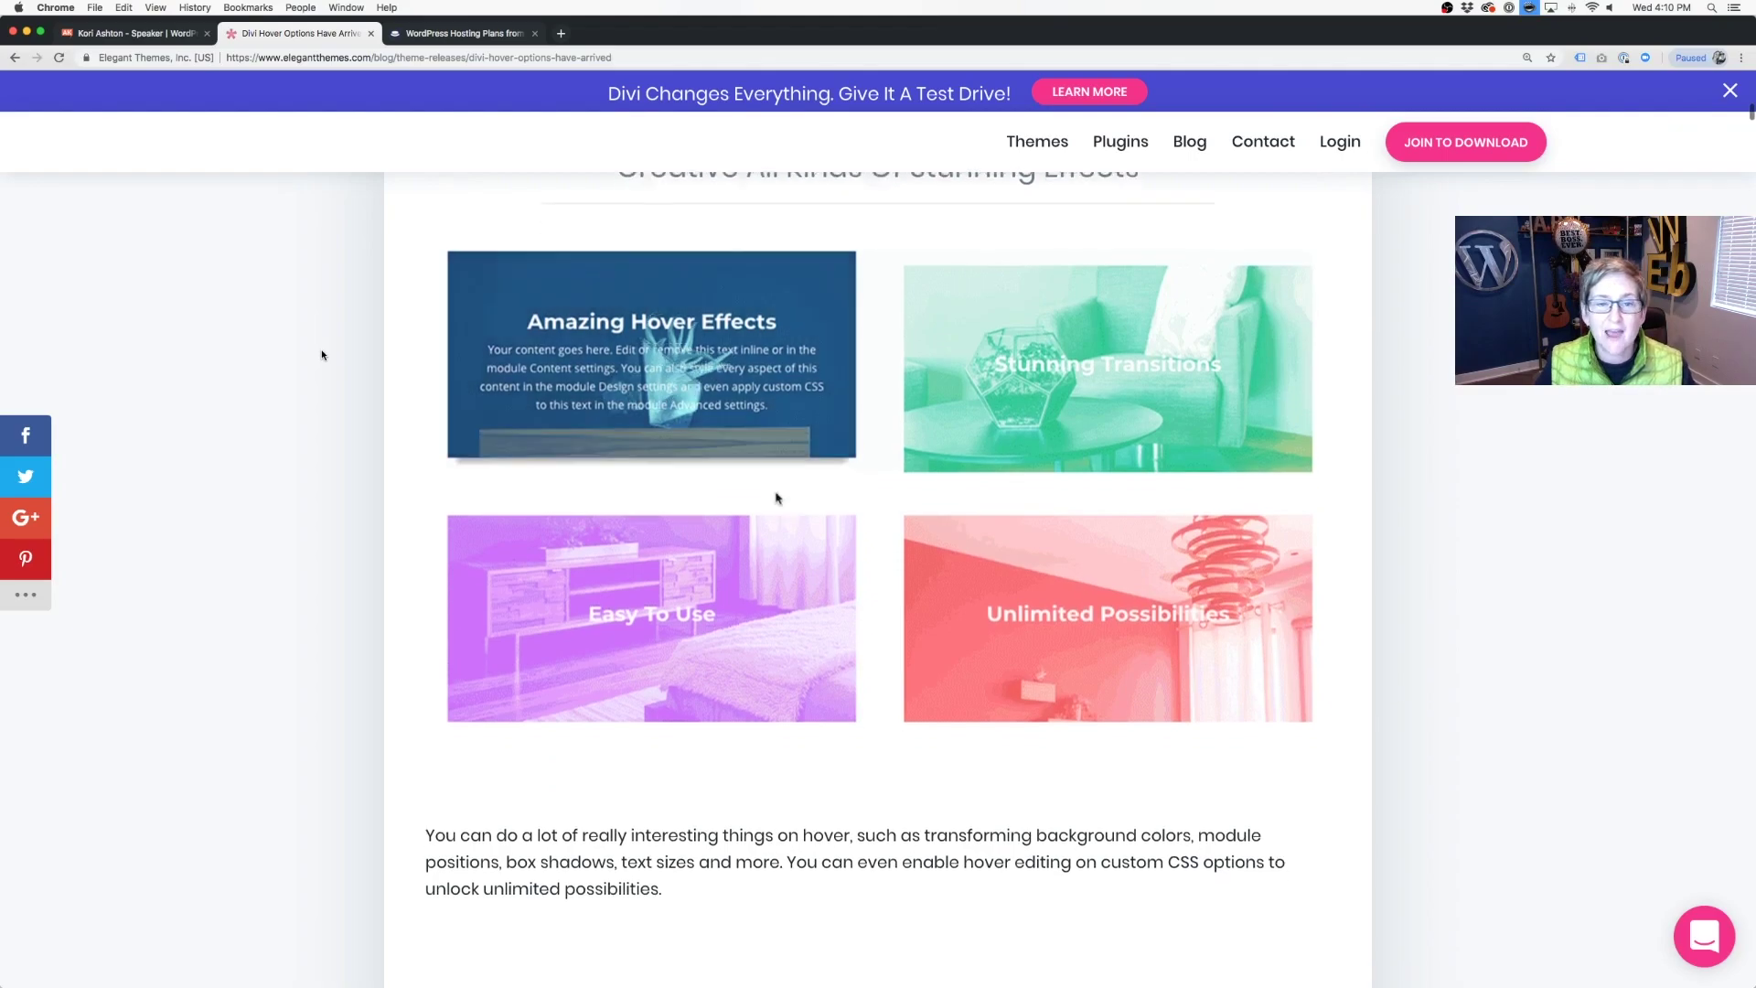
{"action": "scroll", "coordinate": [321, 355], "scroll_direction": "down", "scroll_amount": 2}
{"action": "scroll", "coordinate": [322, 355], "scroll_direction": "down", "scroll_amount": 3}
{"action": "scroll", "coordinate": [321, 355], "scroll_direction": "down", "scroll_amount": 2}
{"action": "scroll", "coordinate": [321, 355], "scroll_direction": "down", "scroll_amount": 2}
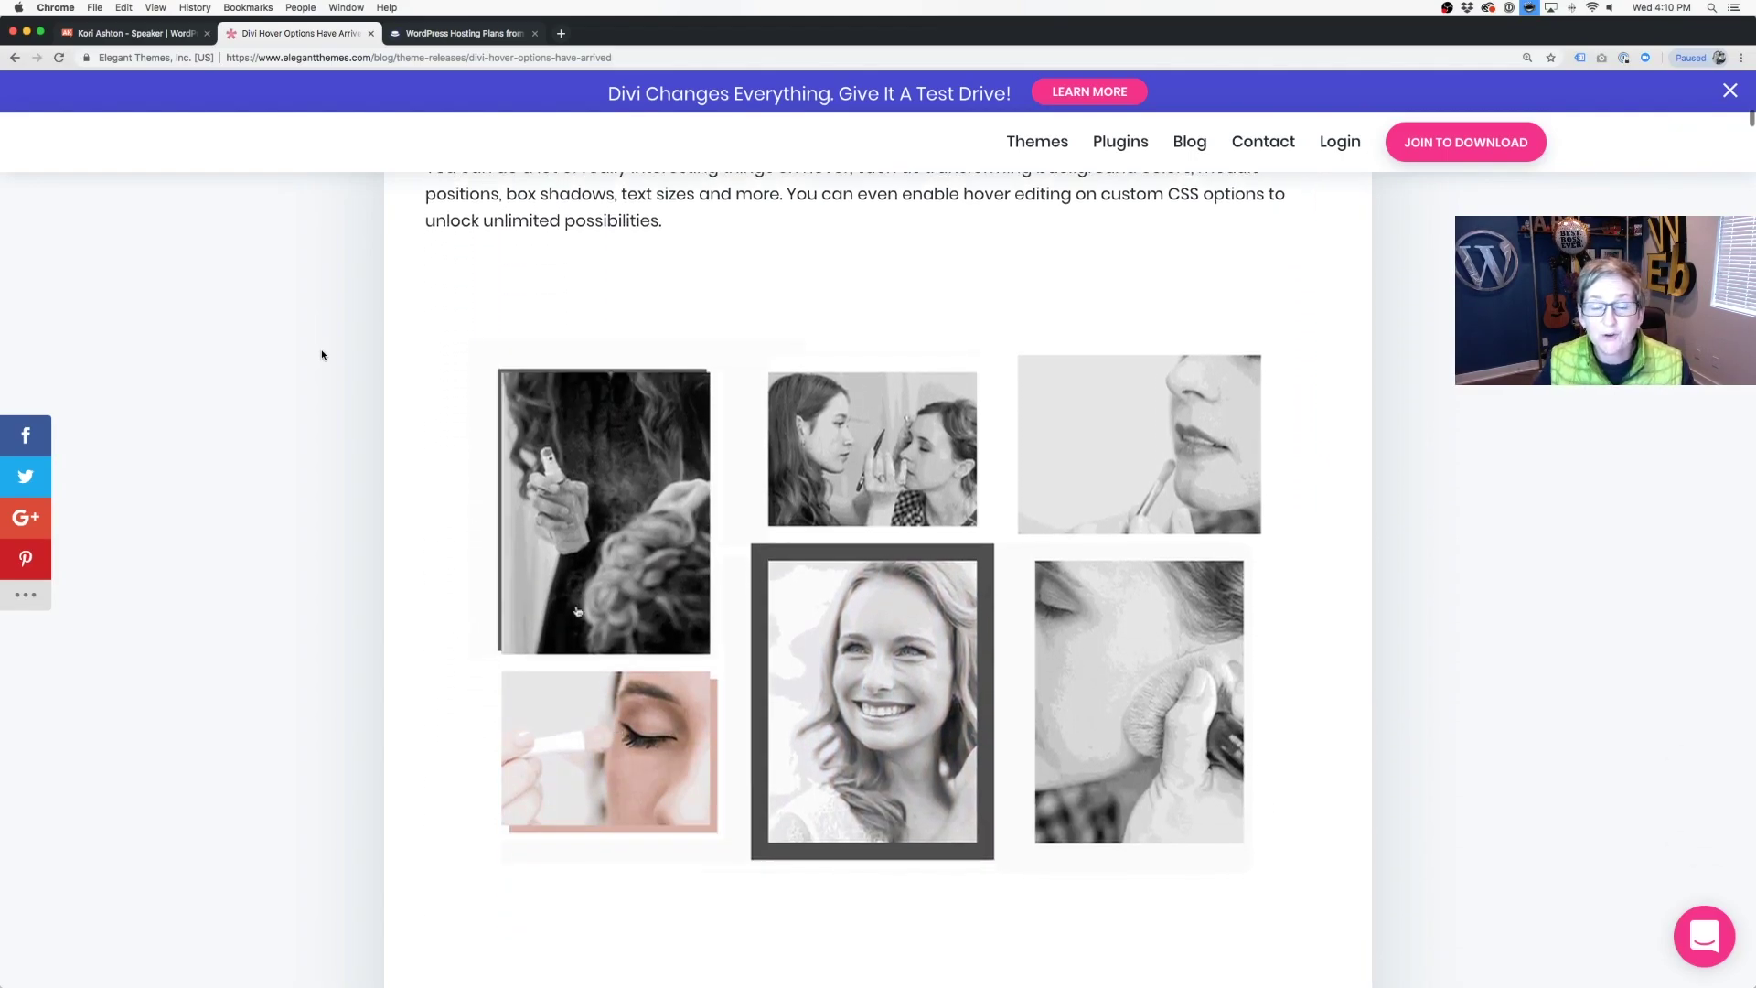
{"action": "scroll", "coordinate": [321, 355], "scroll_direction": "down", "scroll_amount": 1}
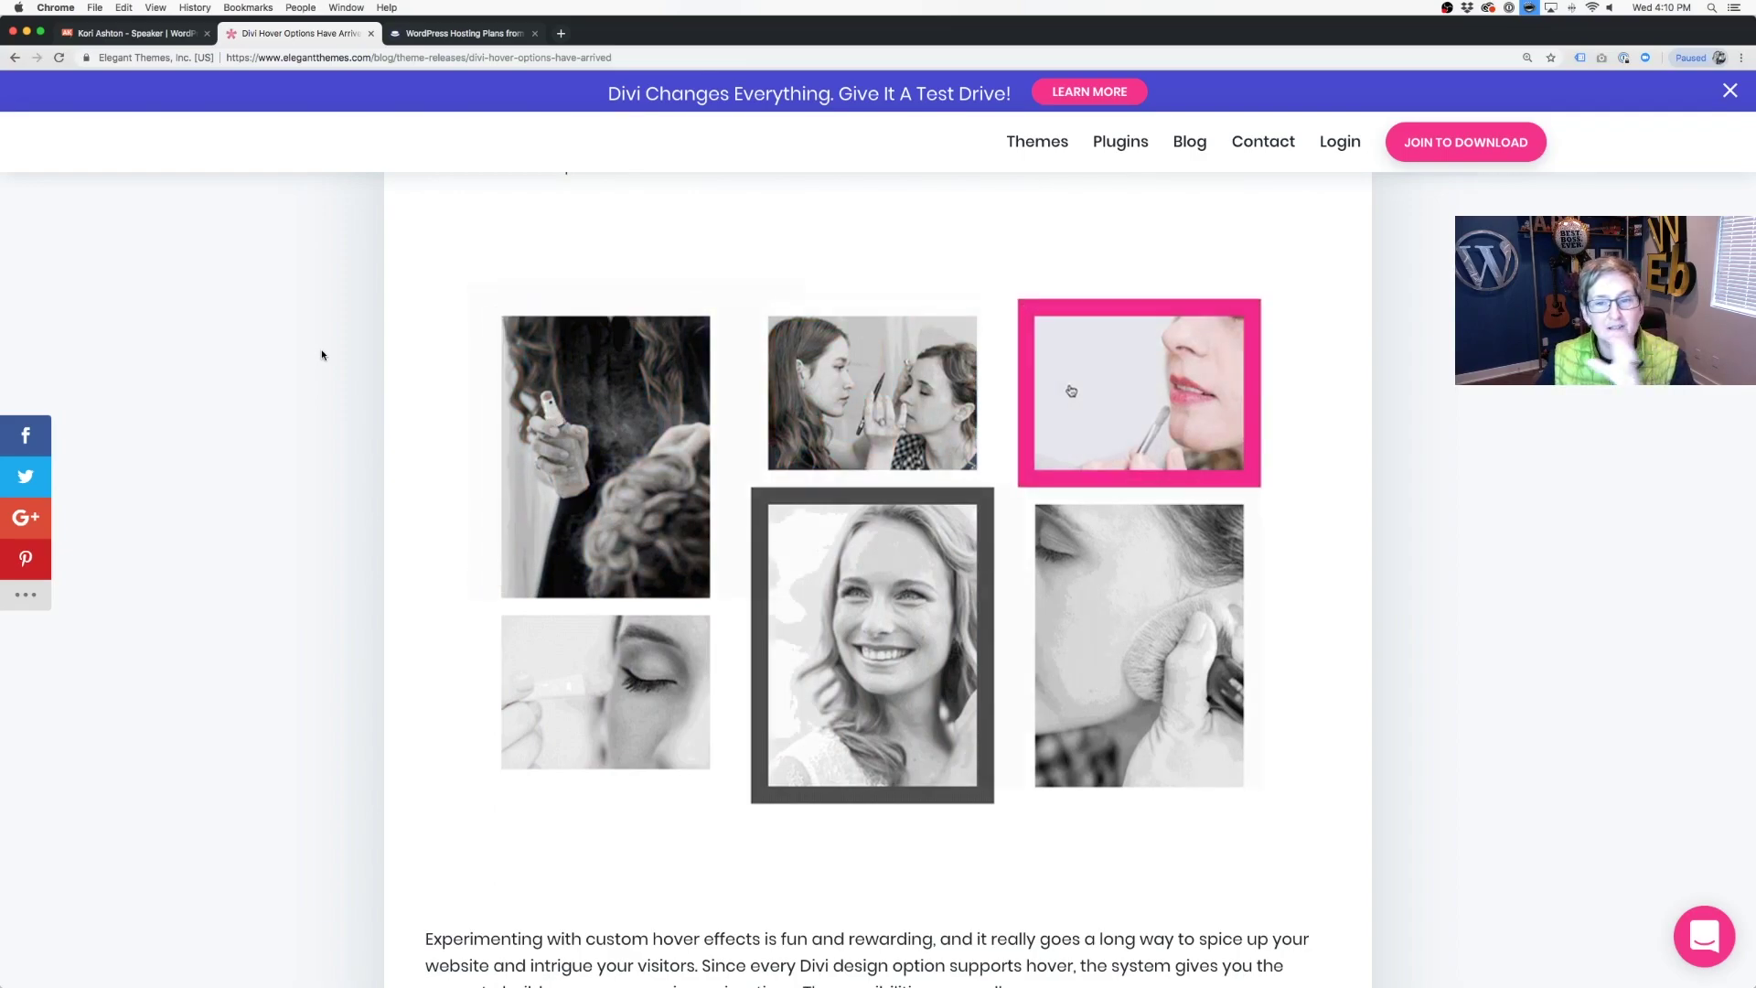
{"action": "scroll", "coordinate": [321, 355], "scroll_direction": "down", "scroll_amount": 1}
{"action": "scroll", "coordinate": [321, 355], "scroll_direction": "down", "scroll_amount": 1}
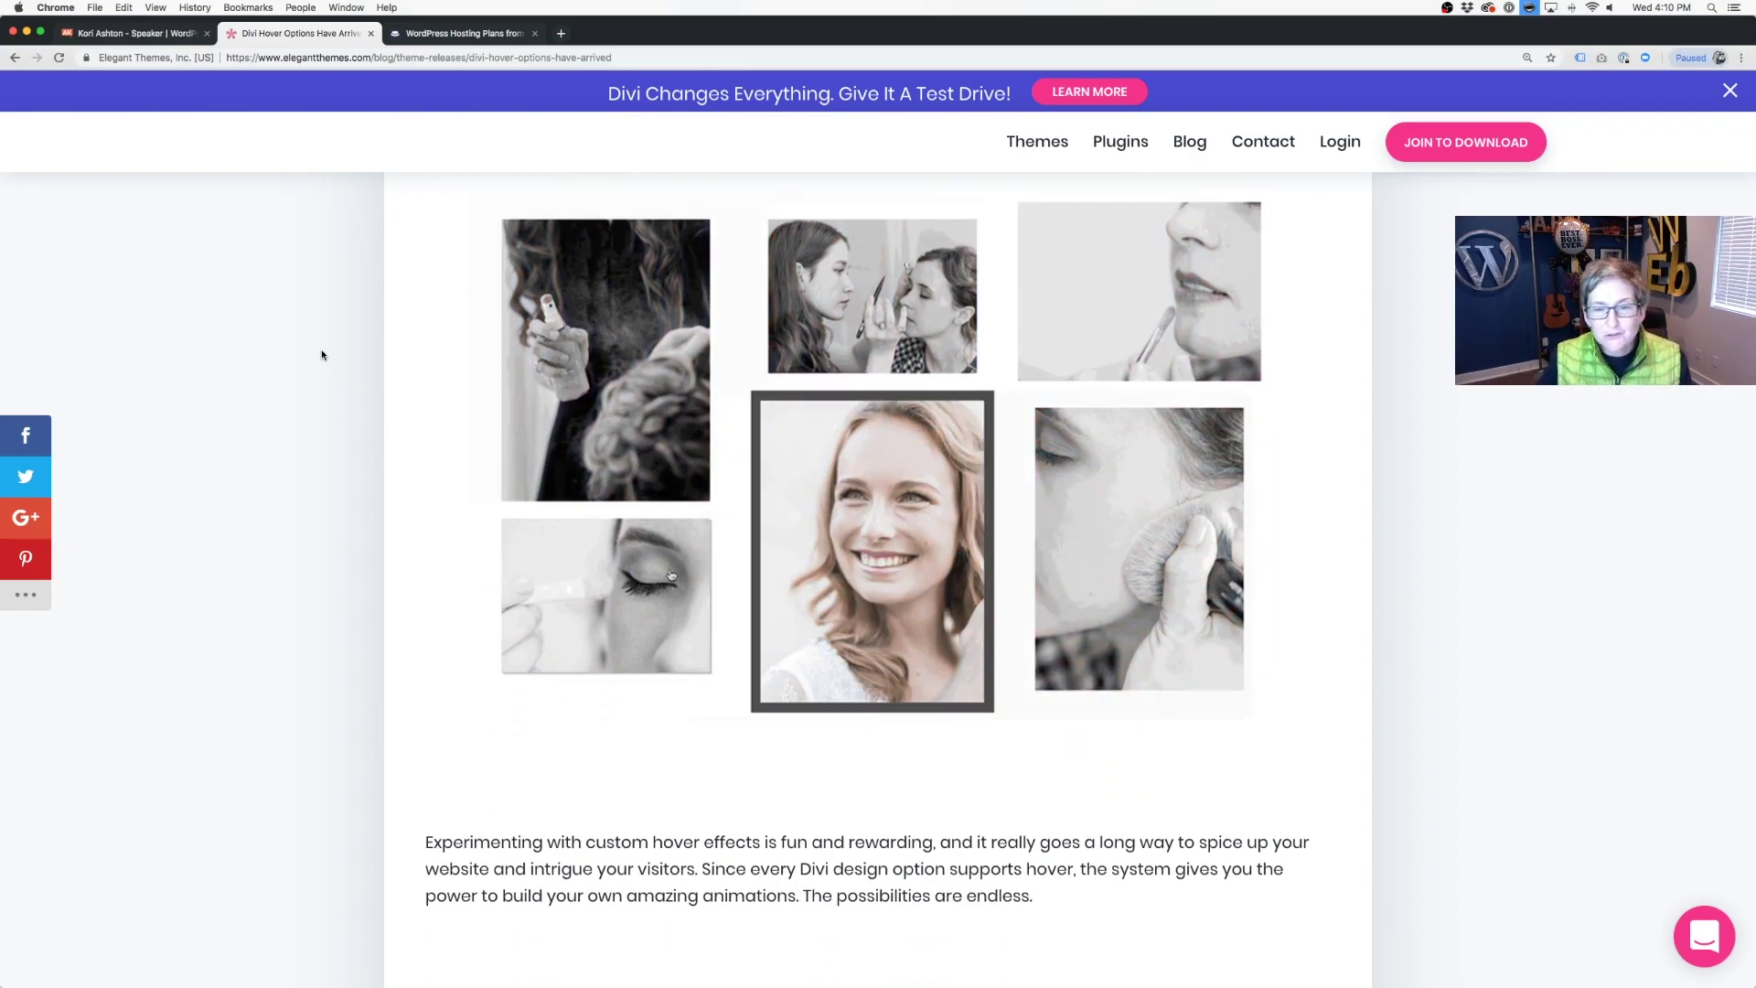
{"action": "scroll", "coordinate": [321, 355], "scroll_direction": "down", "scroll_amount": 1}
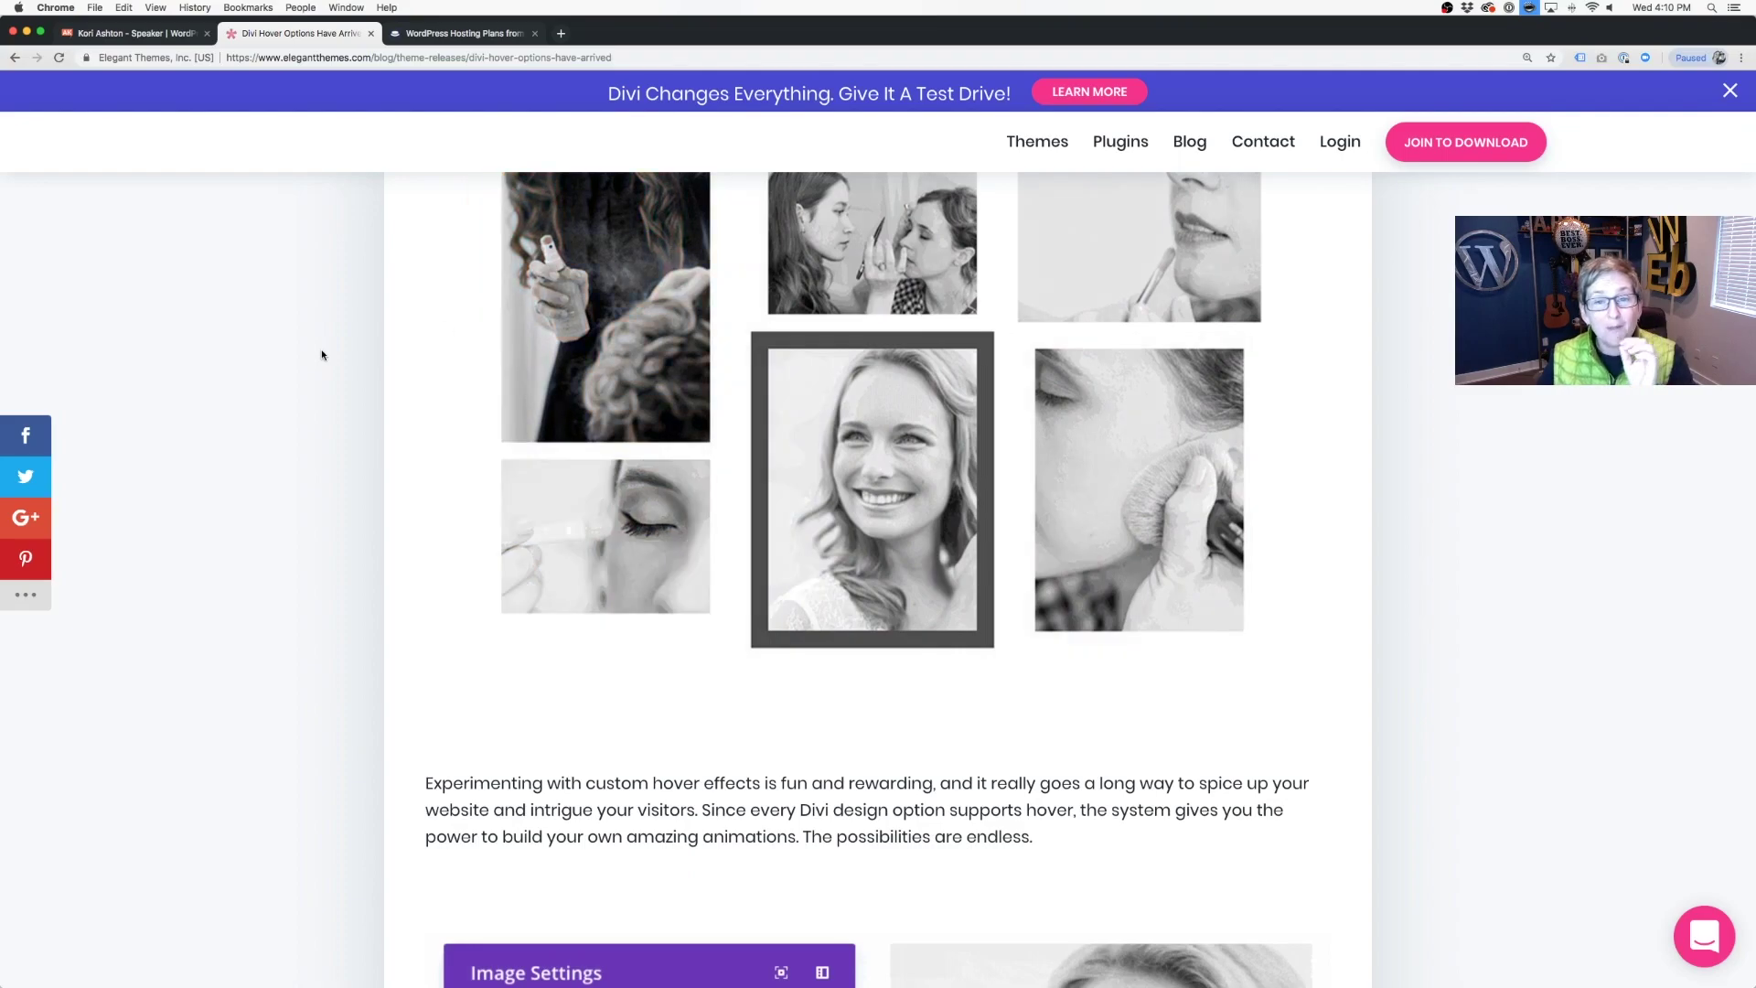
{"action": "scroll", "coordinate": [321, 355], "scroll_direction": "down", "scroll_amount": 4}
{"action": "scroll", "coordinate": [321, 355], "scroll_direction": "down", "scroll_amount": 4}
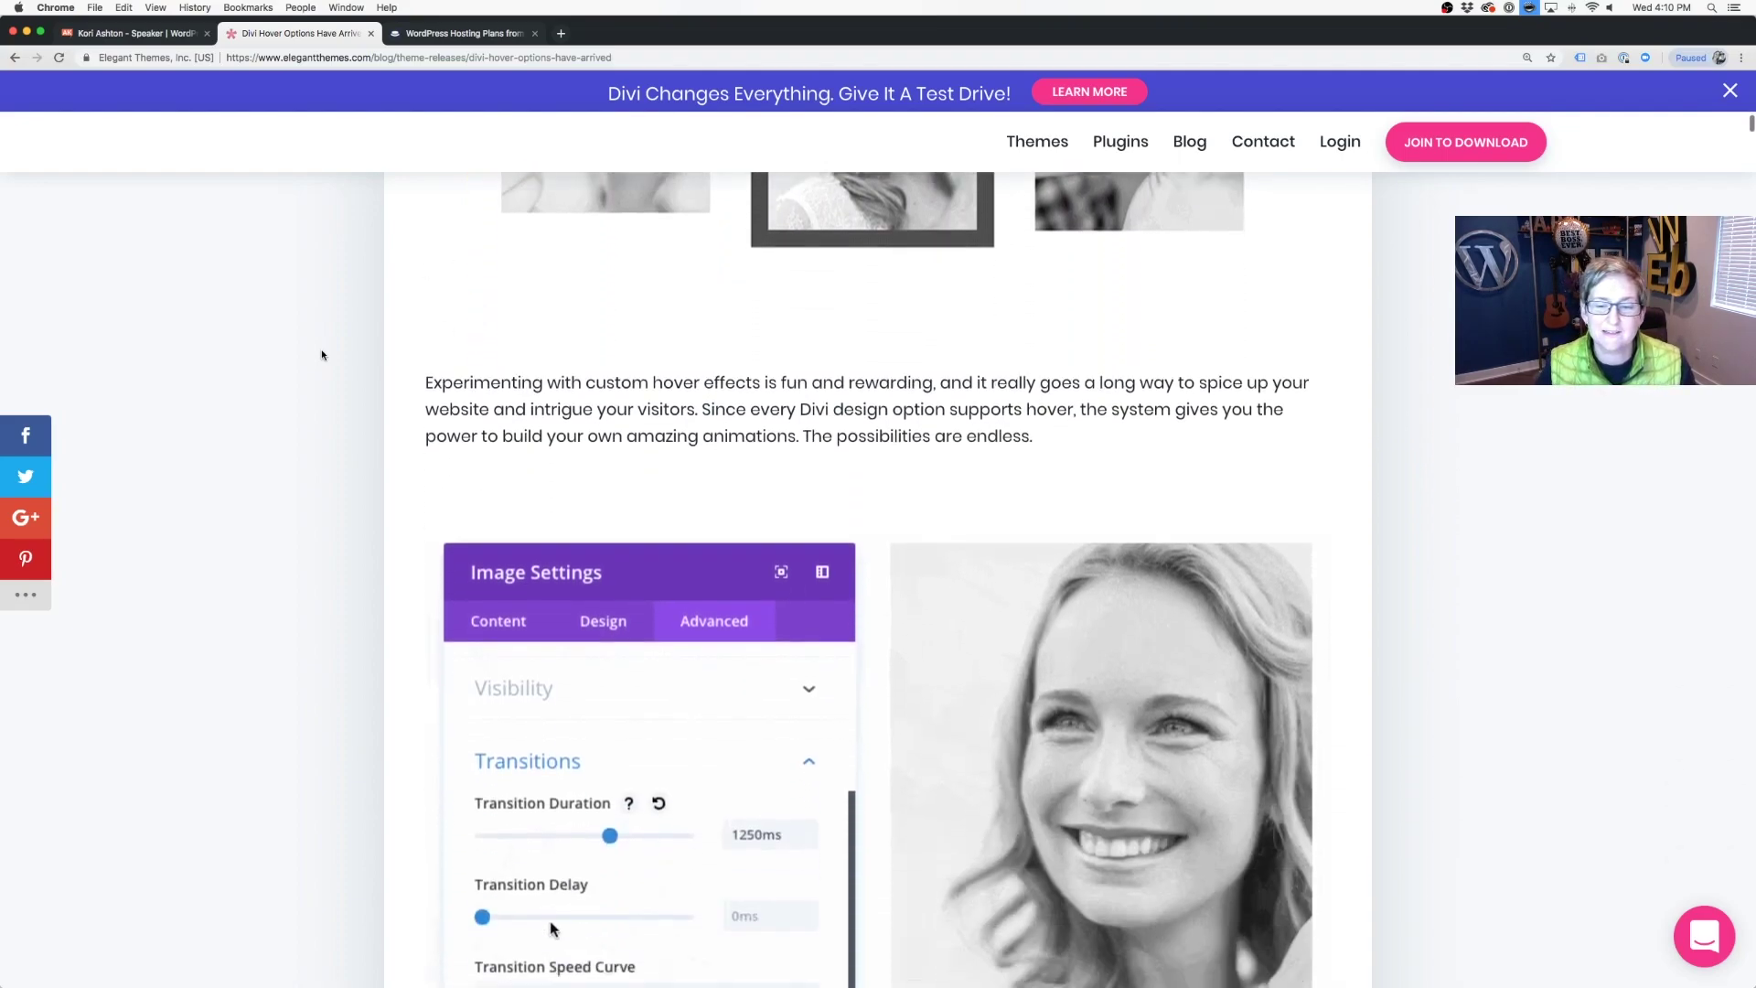
{"action": "scroll", "coordinate": [321, 355], "scroll_direction": "down", "scroll_amount": 2}
{"action": "scroll", "coordinate": [321, 355], "scroll_direction": "down", "scroll_amount": 3}
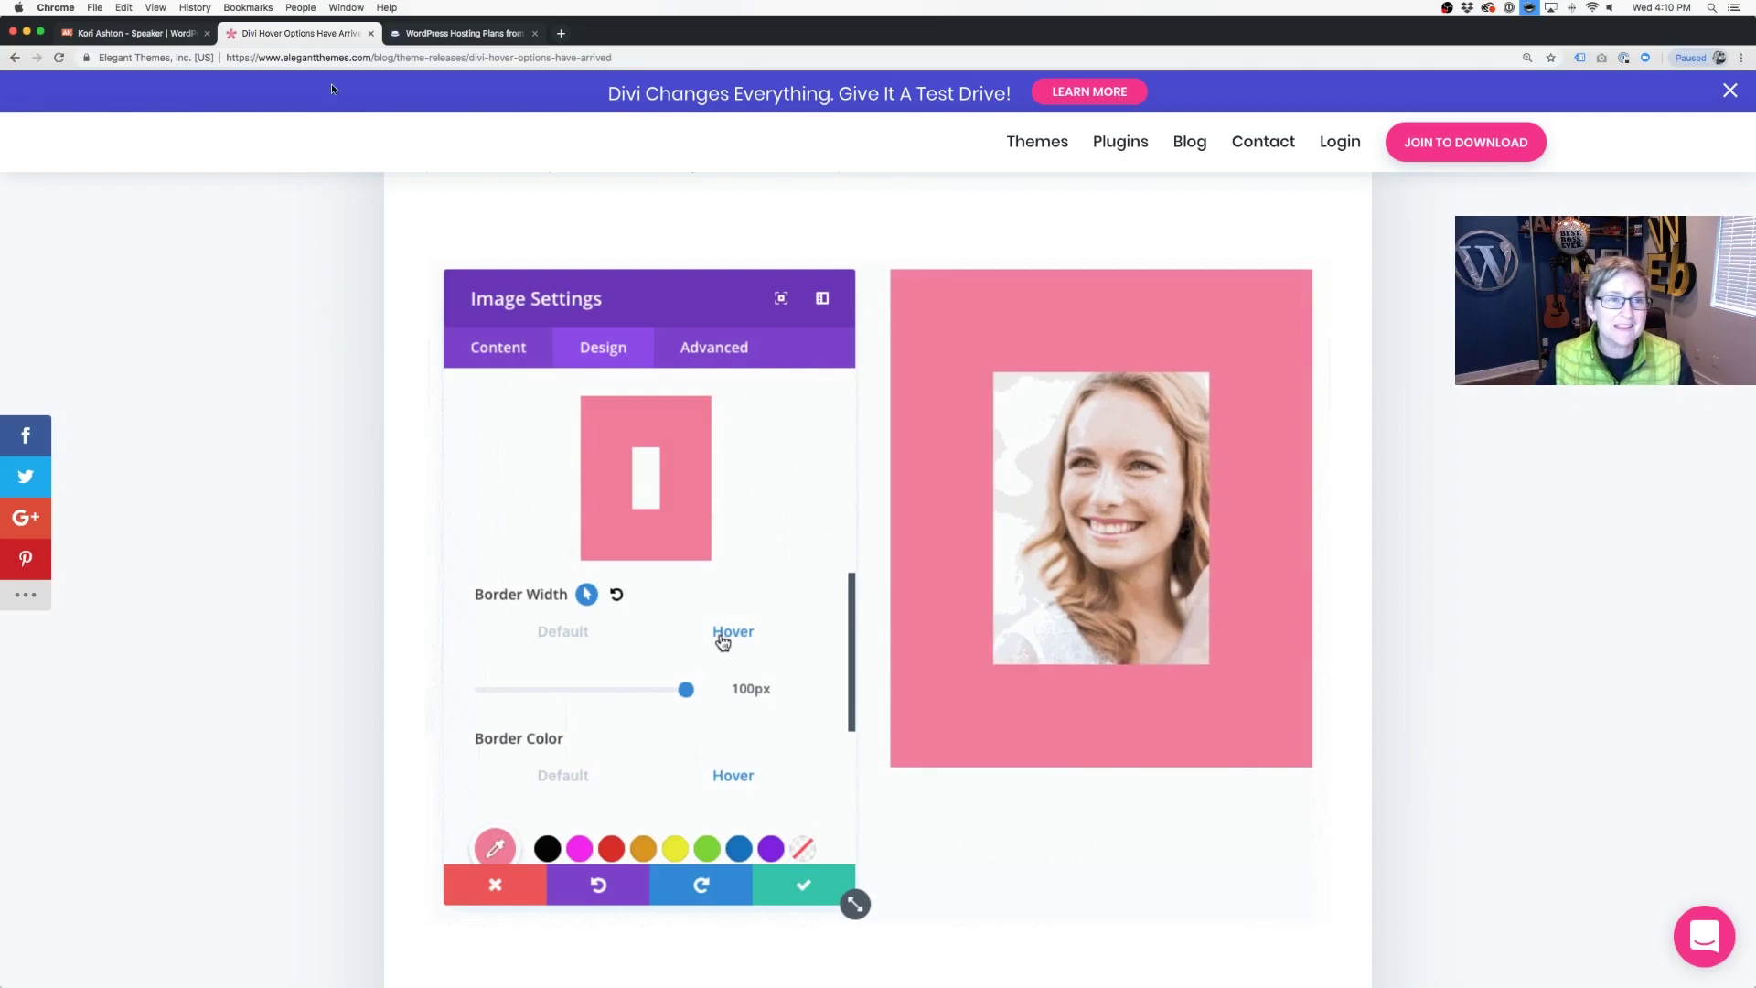
{"action": "left_click", "coordinate": [187, 34]}
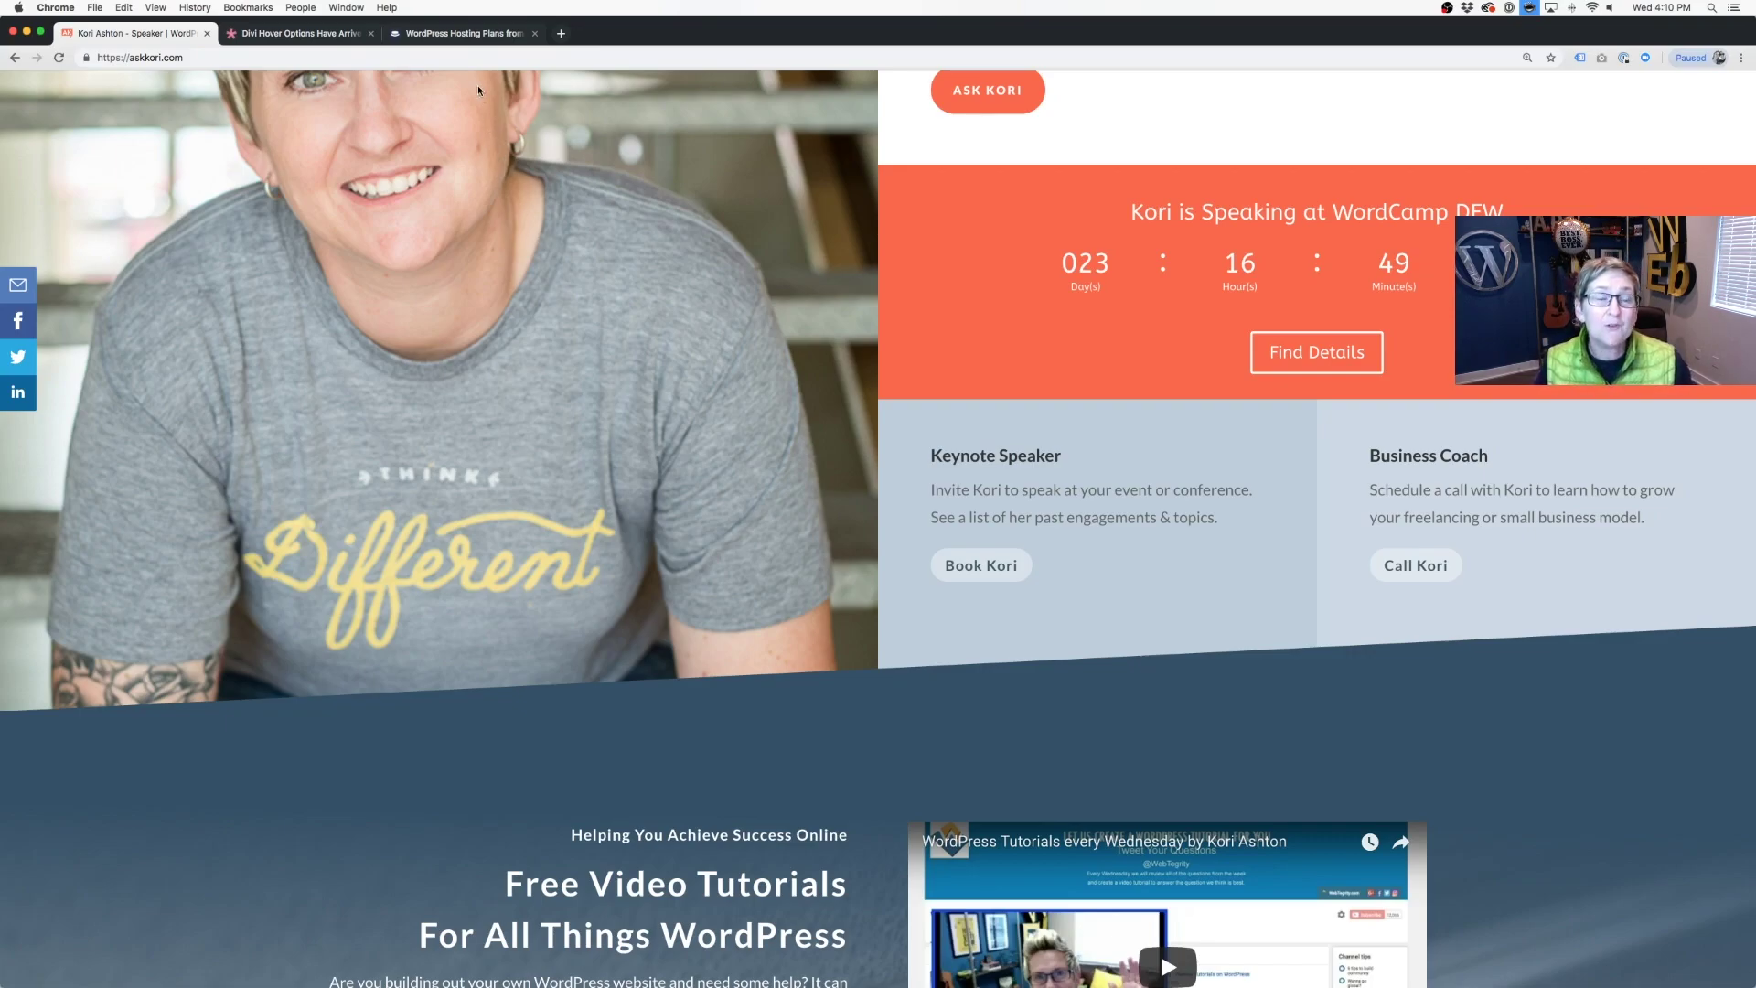
{"action": "left_click", "coordinate": [462, 37]}
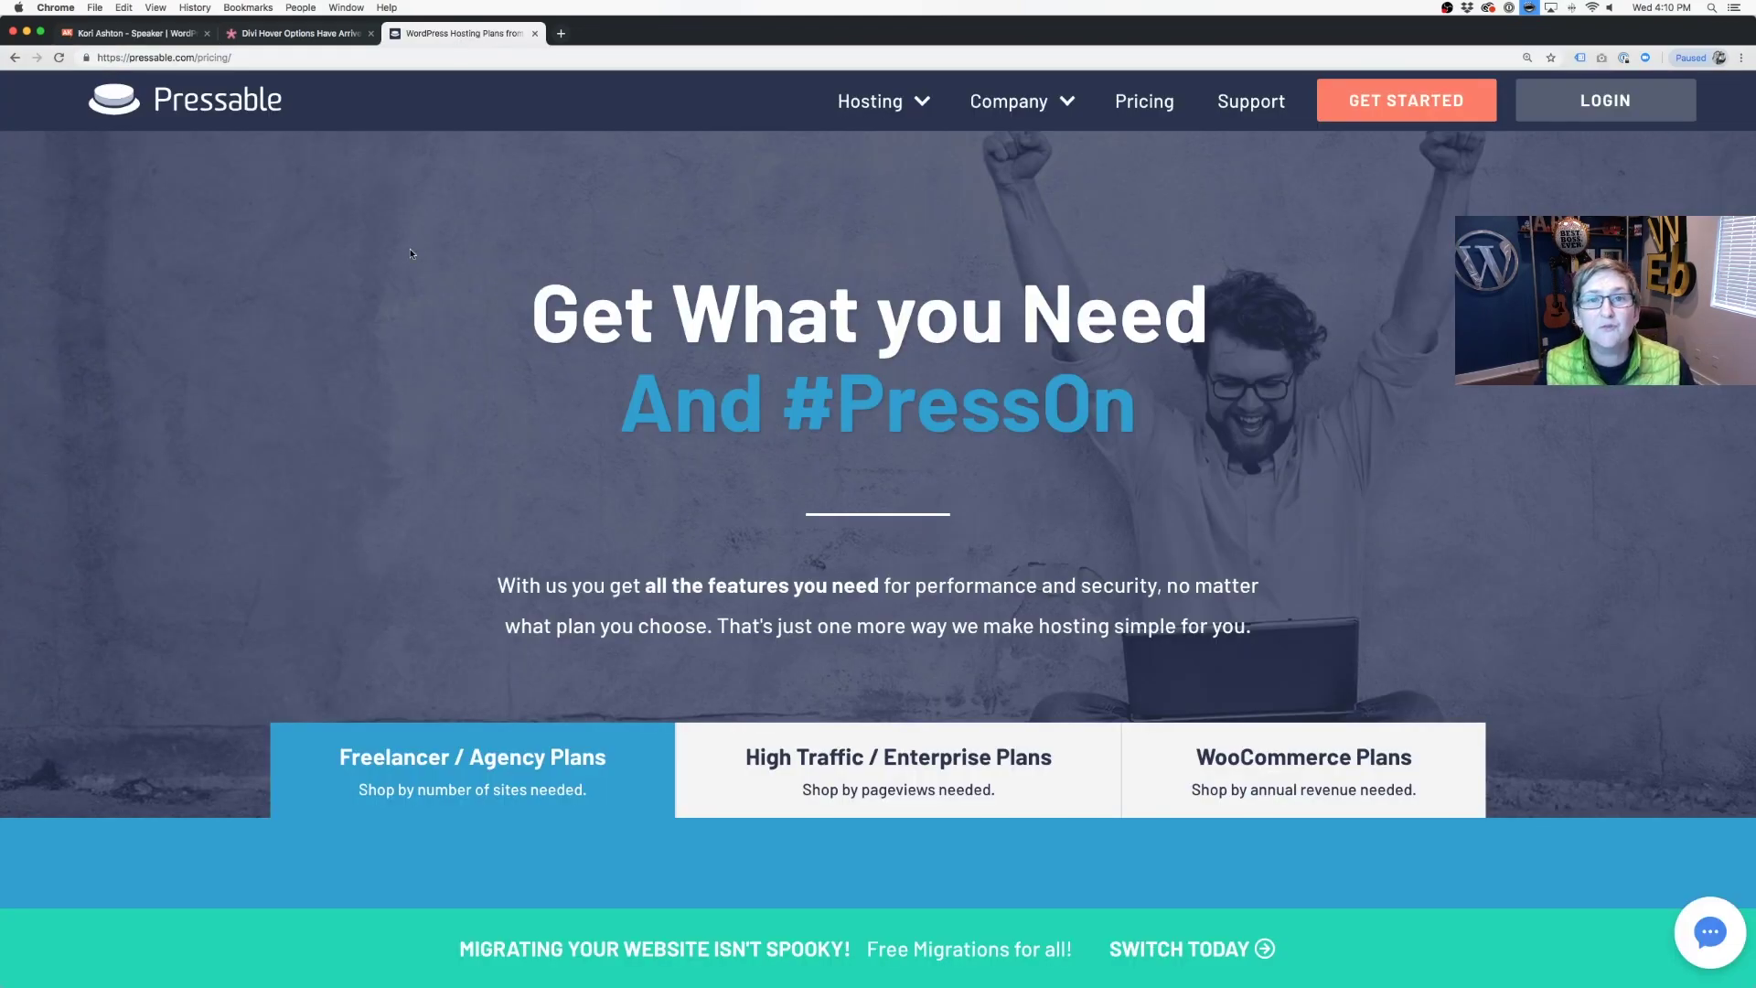
{"action": "scroll", "coordinate": [411, 254], "scroll_direction": "down", "scroll_amount": 3}
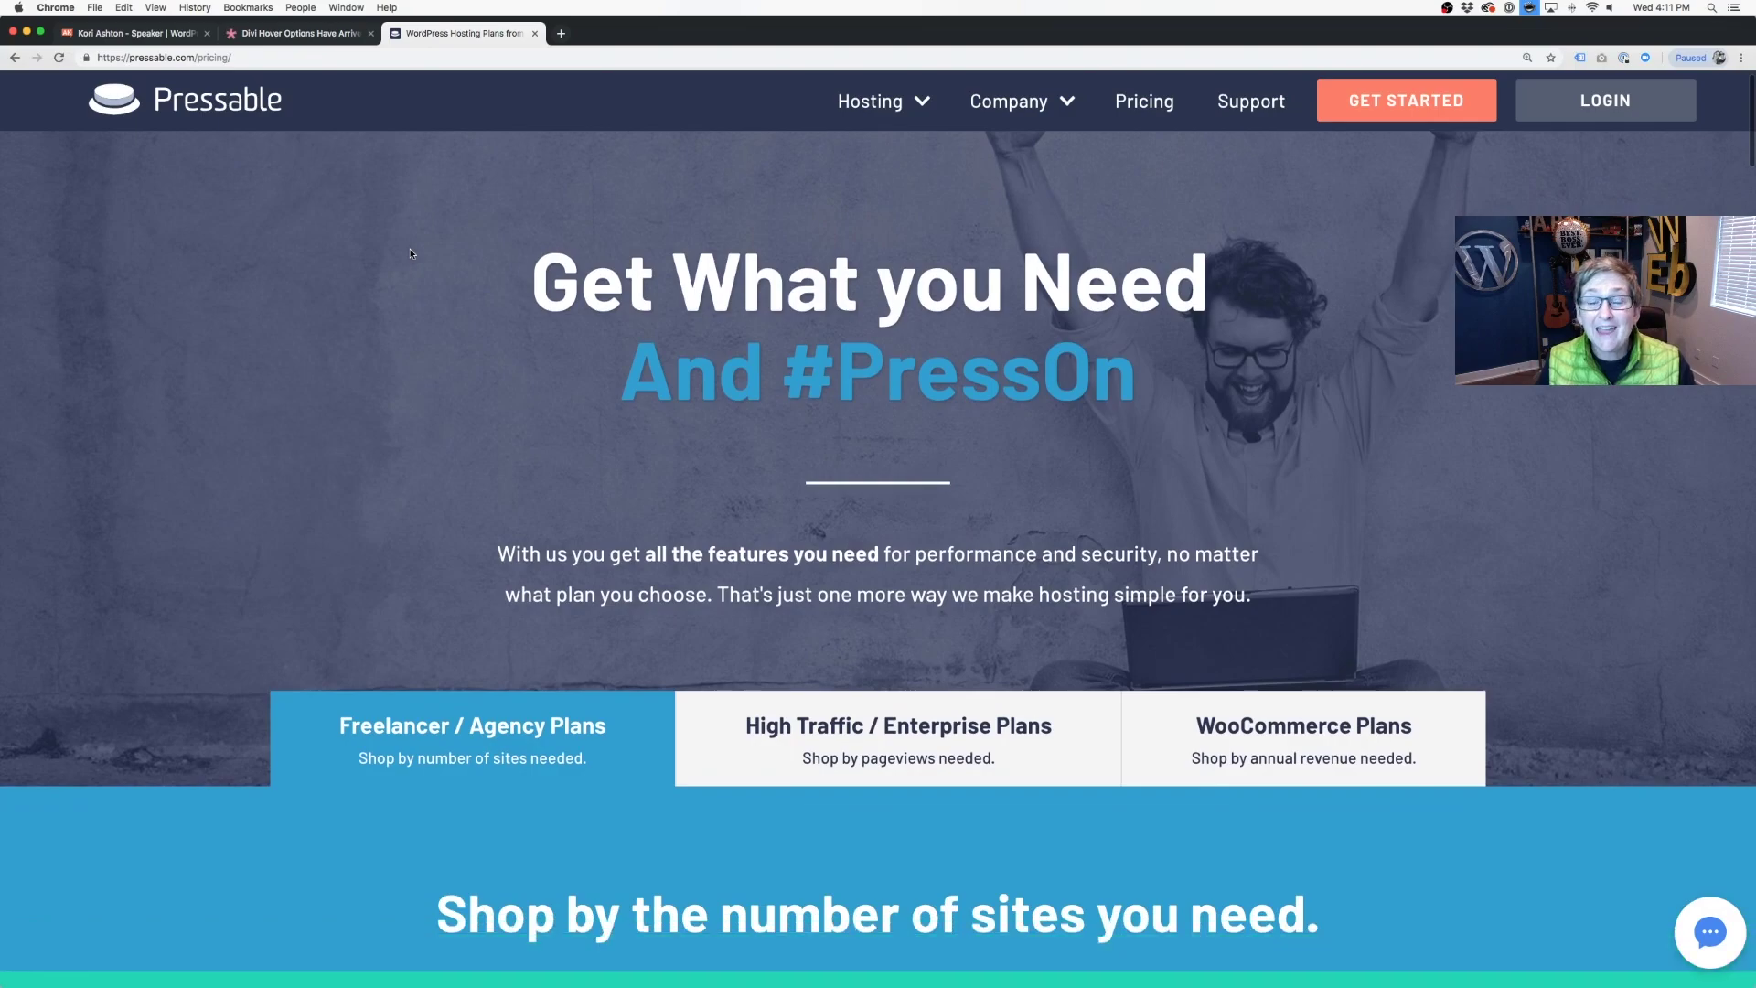
{"action": "scroll", "coordinate": [411, 254], "scroll_direction": "down", "scroll_amount": 3}
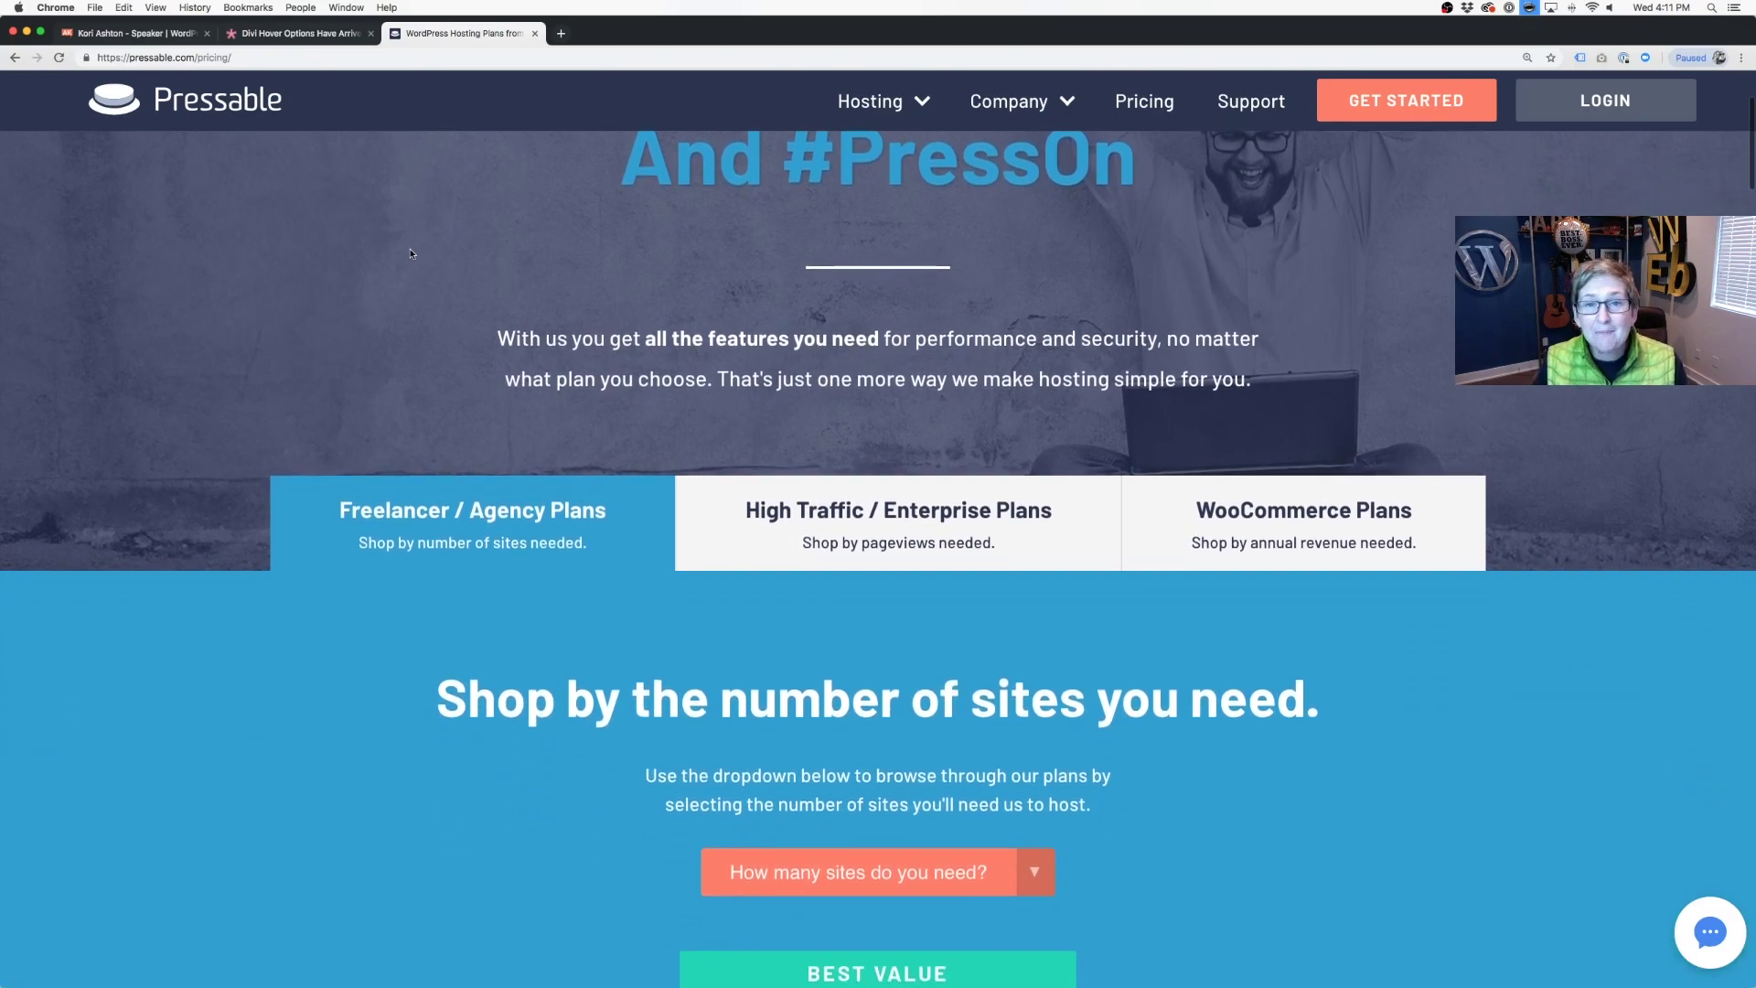
{"action": "scroll", "coordinate": [411, 254], "scroll_direction": "down", "scroll_amount": 2}
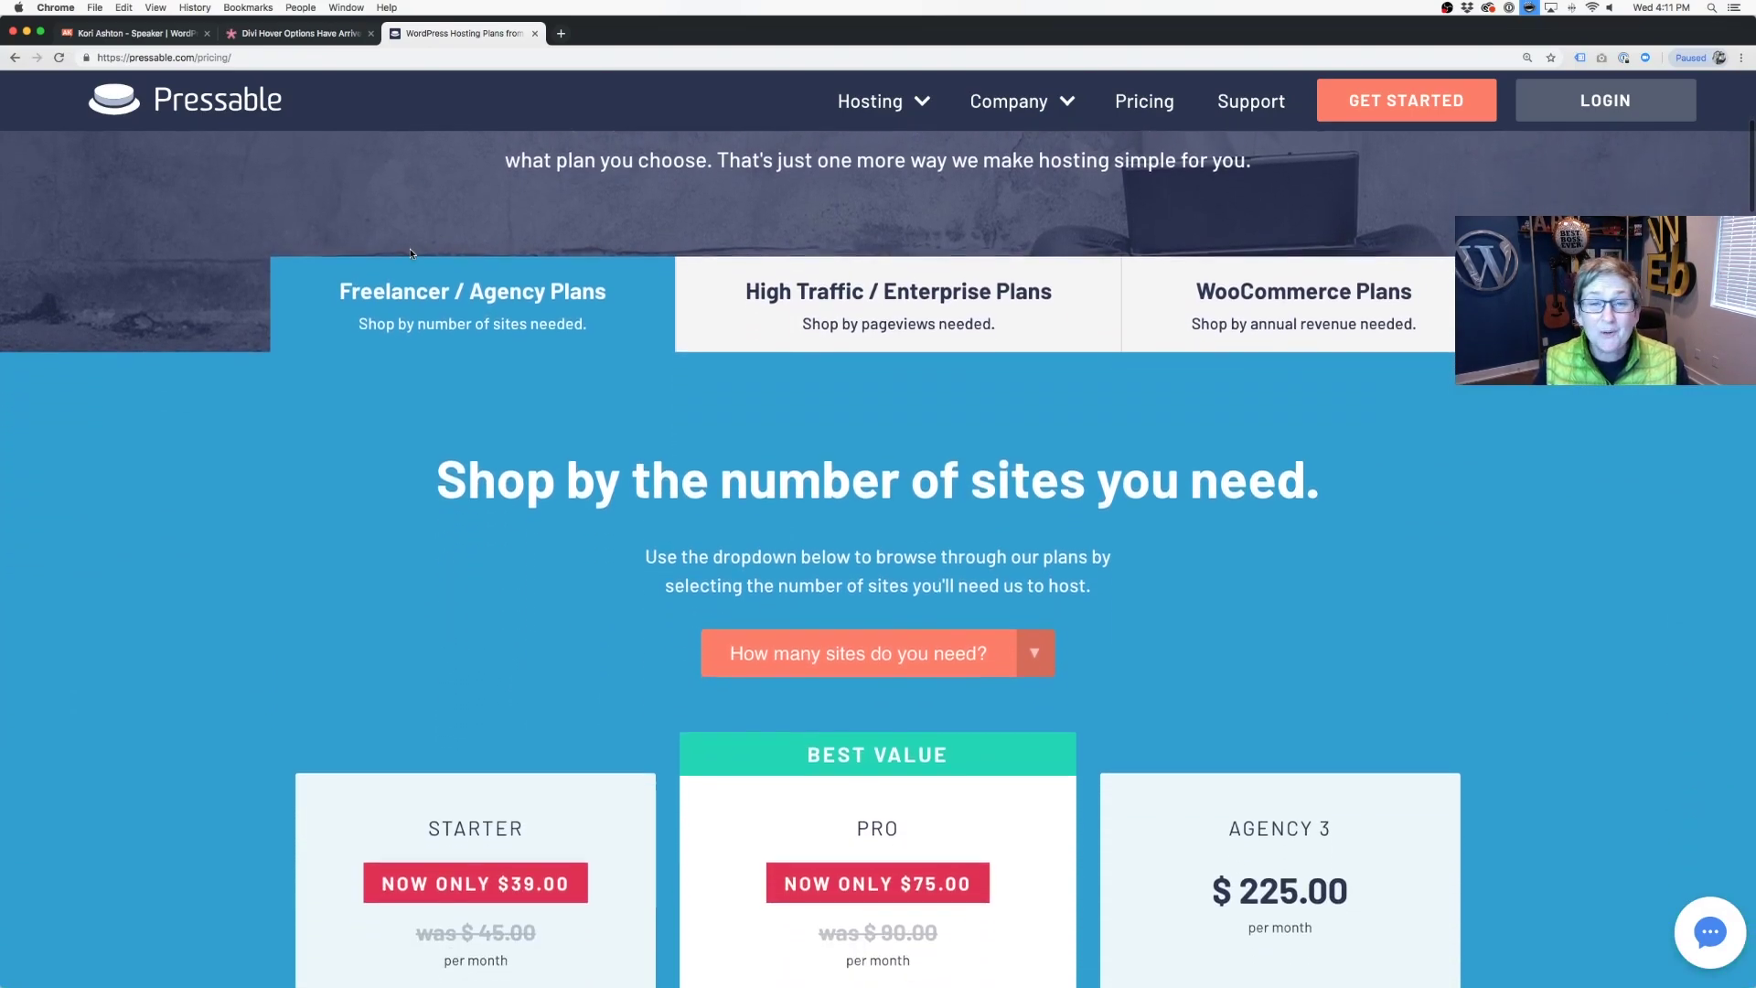
{"action": "scroll", "coordinate": [375, 293], "scroll_direction": "down", "scroll_amount": 4}
{"action": "scroll", "coordinate": [347, 329], "scroll_direction": "down", "scroll_amount": 4}
{"action": "scroll", "coordinate": [342, 337], "scroll_direction": "down", "scroll_amount": 2}
{"action": "scroll", "coordinate": [271, 432], "scroll_direction": "down", "scroll_amount": 2}
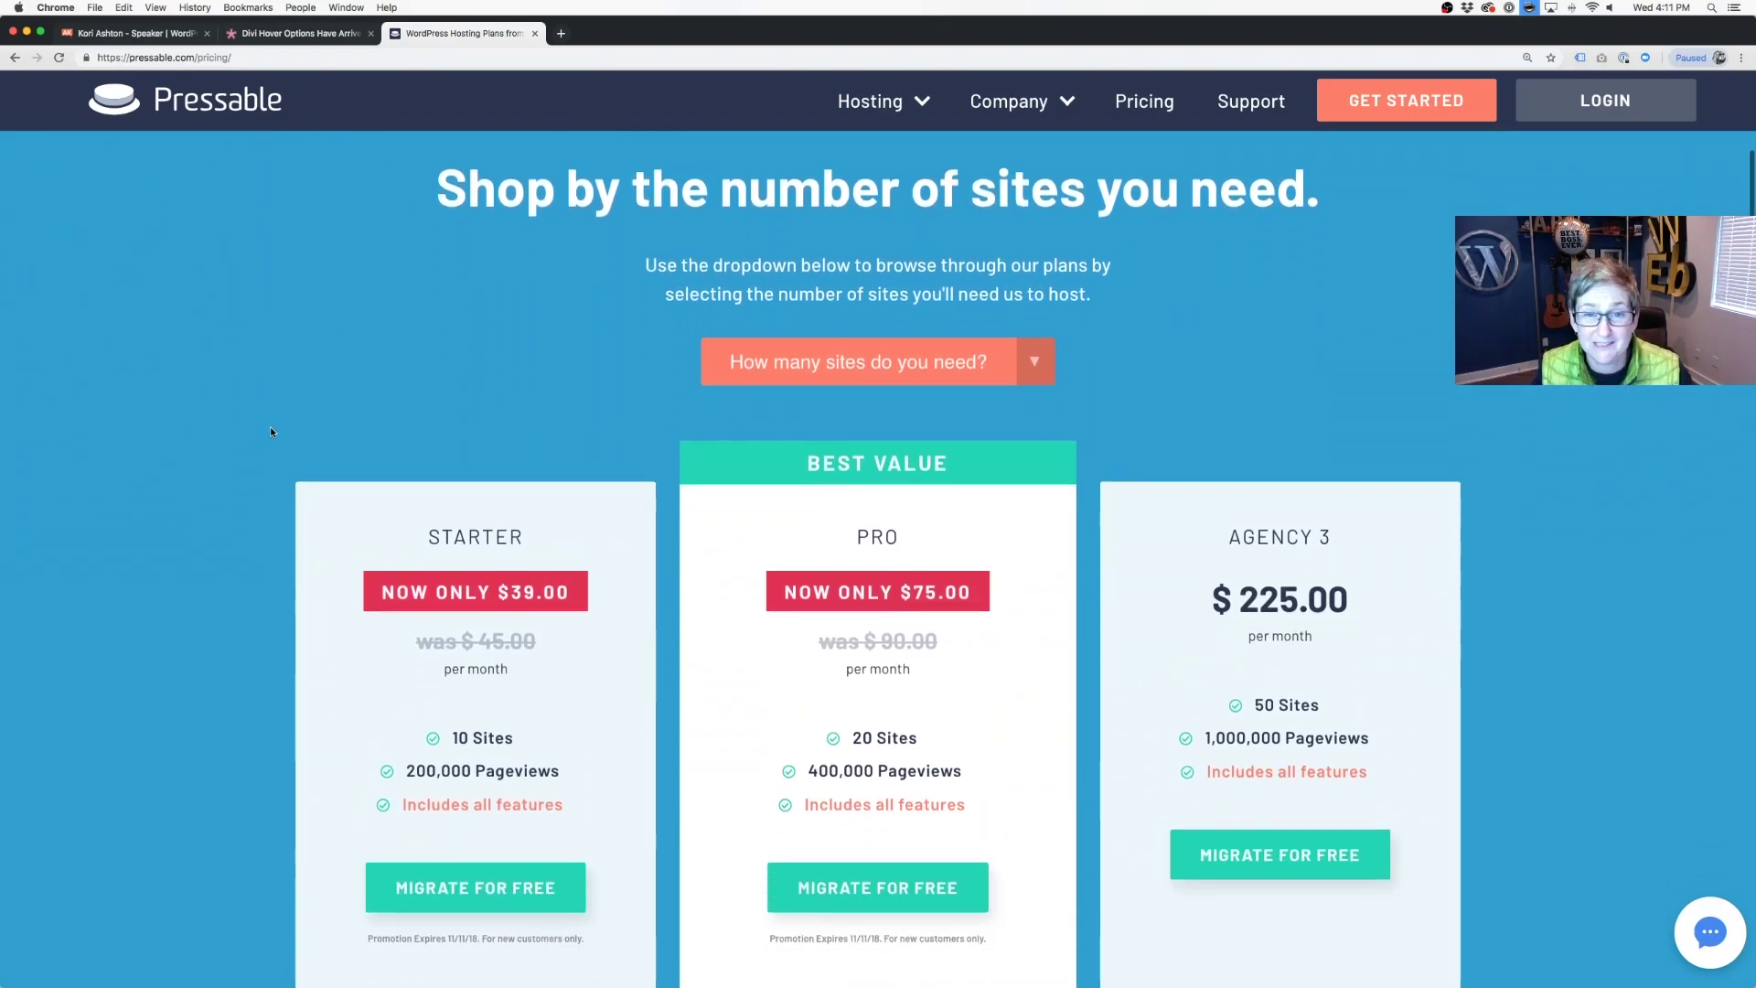
{"action": "scroll", "coordinate": [270, 432], "scroll_direction": "down", "scroll_amount": 2}
{"action": "scroll", "coordinate": [271, 432], "scroll_direction": "down", "scroll_amount": 3}
{"action": "scroll", "coordinate": [271, 431], "scroll_direction": "down", "scroll_amount": 3}
{"action": "scroll", "coordinate": [270, 431], "scroll_direction": "down", "scroll_amount": 2}
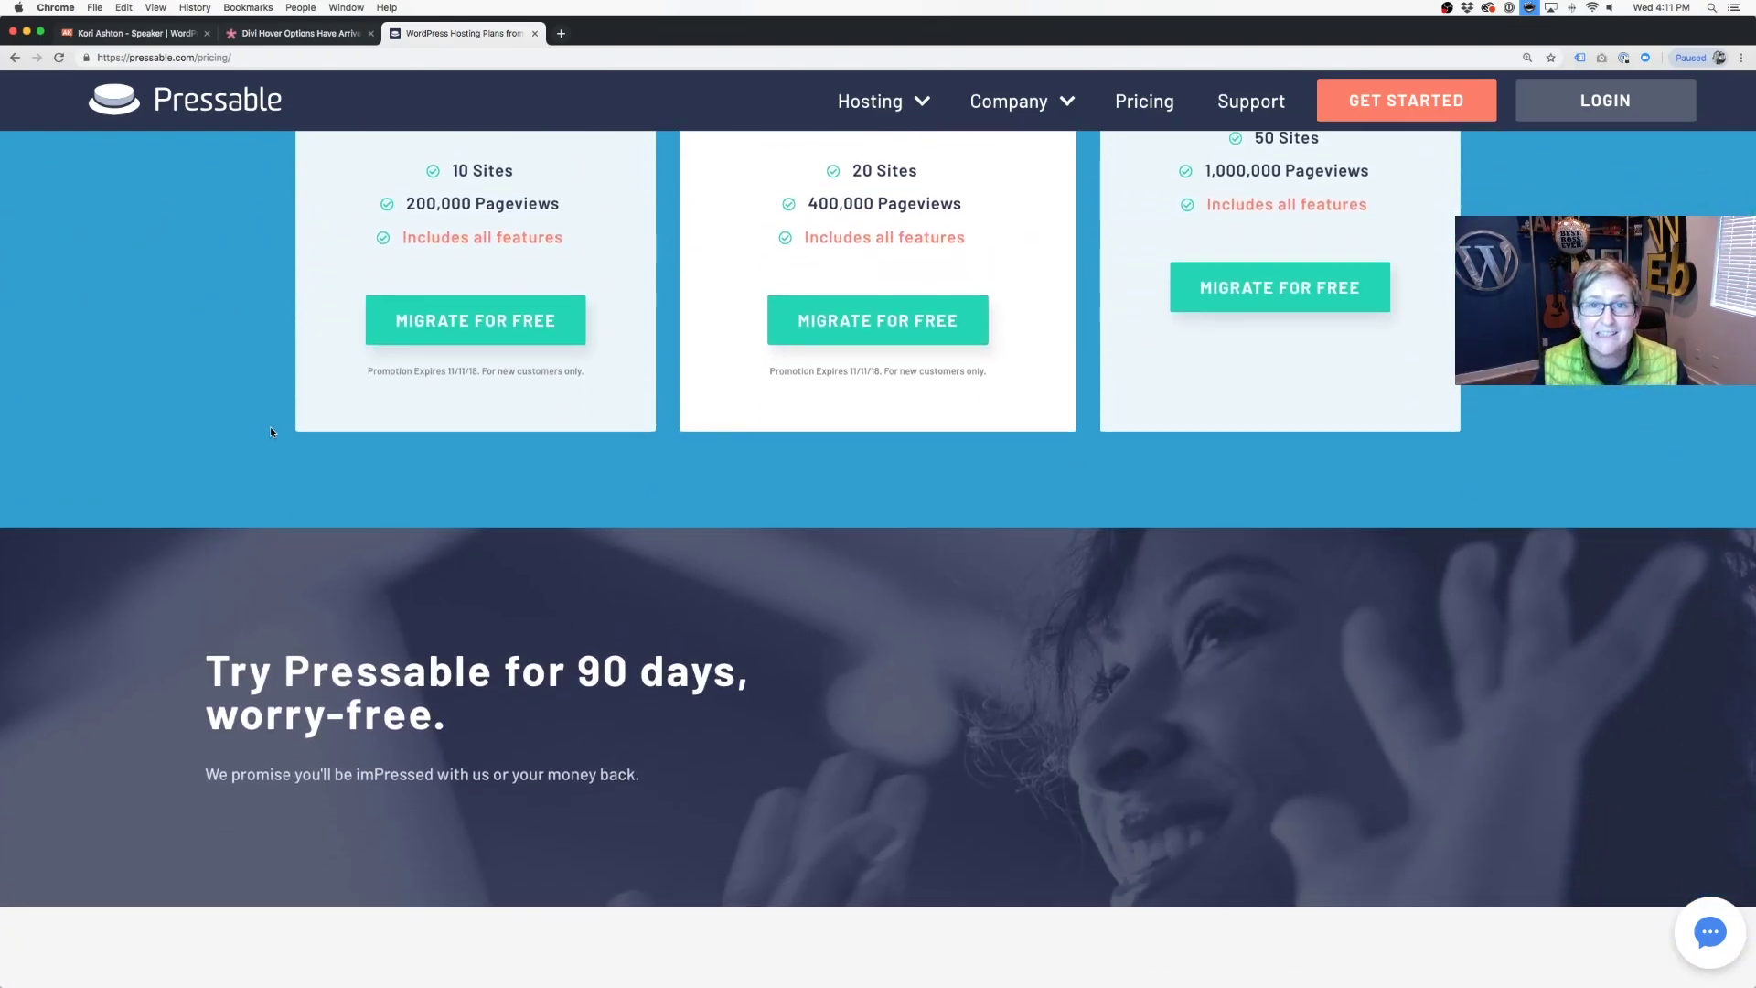
{"action": "scroll", "coordinate": [271, 432], "scroll_direction": "up", "scroll_amount": 2}
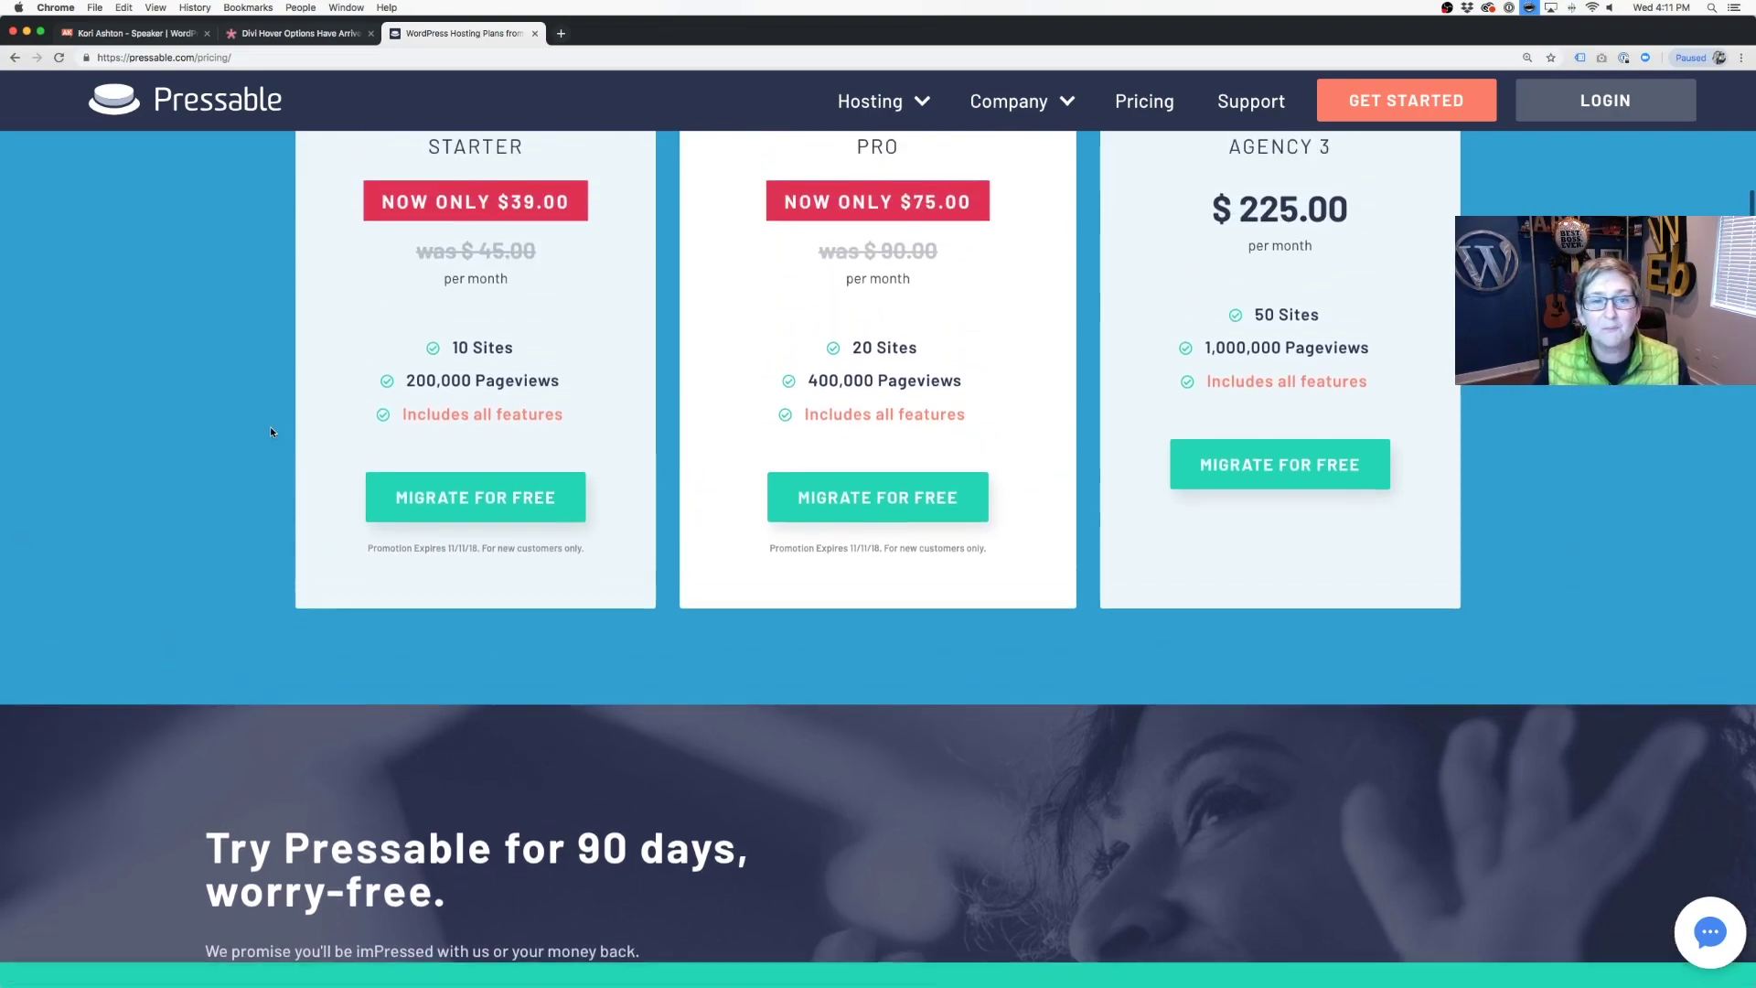
{"action": "scroll", "coordinate": [271, 432], "scroll_direction": "up", "scroll_amount": 2}
{"action": "scroll", "coordinate": [271, 432], "scroll_direction": "up", "scroll_amount": 1}
{"action": "scroll", "coordinate": [271, 432], "scroll_direction": "up", "scroll_amount": 2}
{"action": "scroll", "coordinate": [271, 432], "scroll_direction": "up", "scroll_amount": 4}
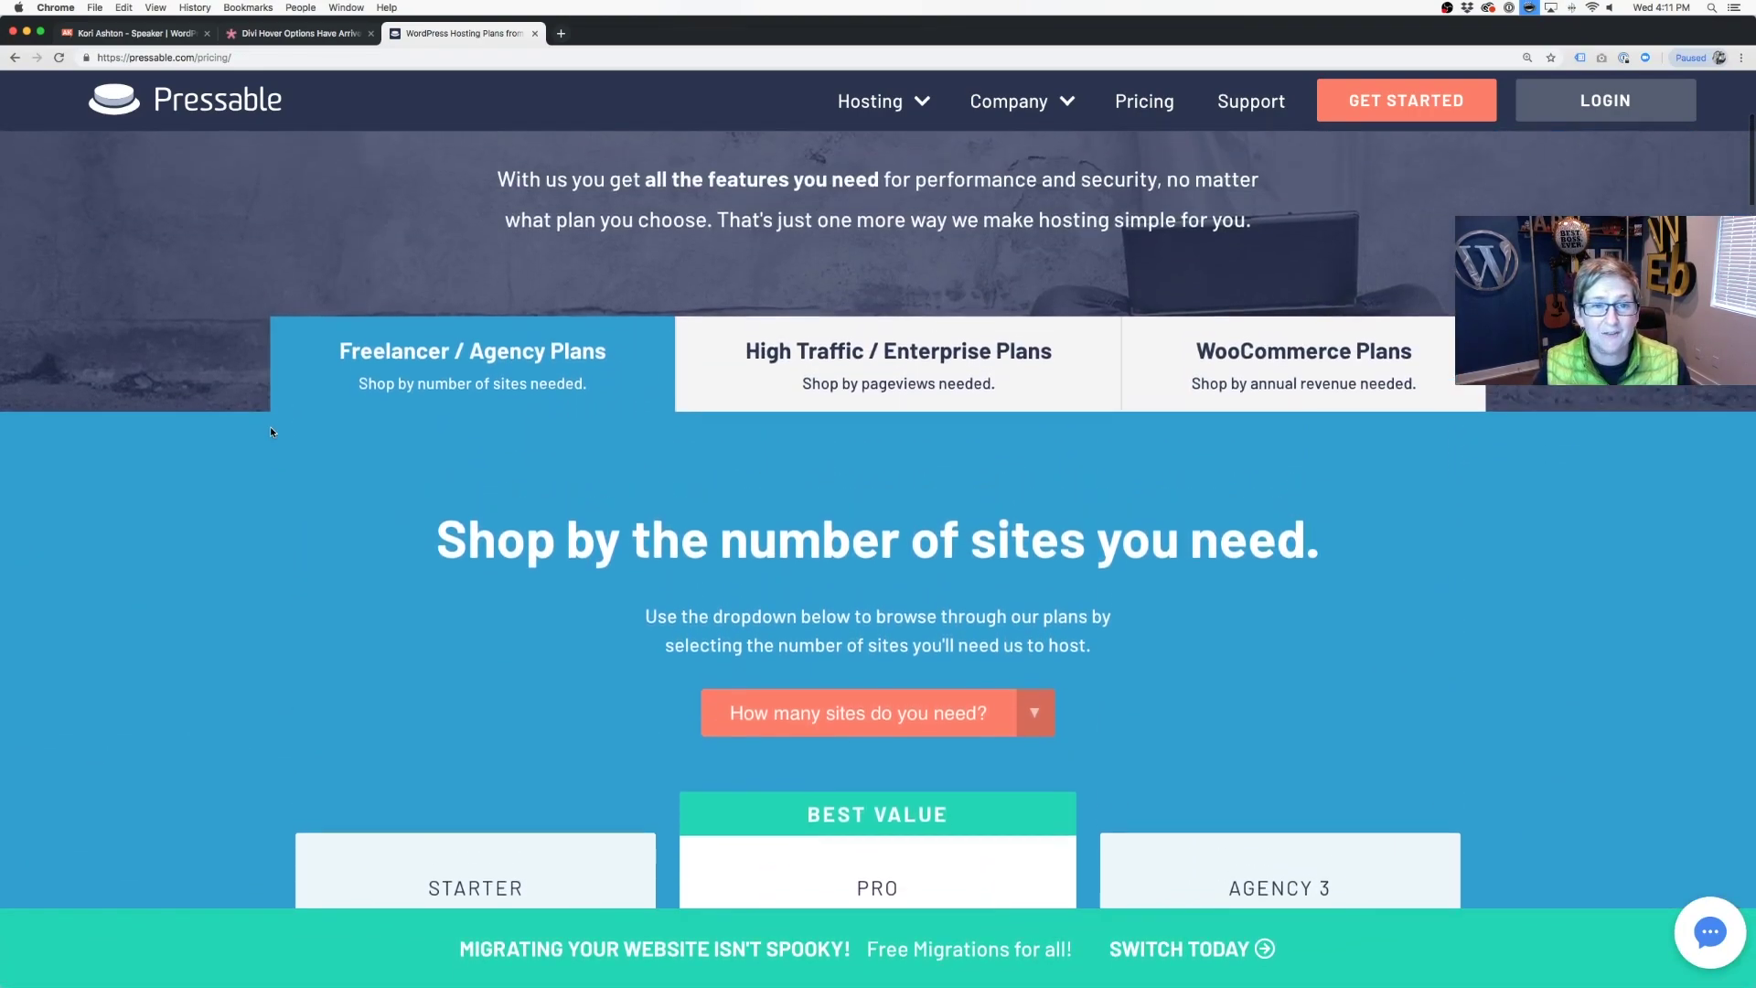
{"action": "scroll", "coordinate": [271, 432], "scroll_direction": "up", "scroll_amount": 2}
{"action": "scroll", "coordinate": [271, 432], "scroll_direction": "up", "scroll_amount": 3}
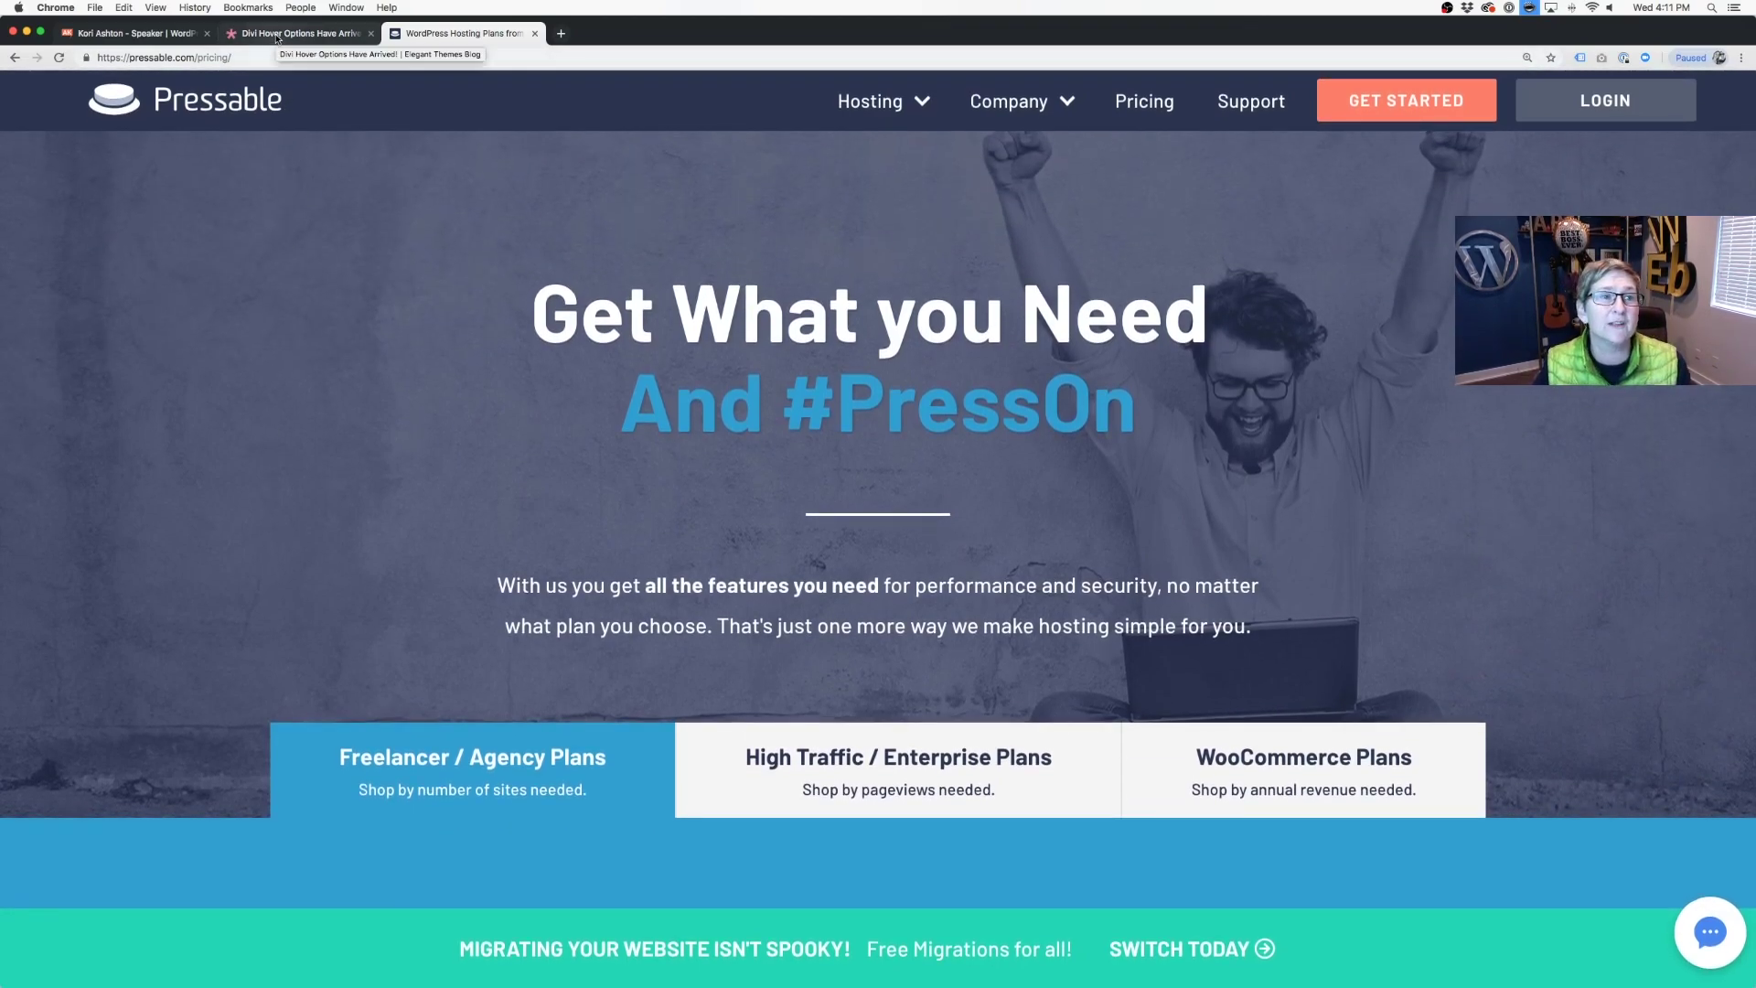
{"action": "left_click", "coordinate": [161, 36]}
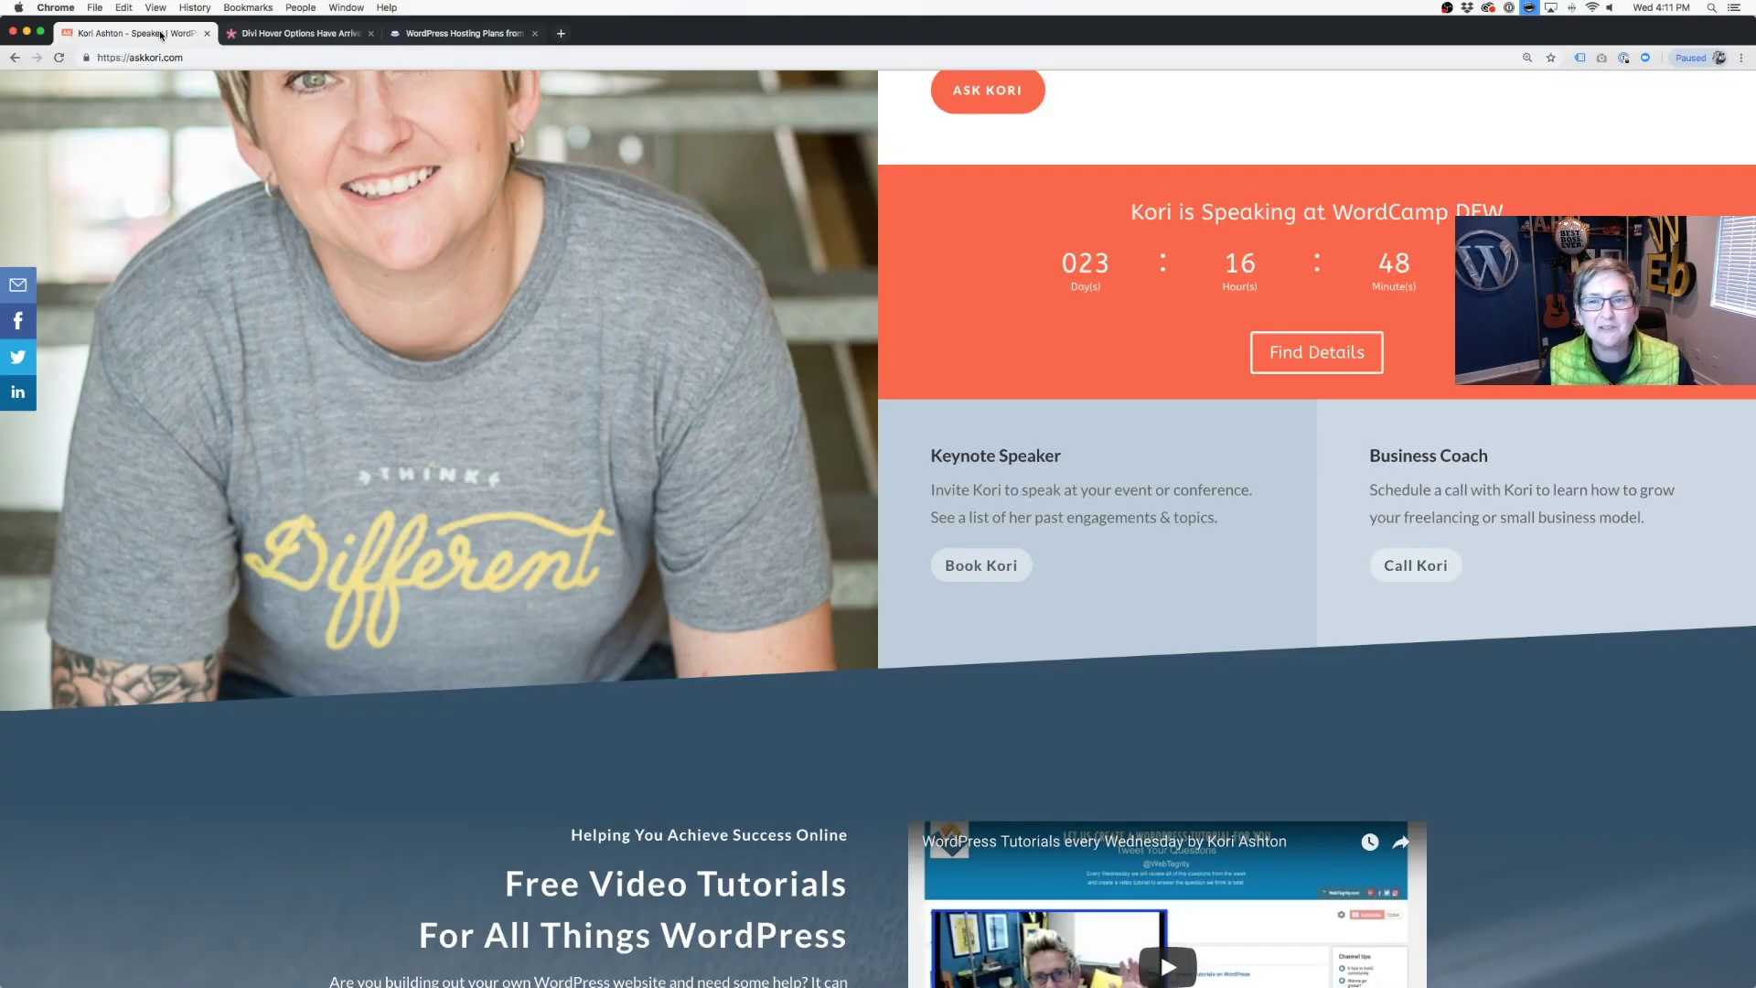
Step: Load the askkori.com home page in the Visual Builder and scroll to the service blurbs
{"action": "left_click", "coordinate": [342, 58]}
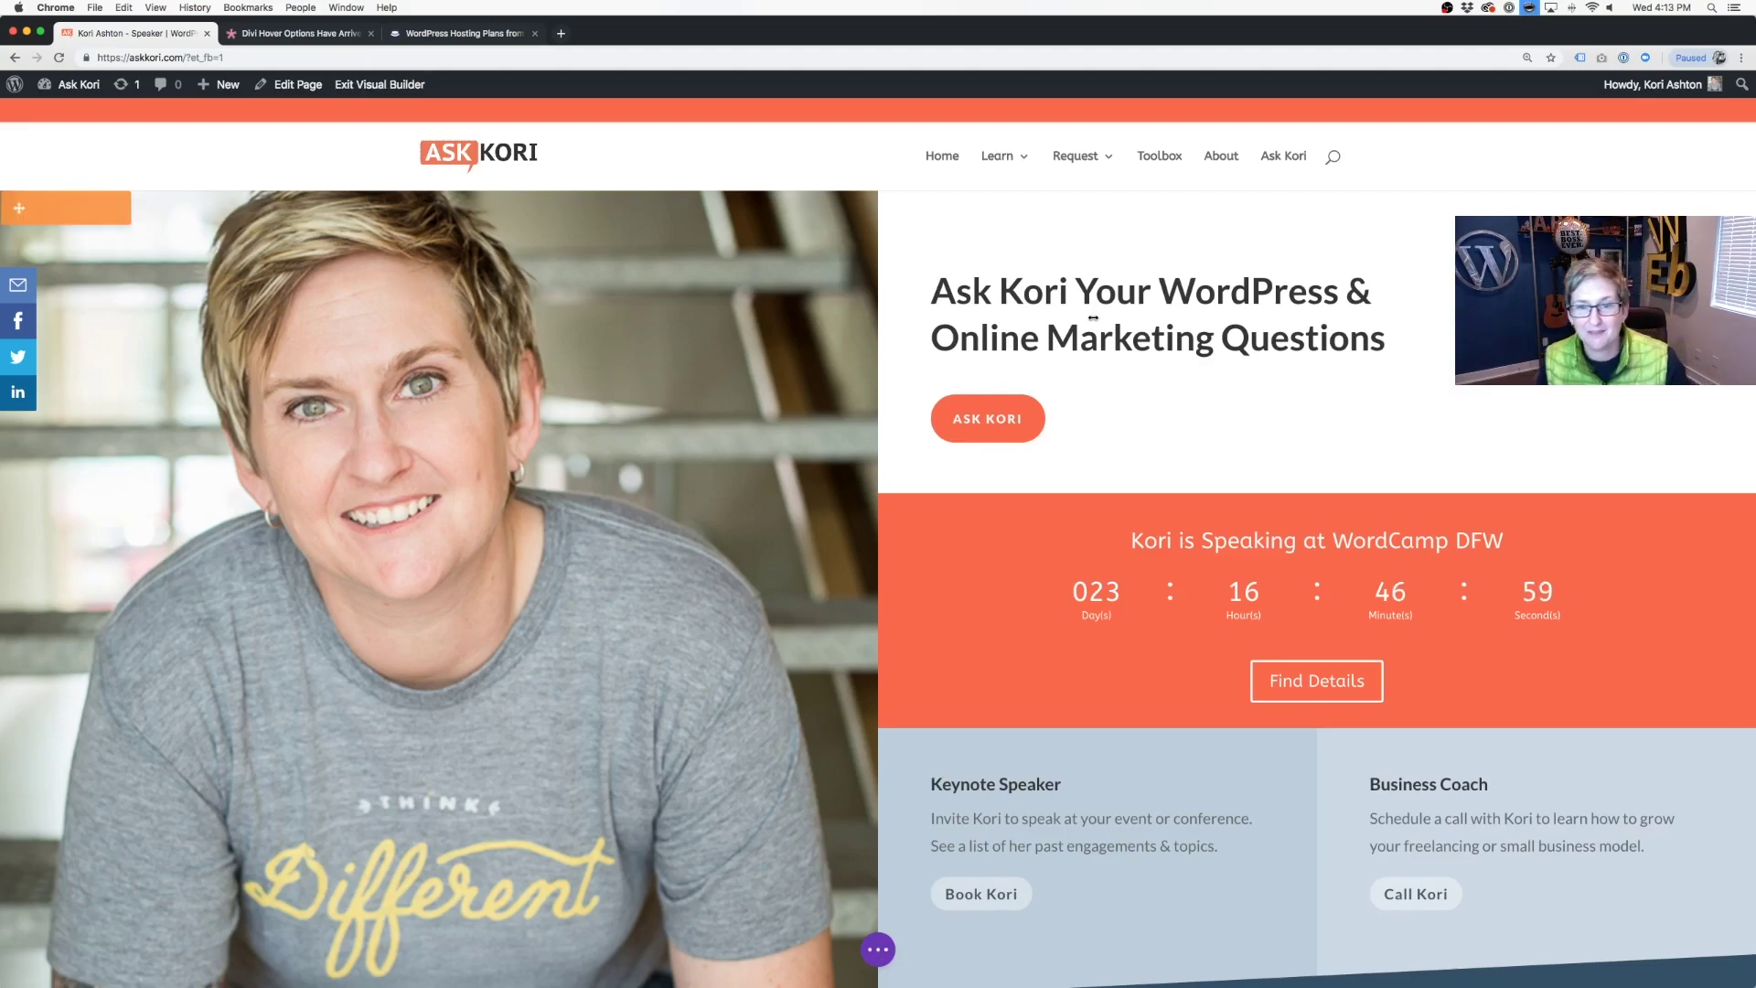
{"action": "scroll", "coordinate": [1137, 332], "scroll_direction": "down", "scroll_amount": 5}
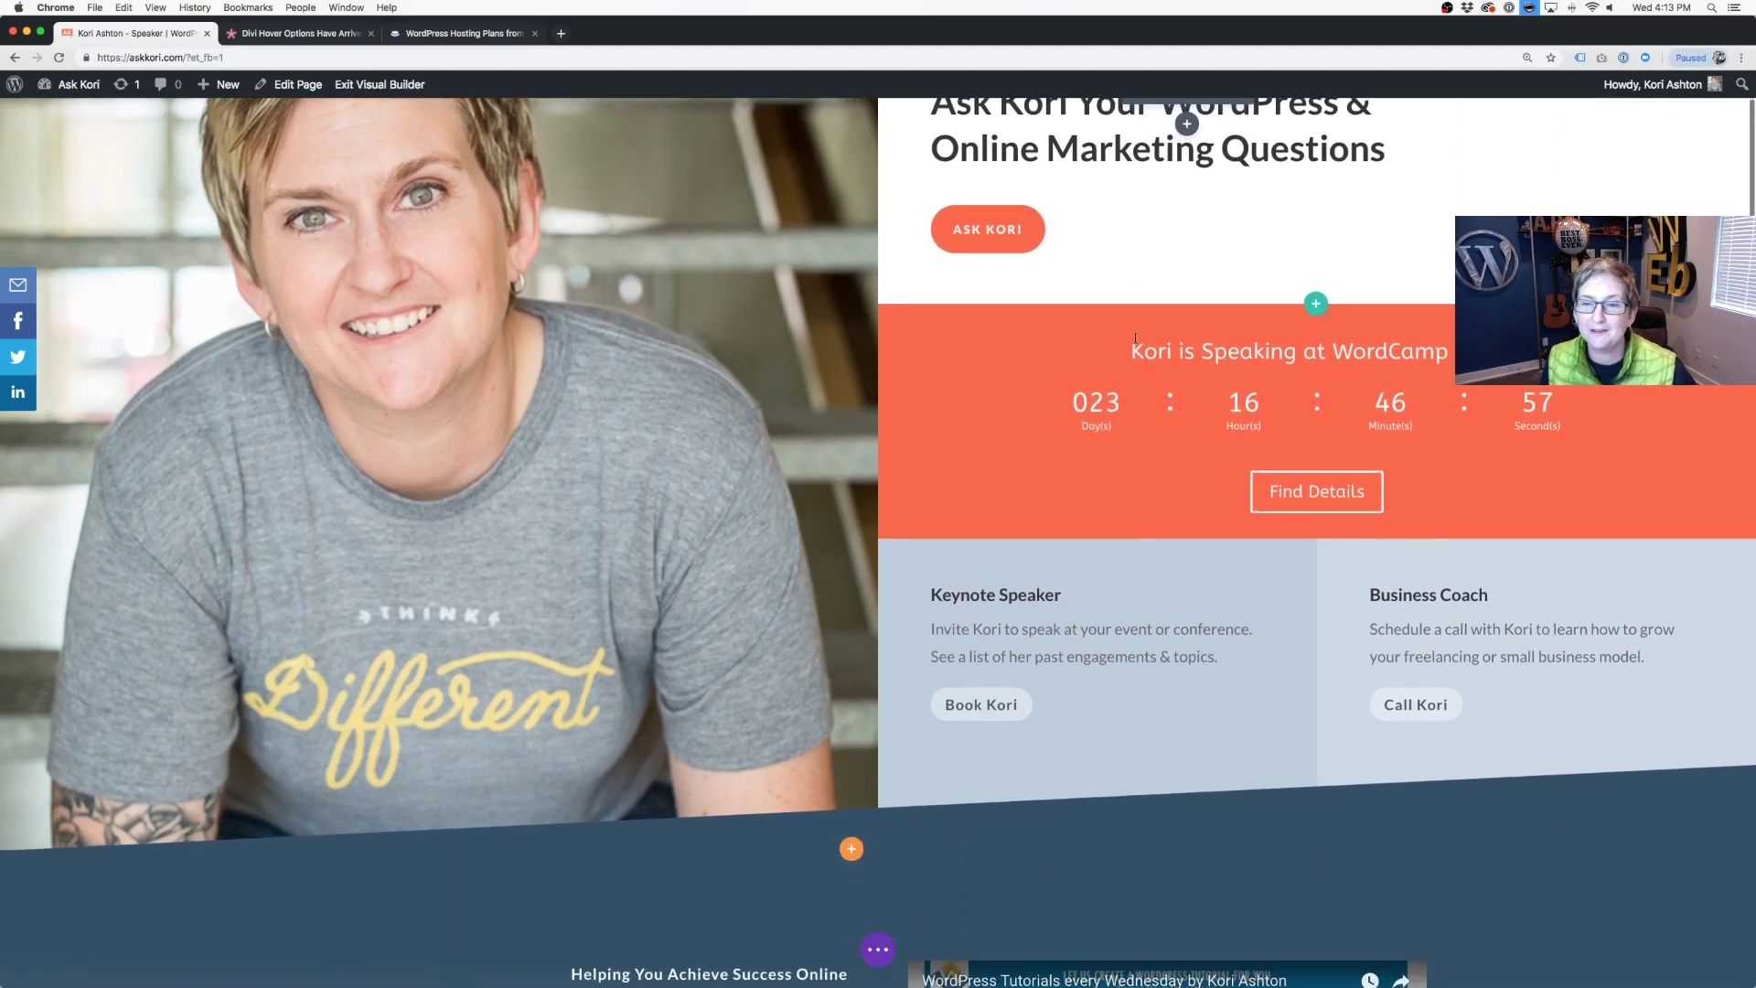
{"action": "scroll", "coordinate": [1135, 338], "scroll_direction": "down", "scroll_amount": 1}
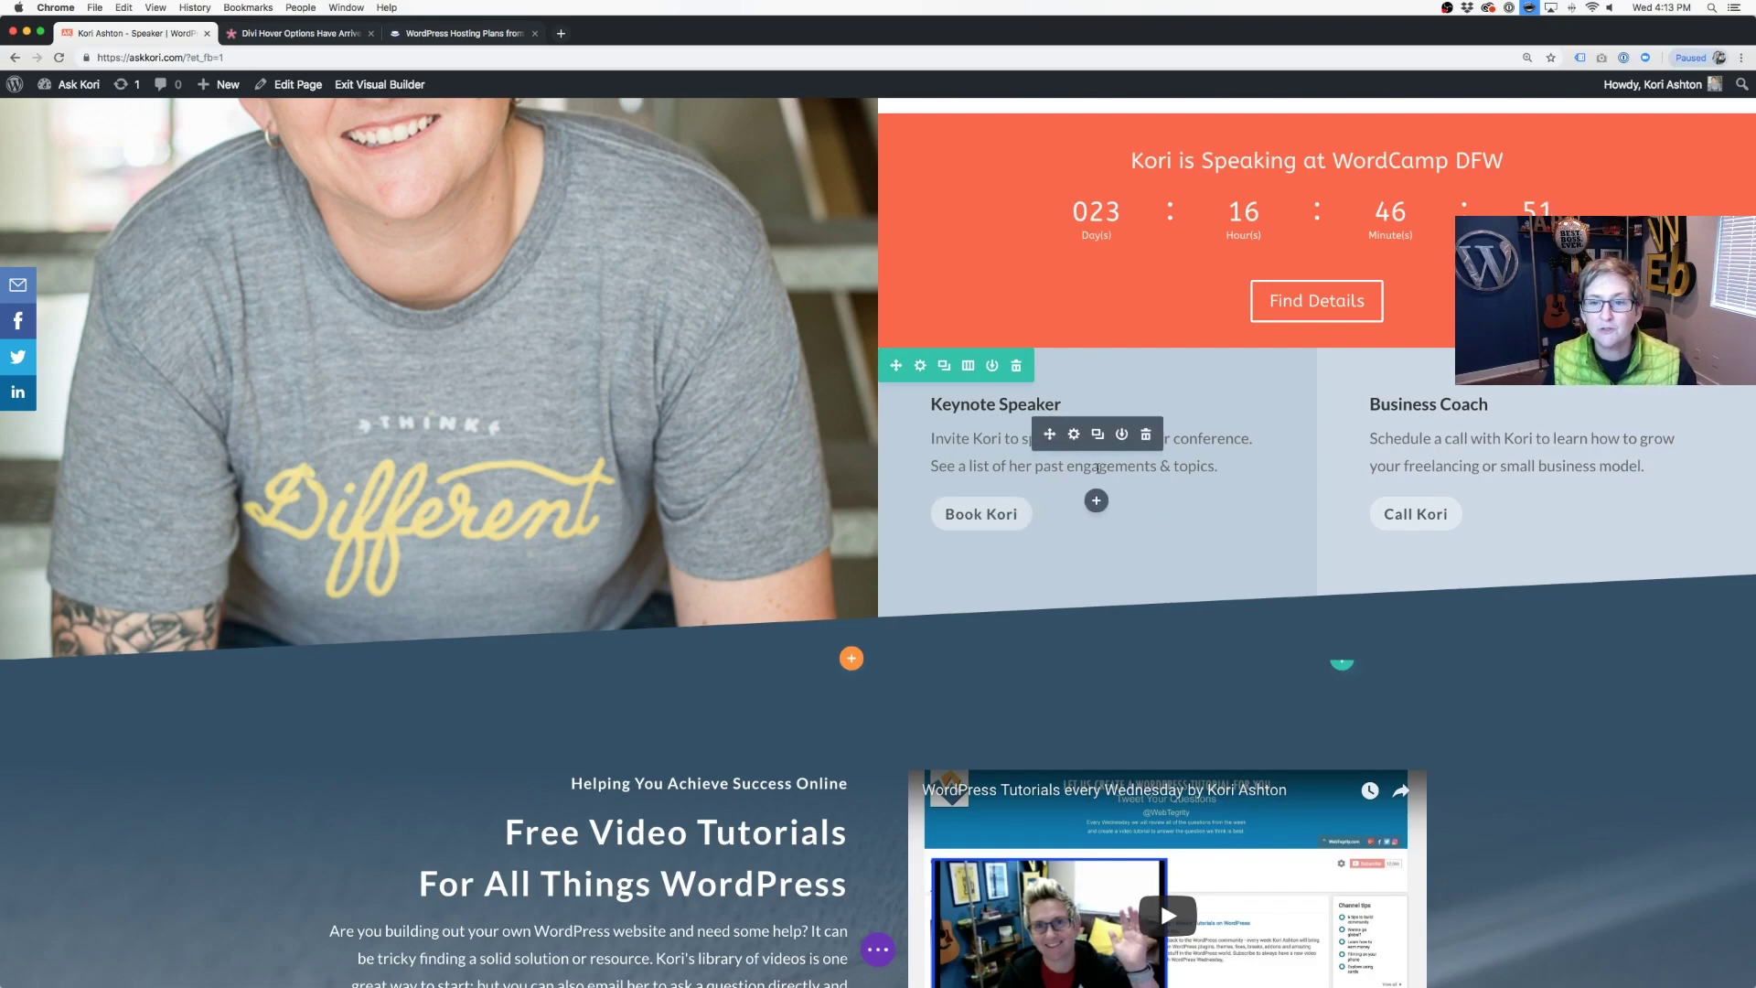
Step: Review the Keynote Speaker module's Module Link settings, then open the Business Coach module's settings
{"action": "left_click", "coordinate": [1073, 435]}
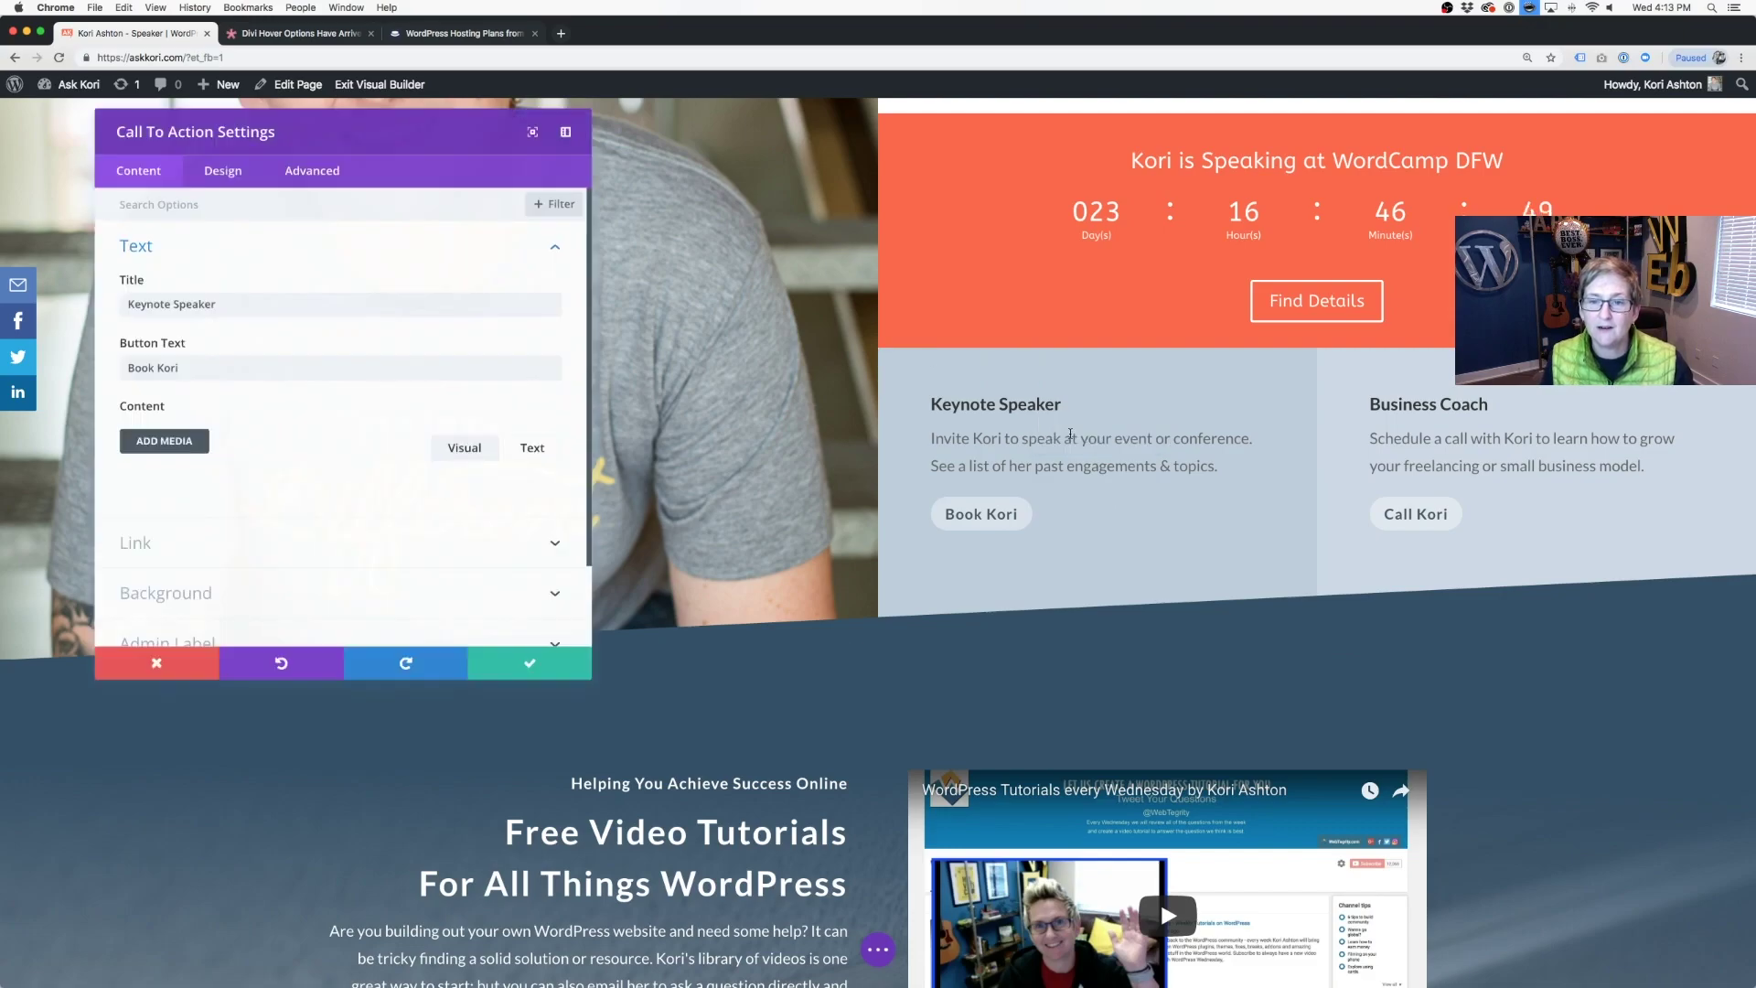
{"action": "left_click", "coordinate": [220, 303]}
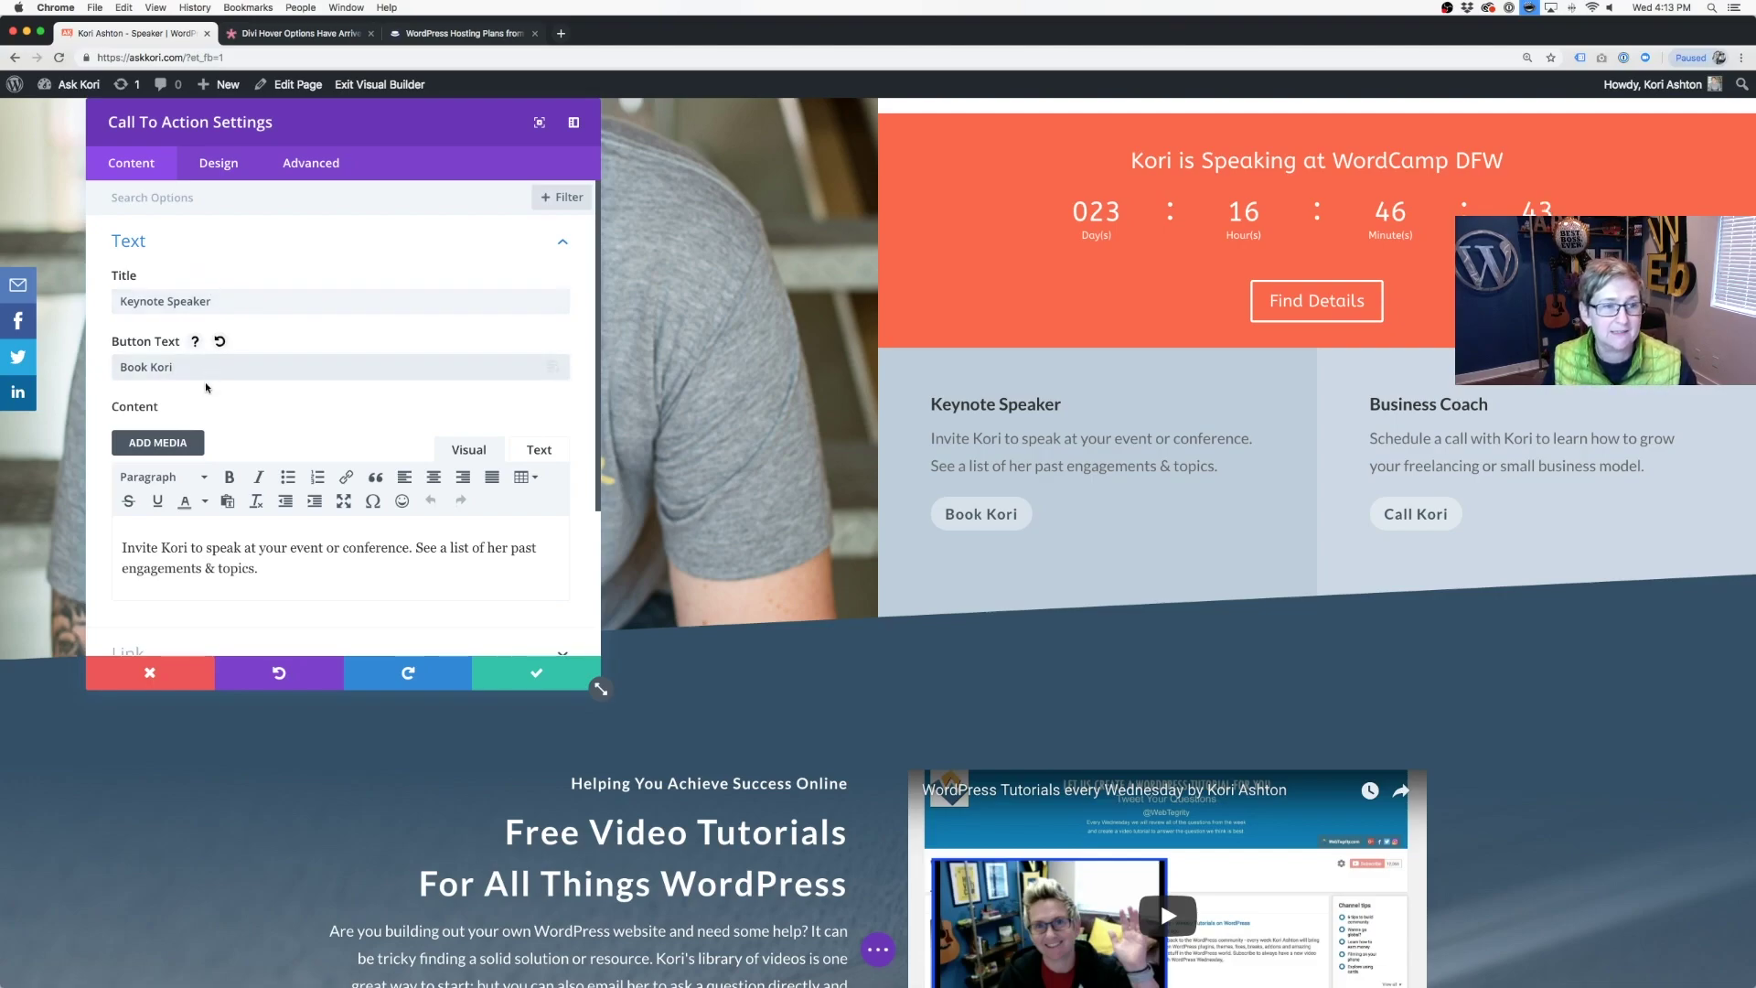
{"action": "scroll", "coordinate": [208, 366], "scroll_direction": "down", "scroll_amount": 2}
{"action": "scroll", "coordinate": [207, 366], "scroll_direction": "down", "scroll_amount": 3}
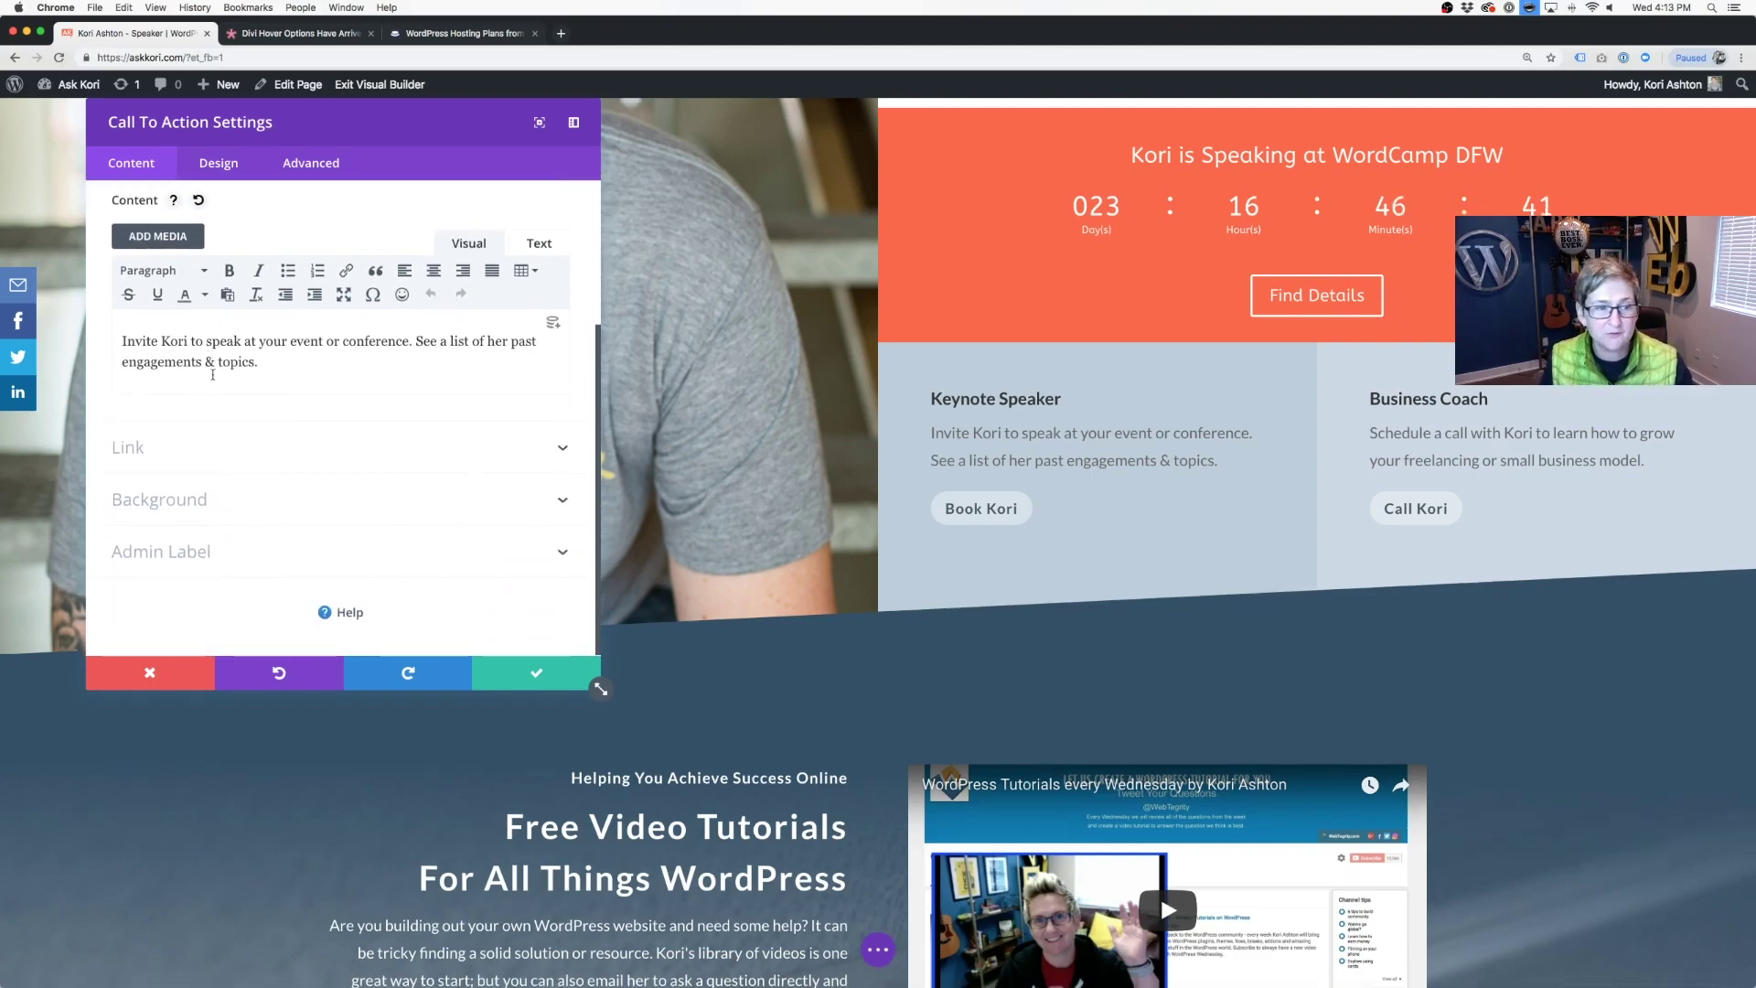
{"action": "scroll", "coordinate": [209, 402], "scroll_direction": "down", "scroll_amount": 1}
{"action": "left_click", "coordinate": [210, 447]}
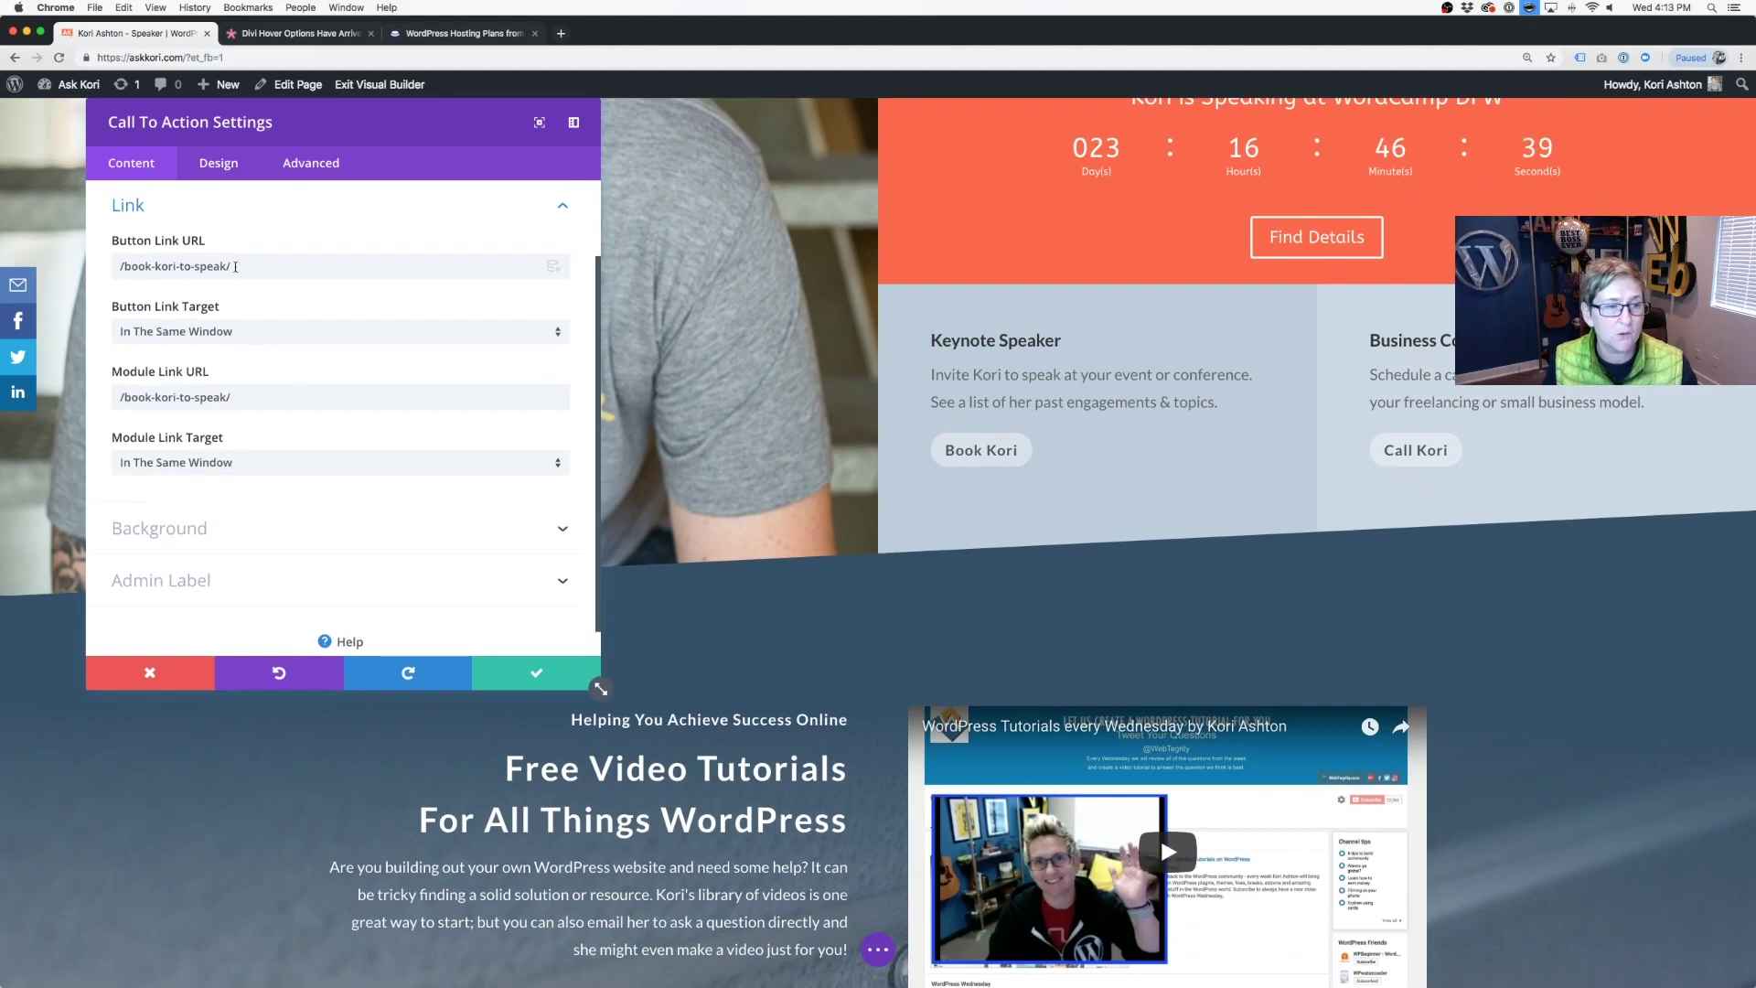
{"action": "left_click", "coordinate": [154, 682]}
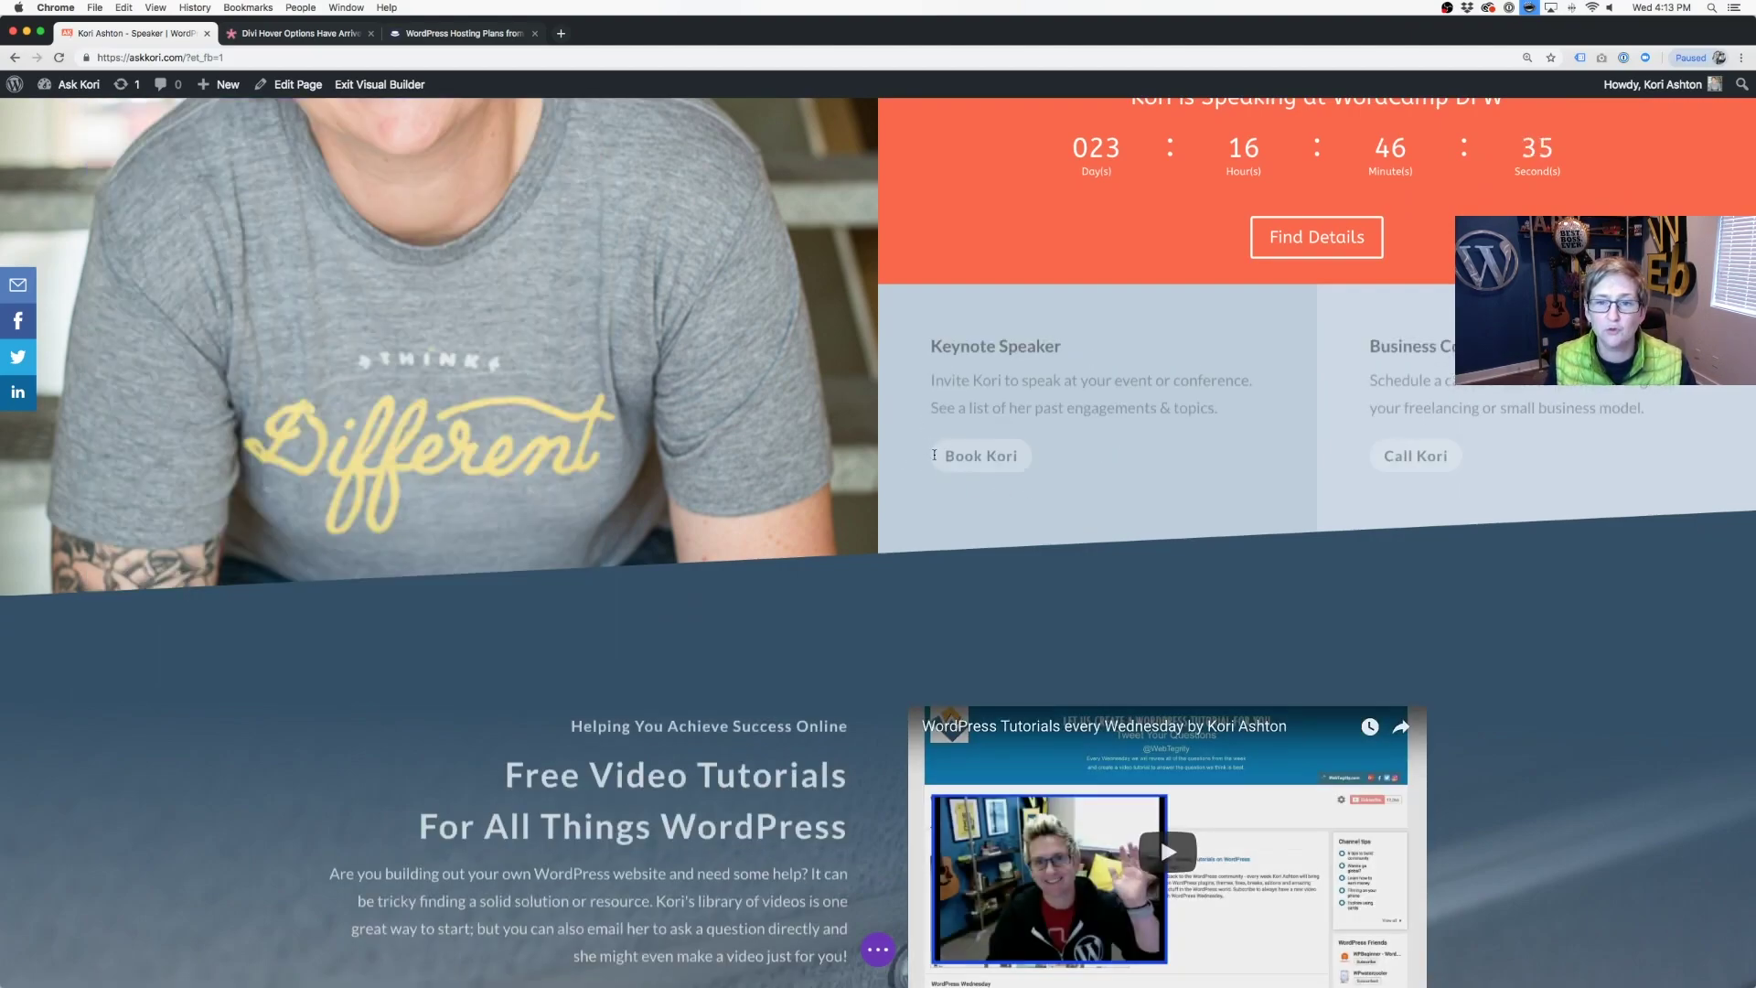
{"action": "mouse_move", "coordinate": [1510, 398]}
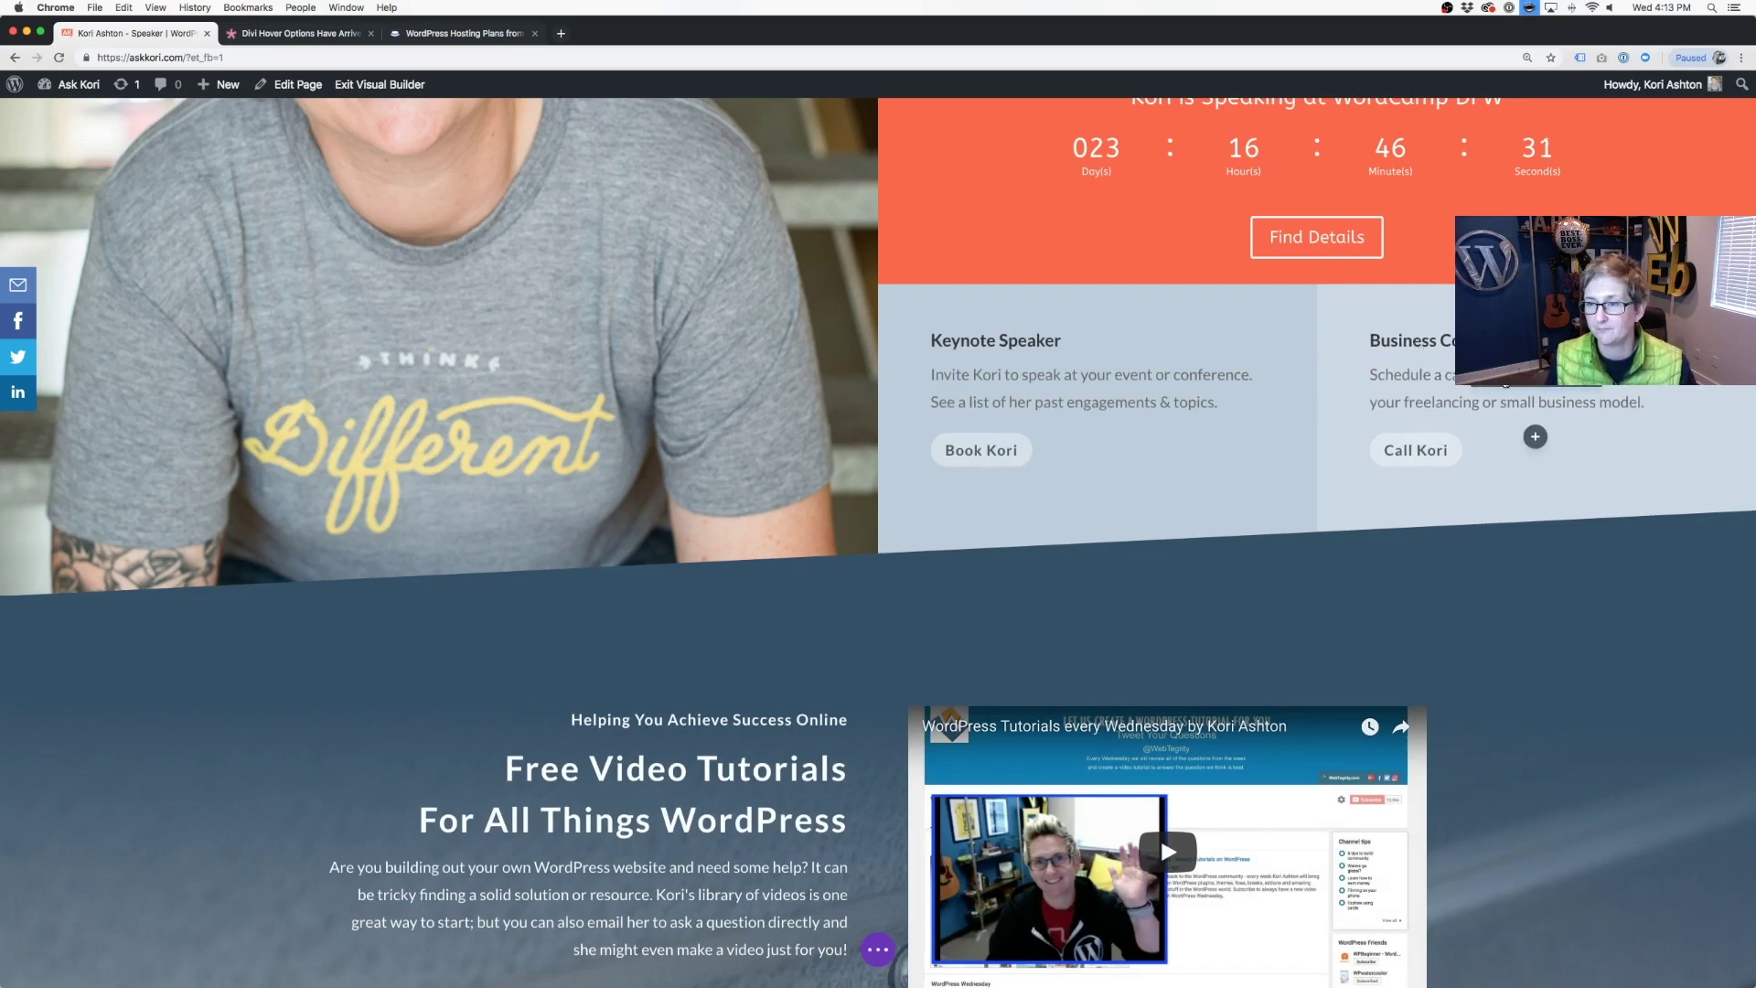
{"action": "left_click", "coordinate": [1555, 366]}
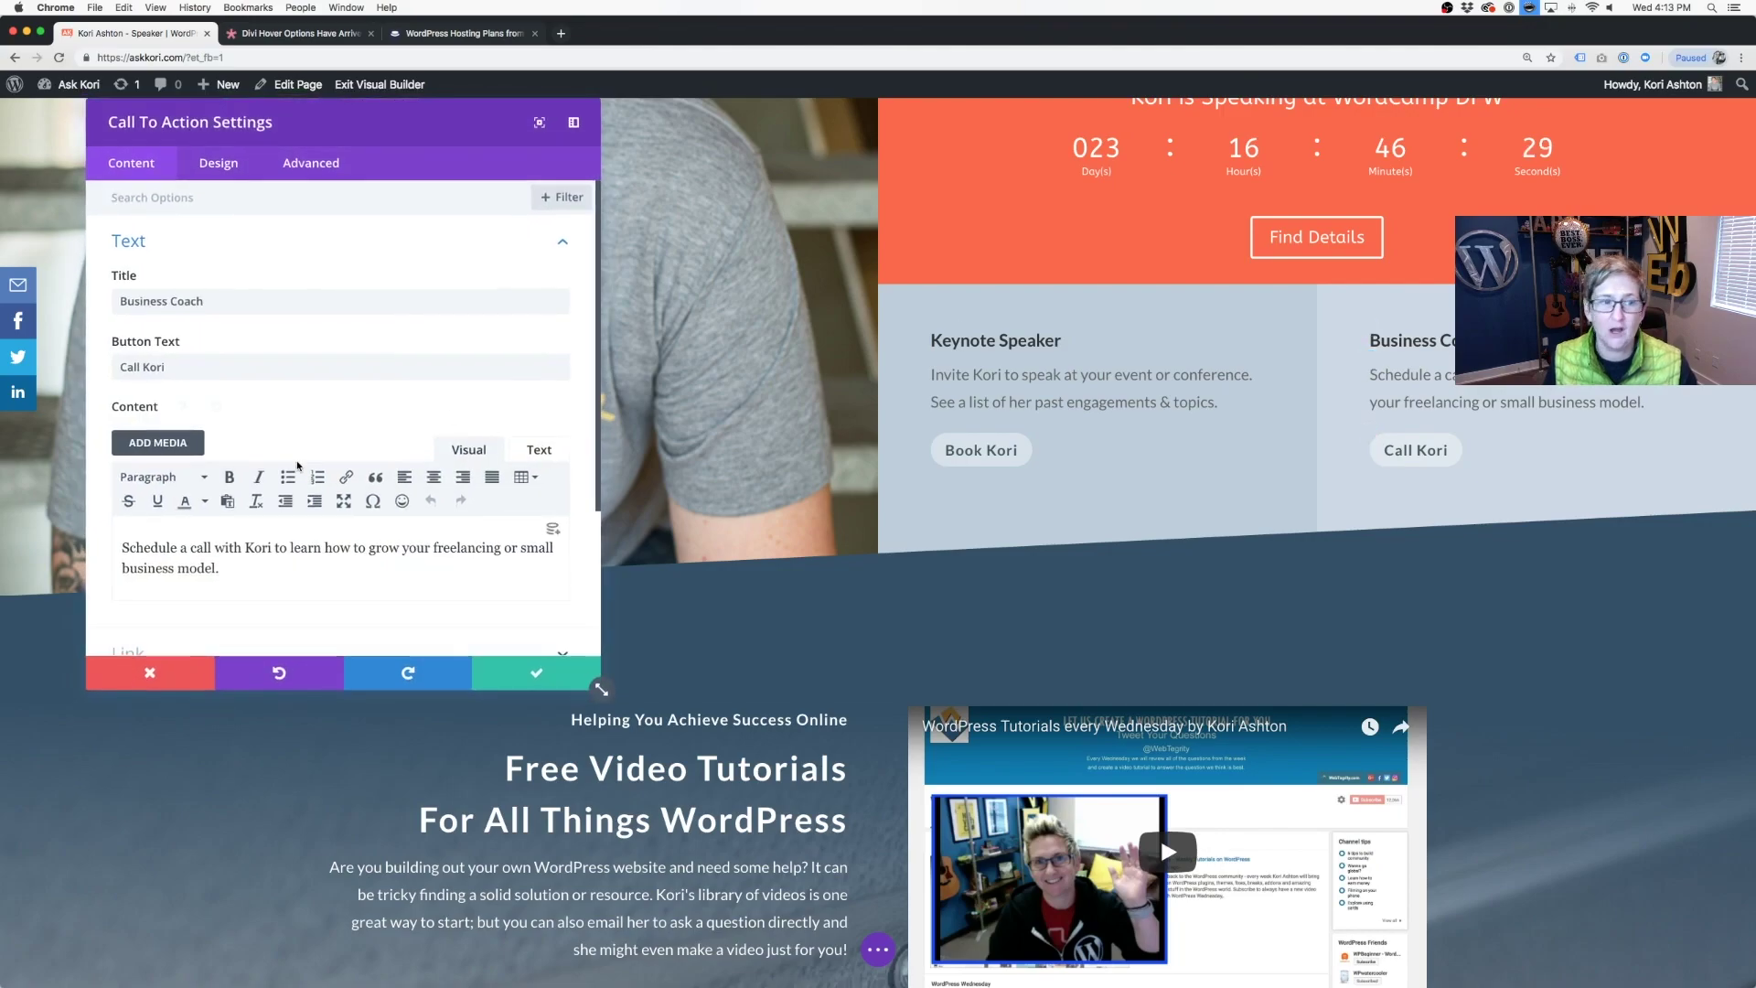
Step: Copy the clarity.fm/koriashton button URL into the Business Coach Module Link URL and save
{"action": "scroll", "coordinate": [266, 356], "scroll_direction": "down", "scroll_amount": 2}
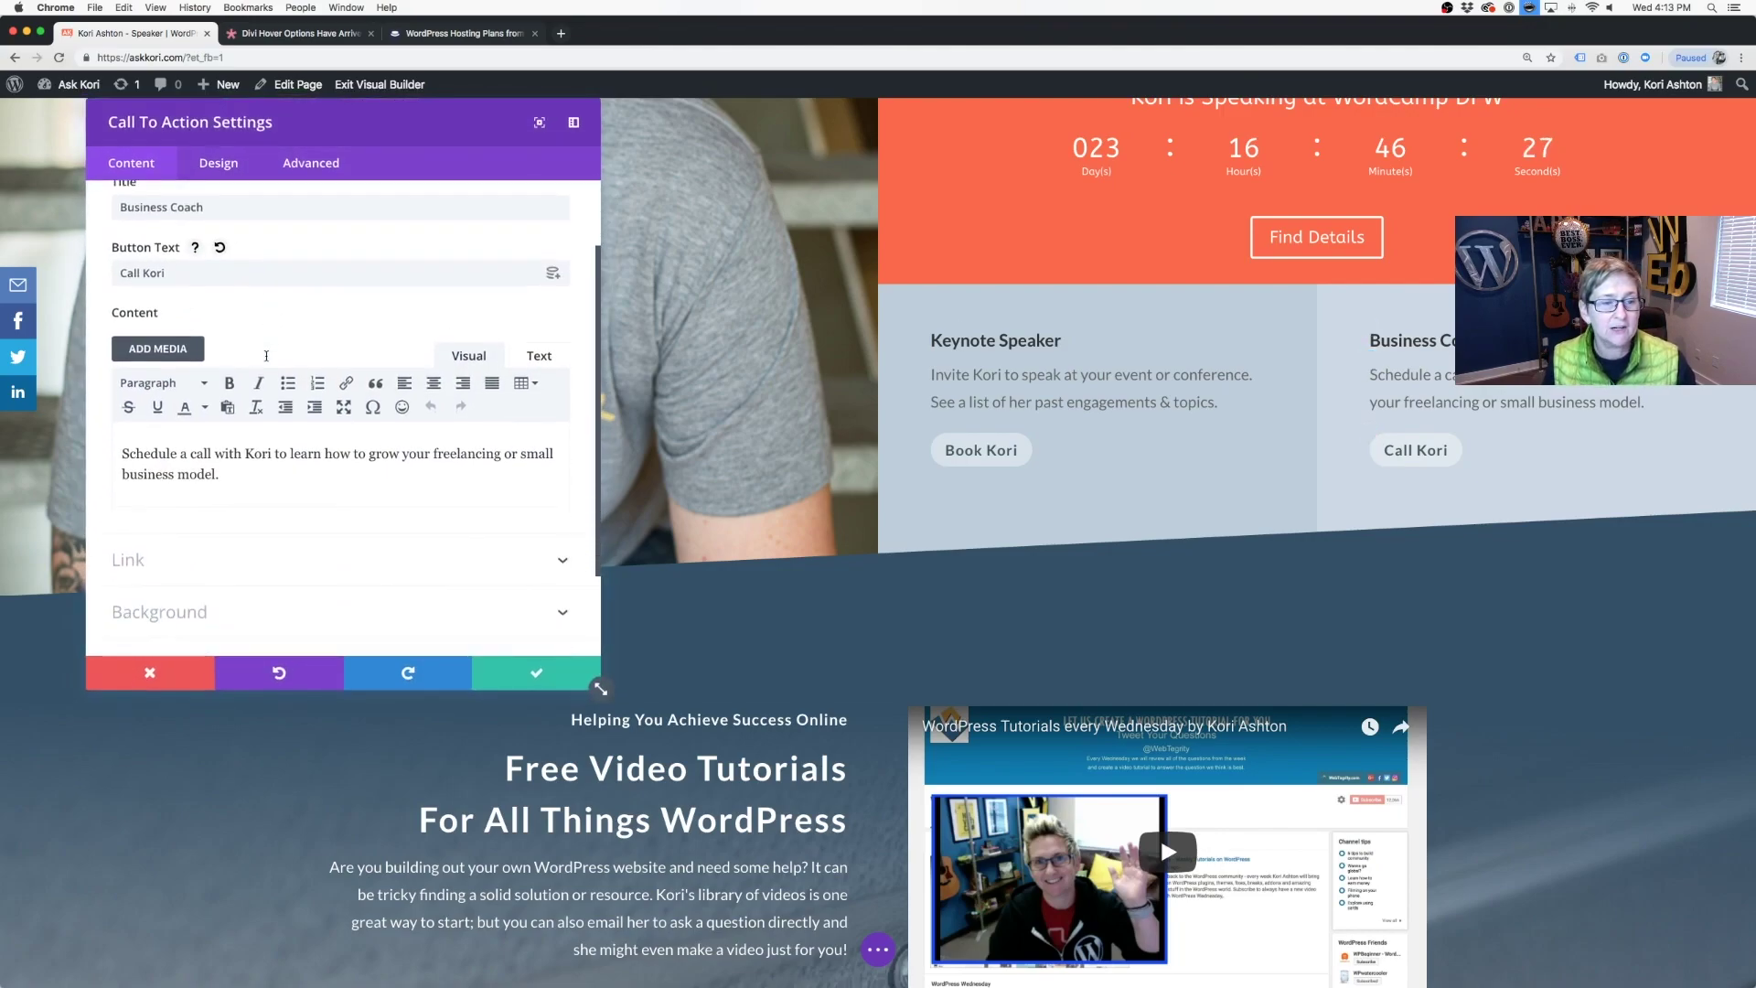
{"action": "scroll", "coordinate": [191, 477], "scroll_direction": "down", "scroll_amount": 1}
{"action": "scroll", "coordinate": [197, 458], "scroll_direction": "up", "scroll_amount": 3}
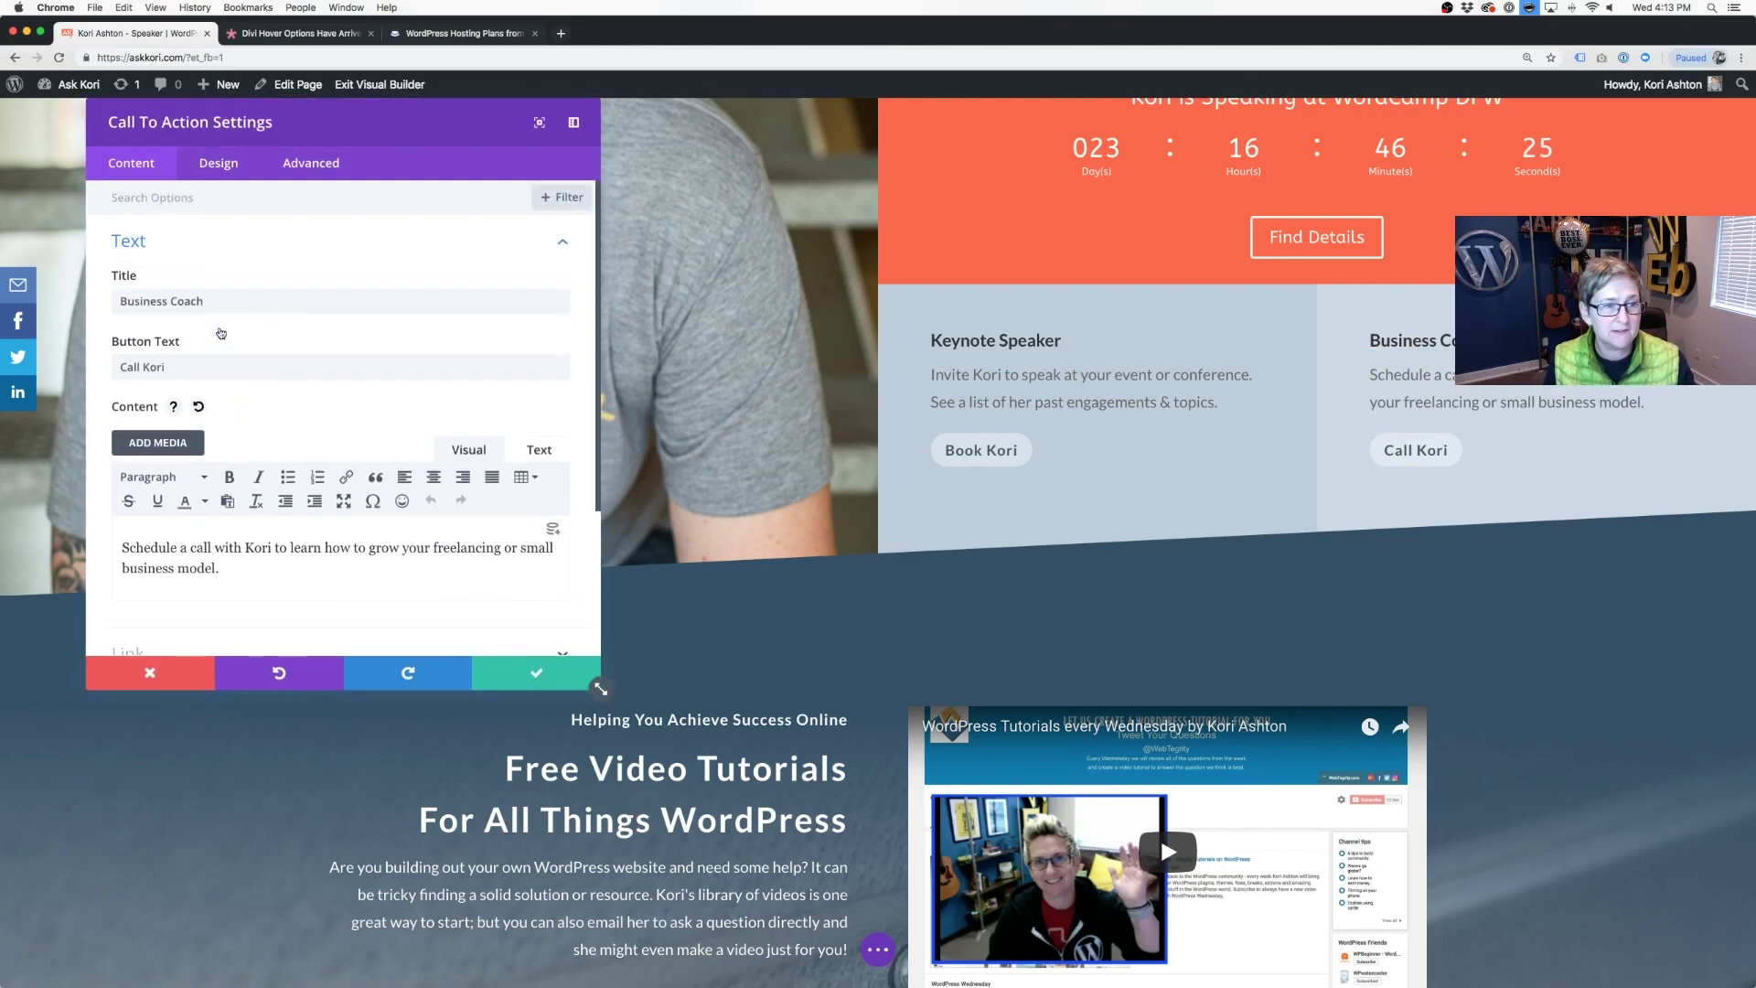
{"action": "scroll", "coordinate": [219, 329], "scroll_direction": "down", "scroll_amount": 2}
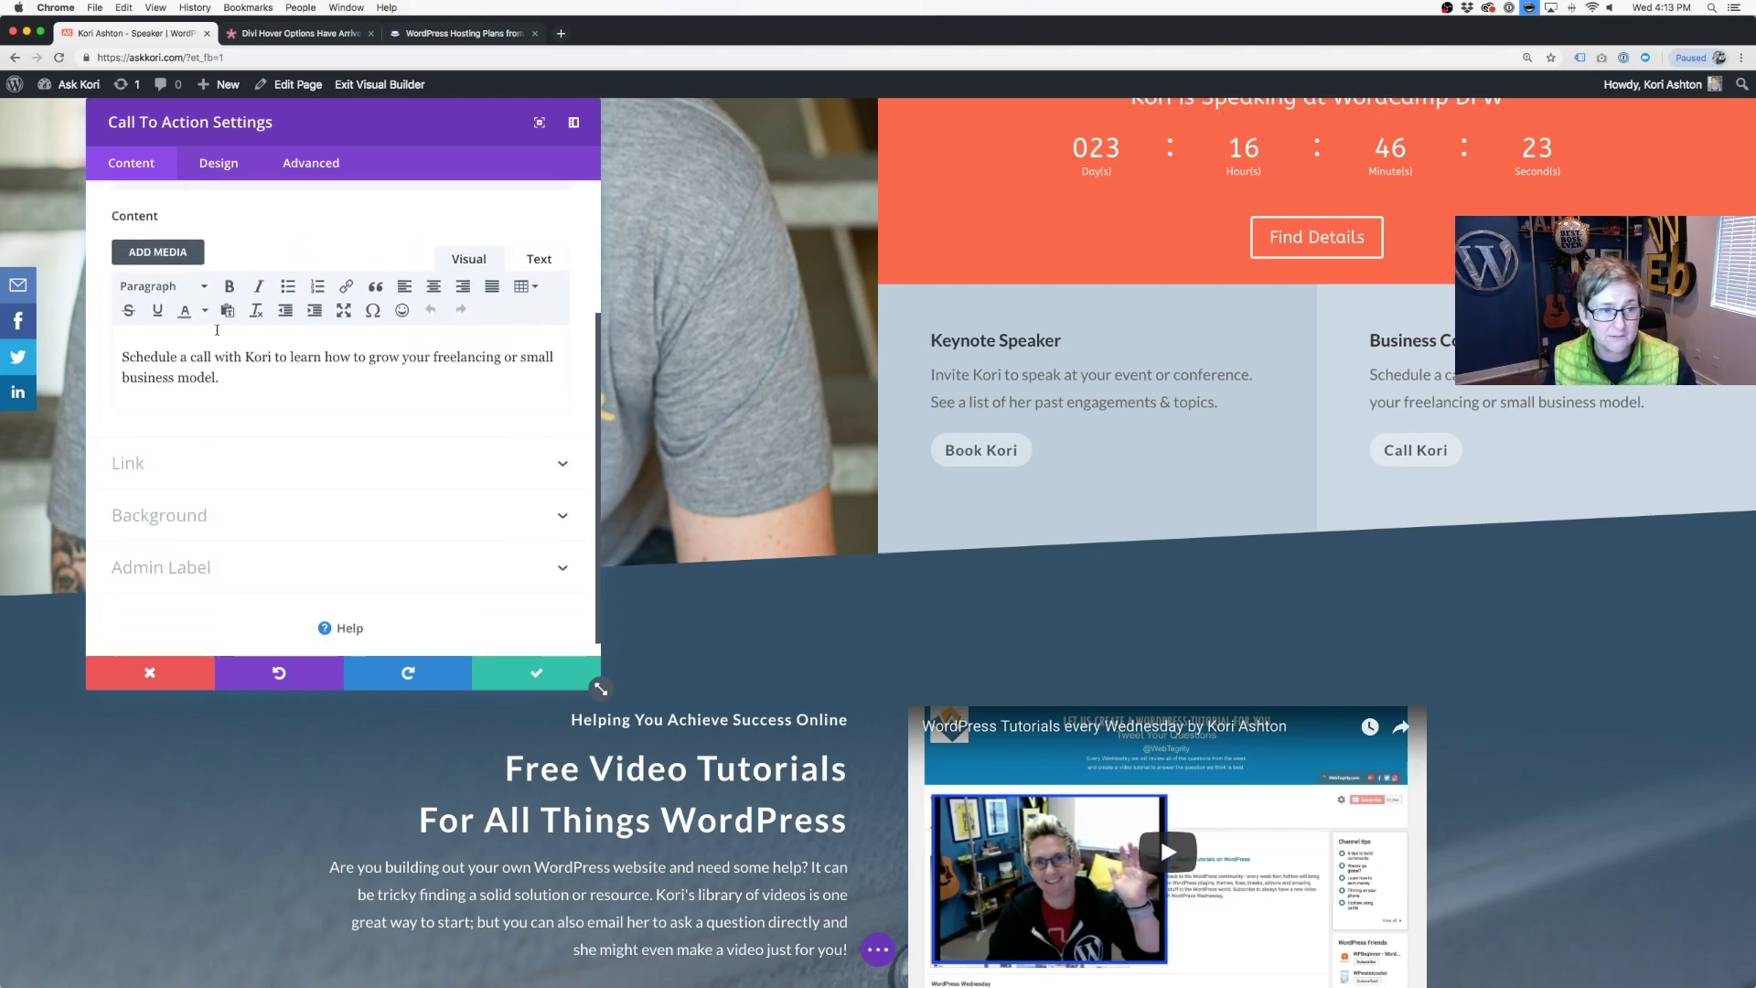
{"action": "left_click", "coordinate": [169, 473]}
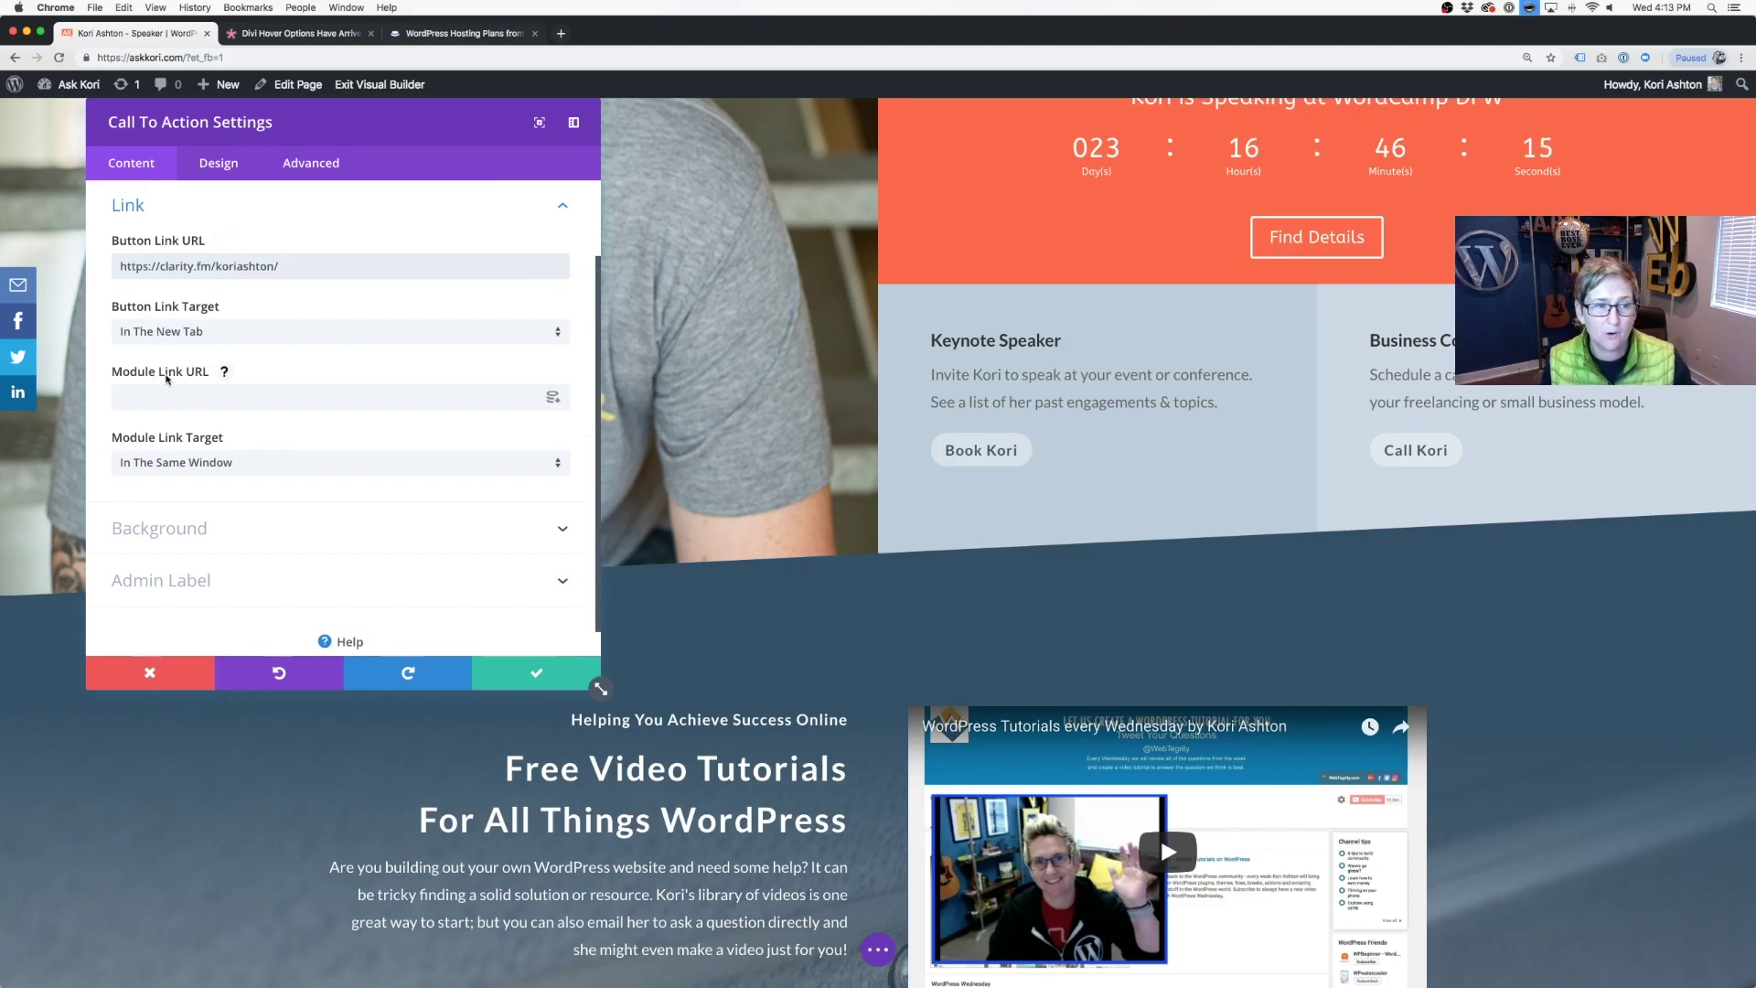
{"action": "triple_click", "coordinate": [191, 266]}
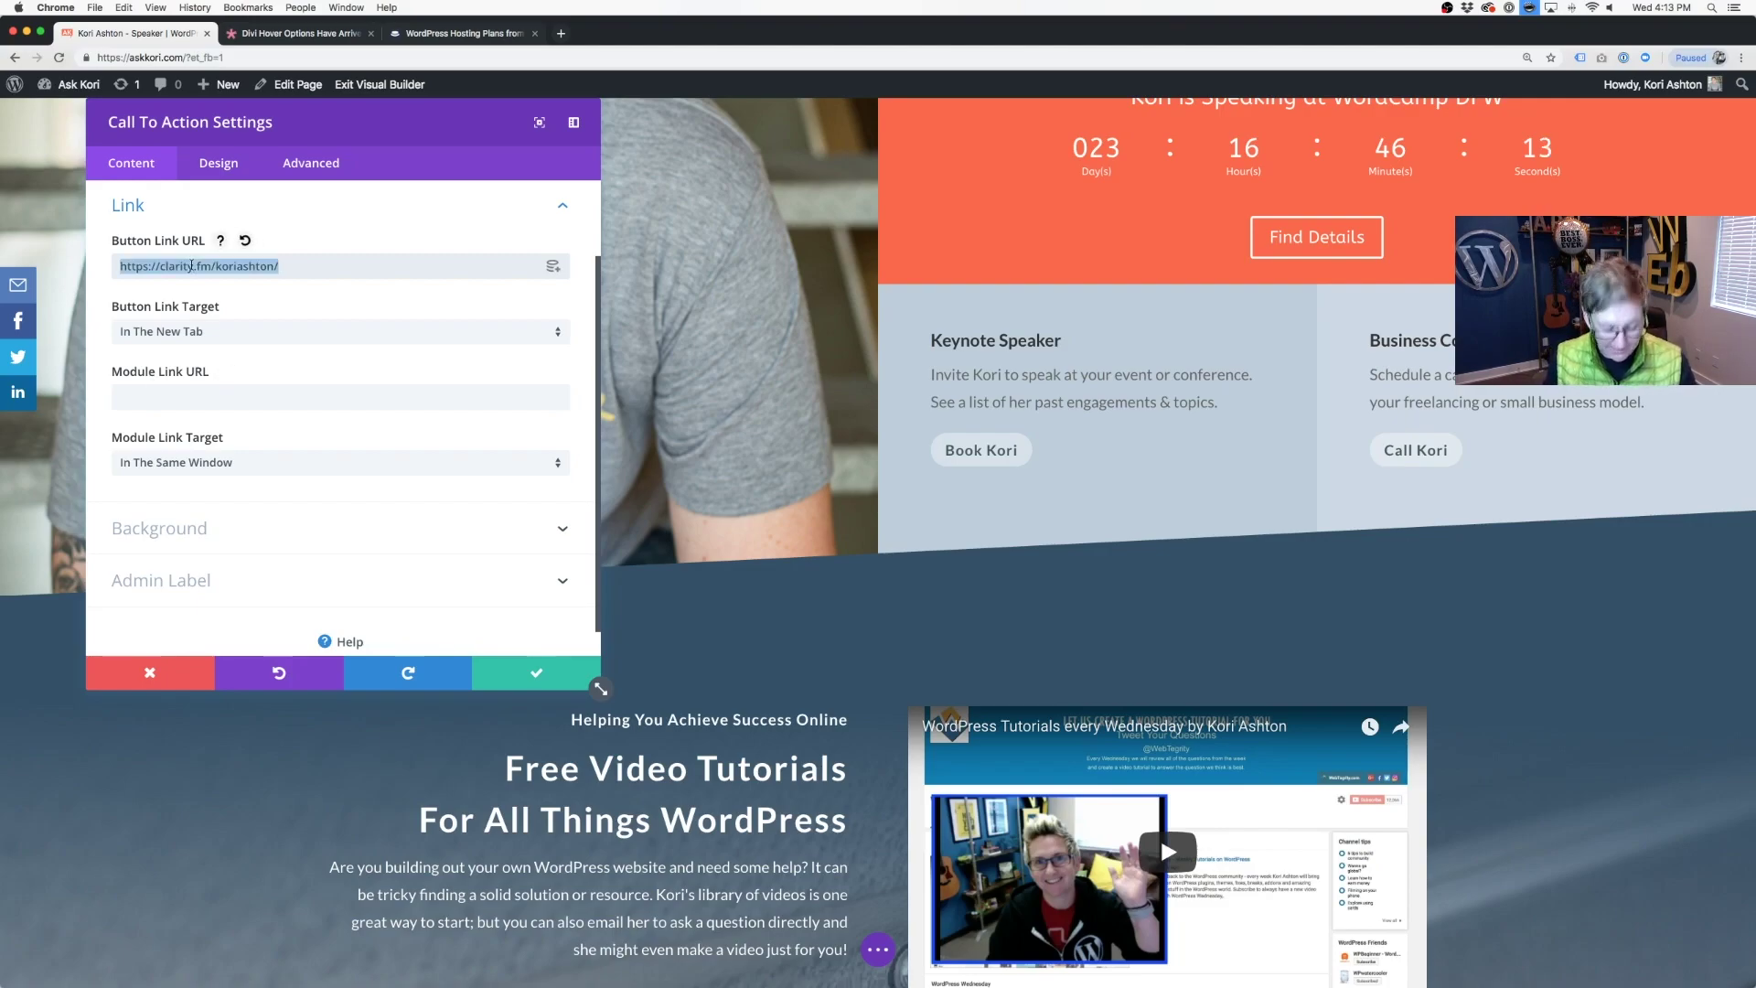
{"action": "key", "text": "super+c"}
{"action": "left_click", "coordinate": [183, 396]}
{"action": "key", "text": "super+v"}
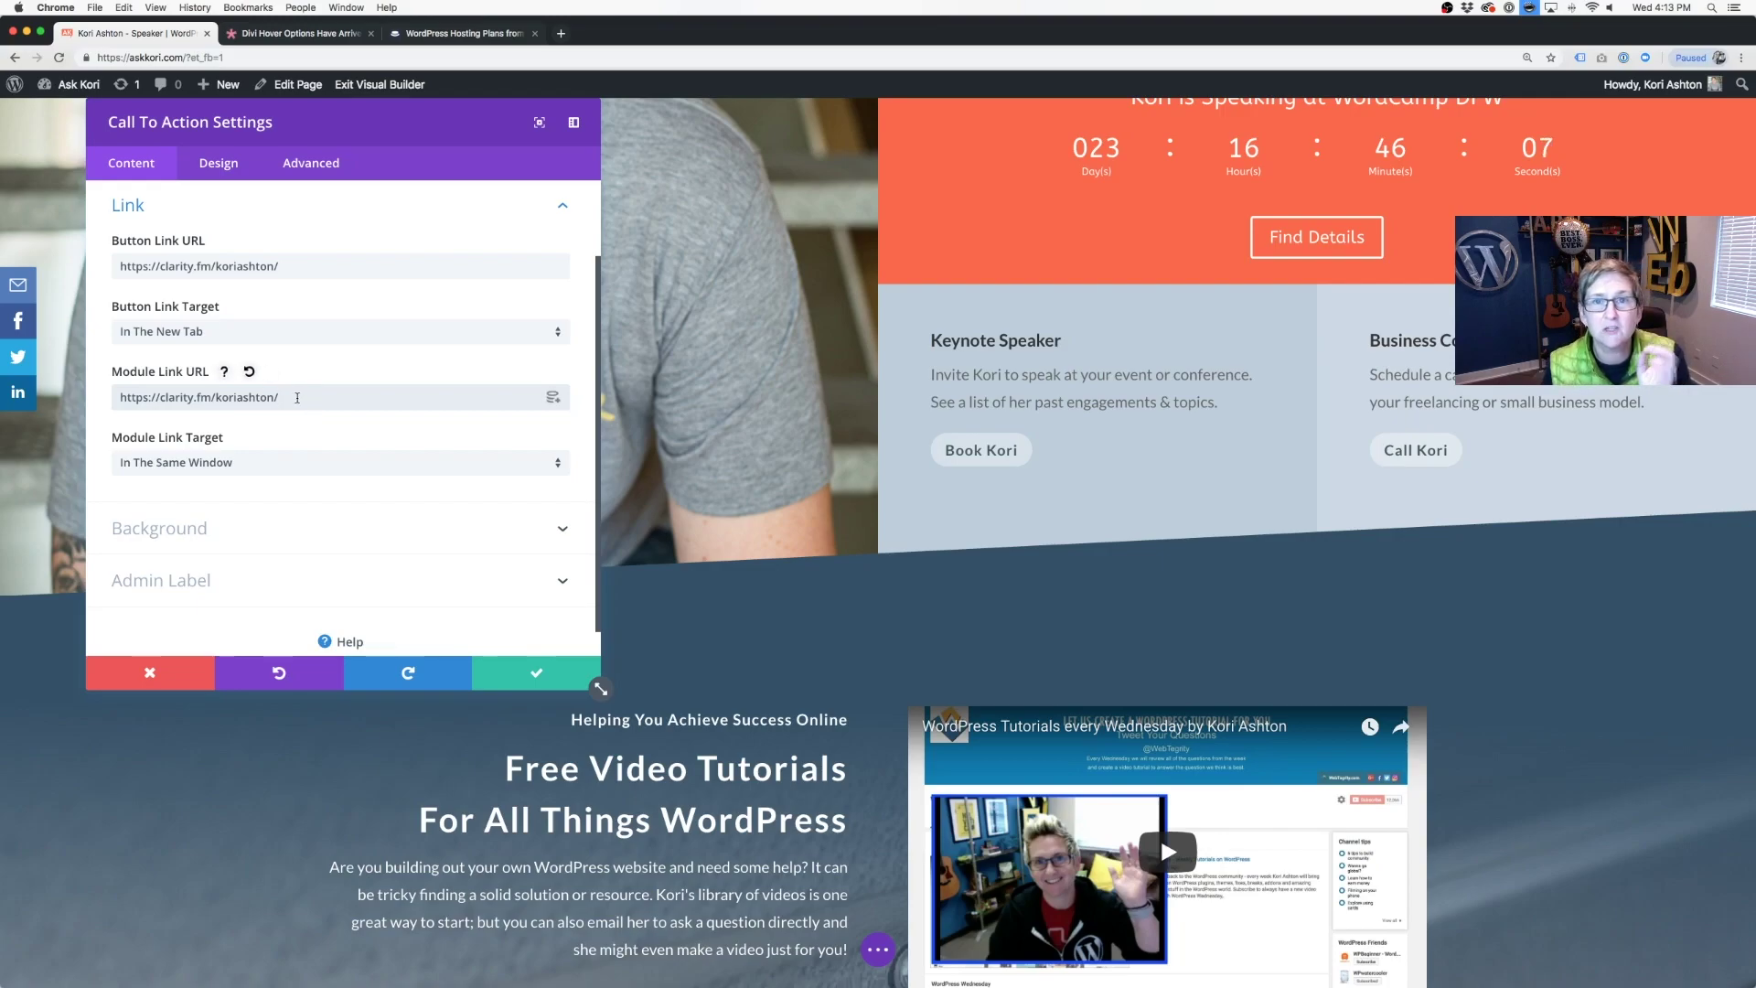
{"action": "scroll", "coordinate": [300, 467], "scroll_direction": "up", "scroll_amount": 1}
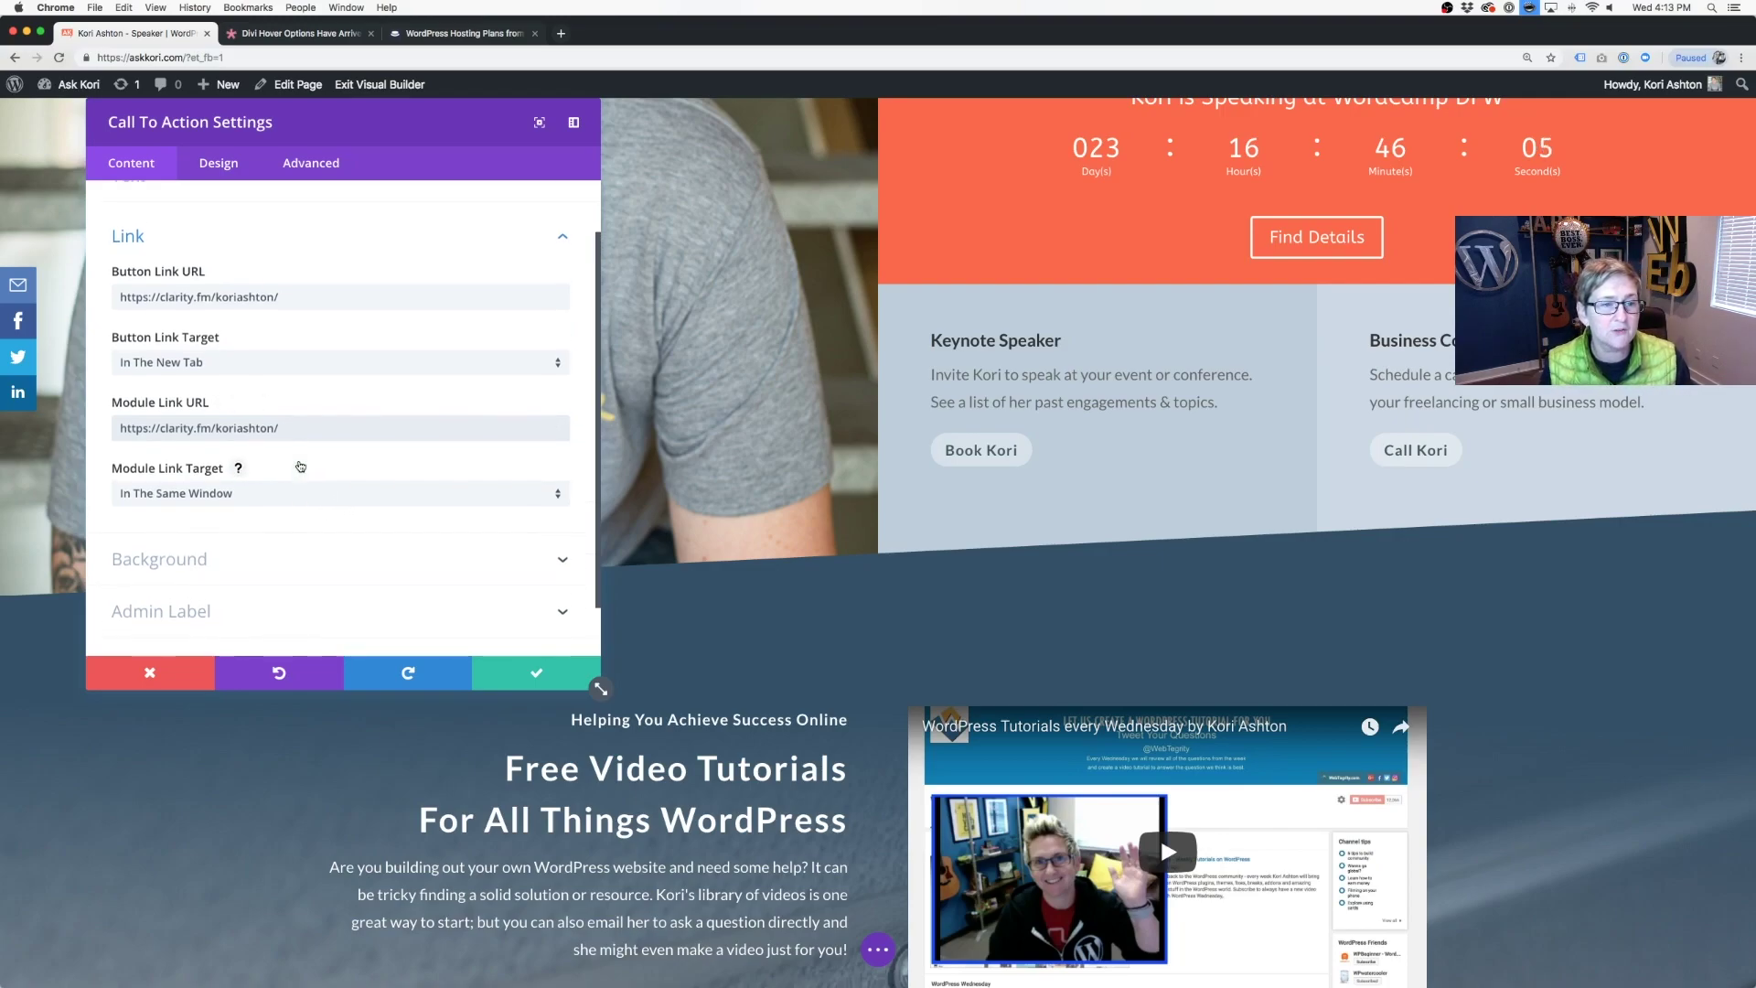
{"action": "left_click", "coordinate": [512, 670]}
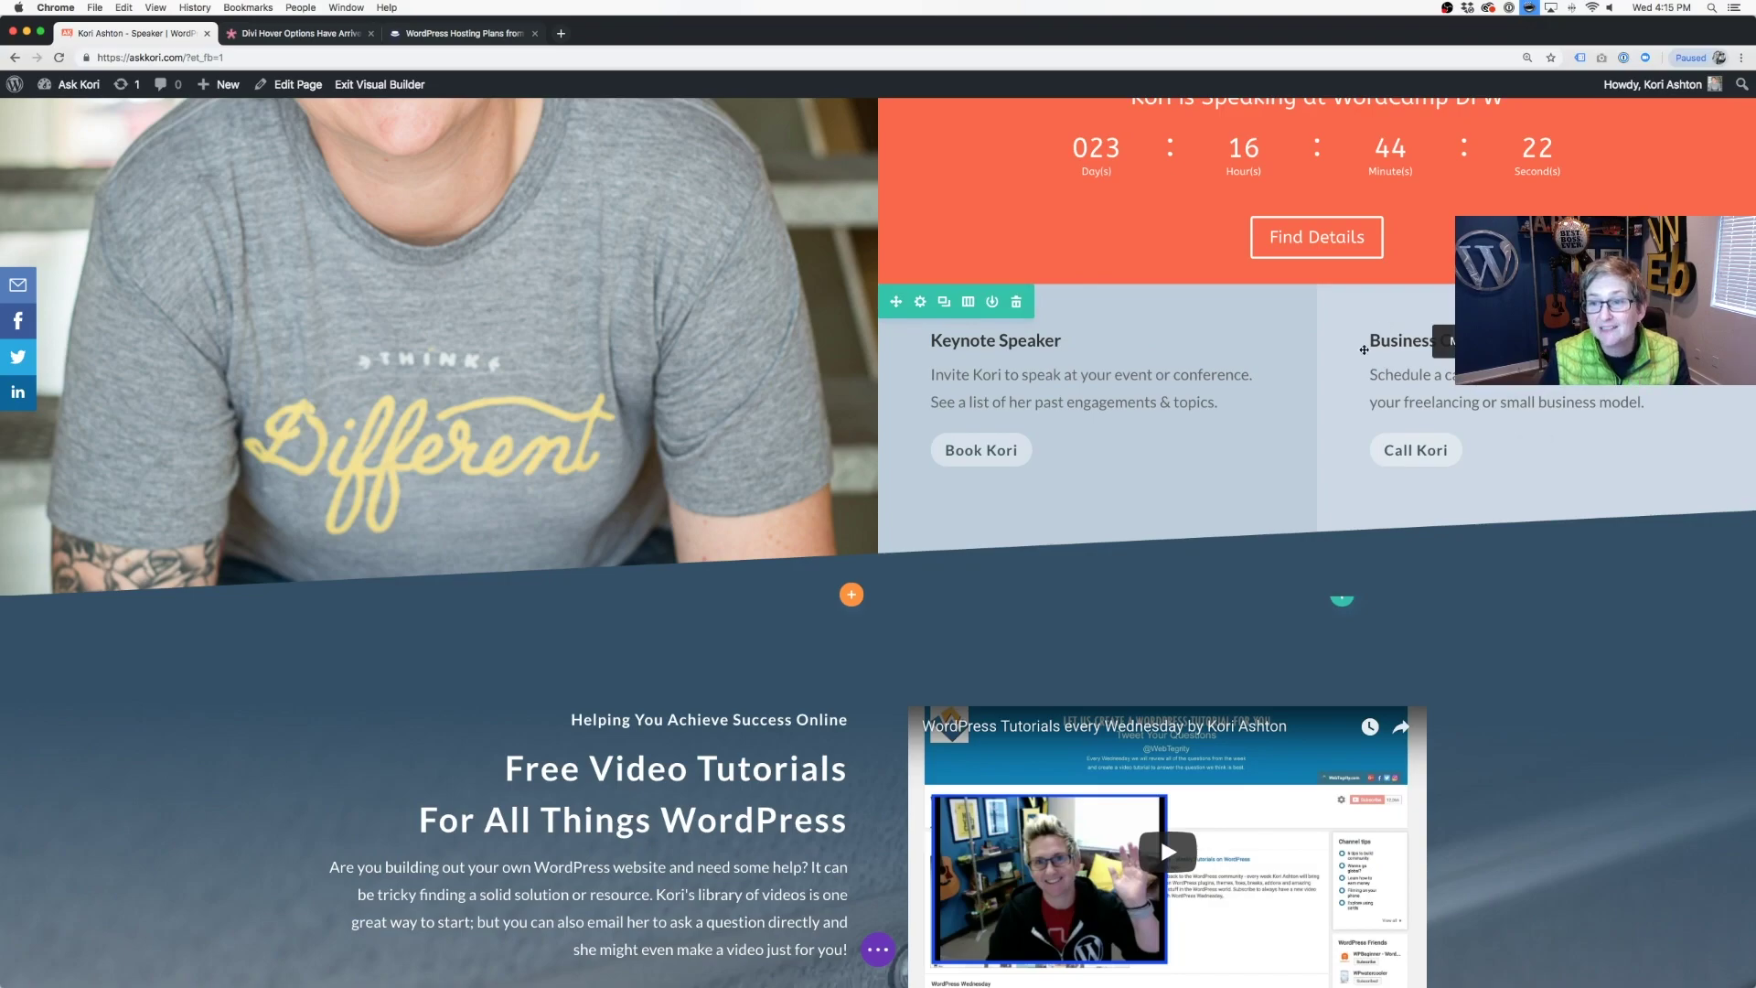
{"action": "mouse_move", "coordinate": [920, 304]}
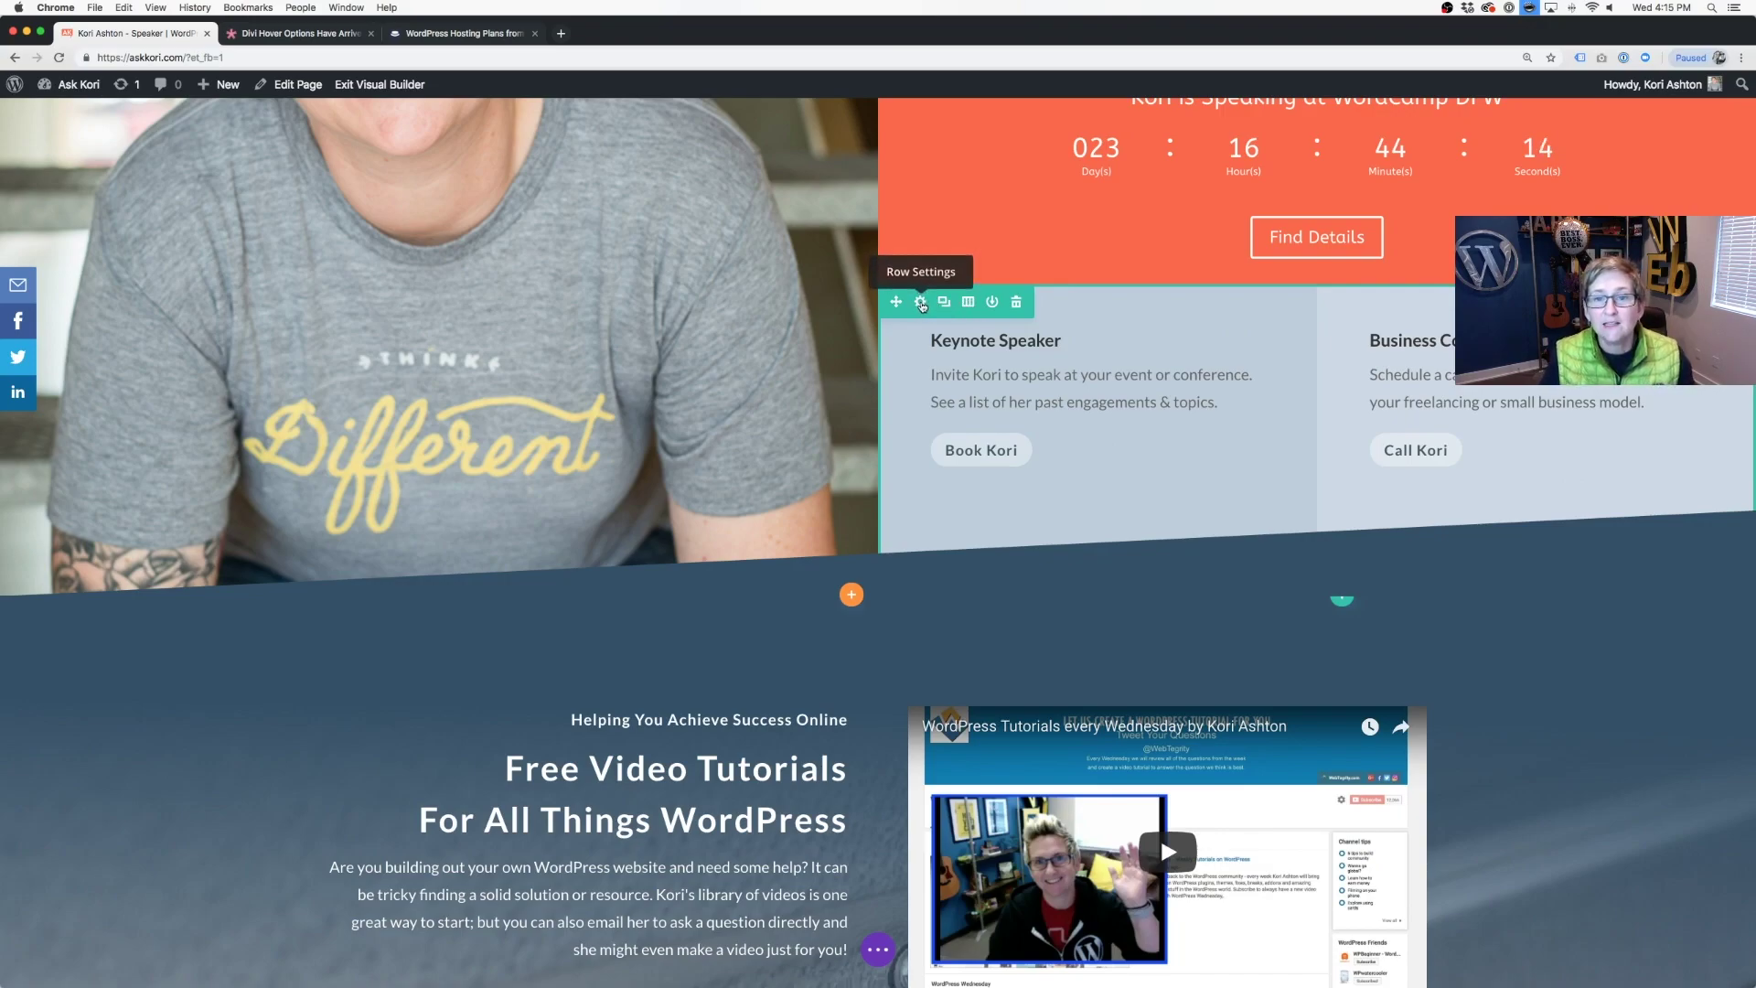
Step: Show the service row's Design spacing: columns padded 50px top, 150px bottom, 6% sides
{"action": "left_click", "coordinate": [921, 302]}
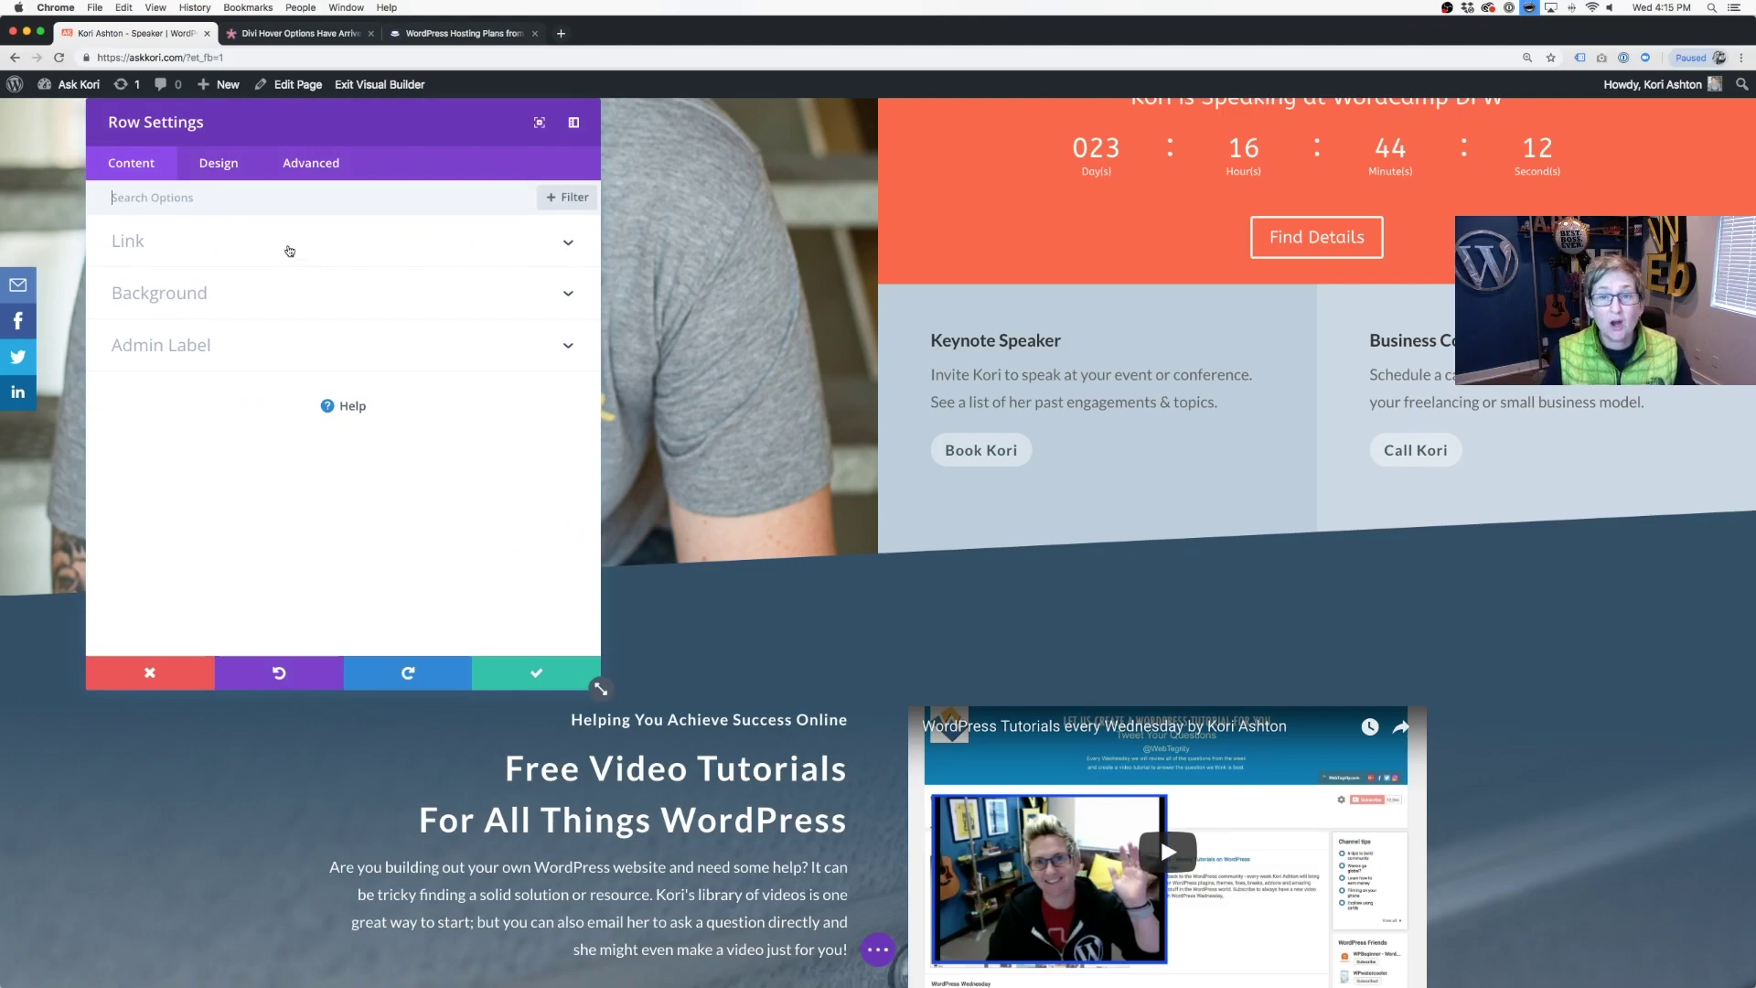
{"action": "left_click", "coordinate": [234, 161]}
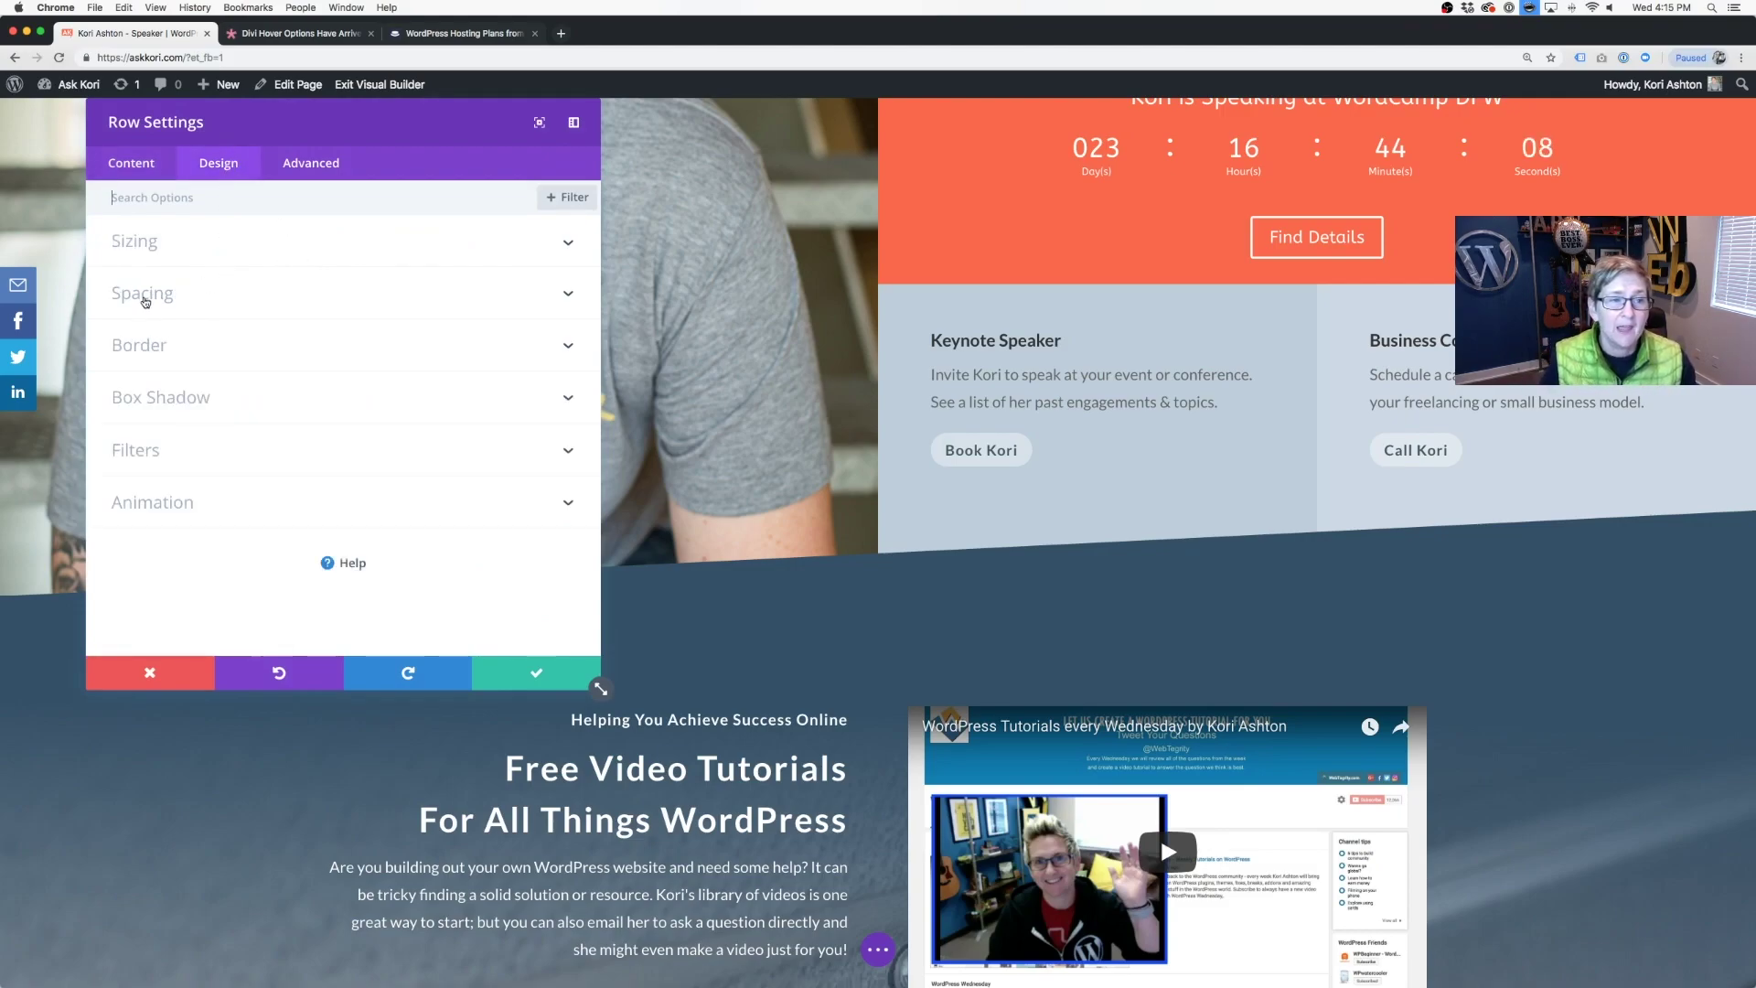
{"action": "left_click", "coordinate": [144, 295]}
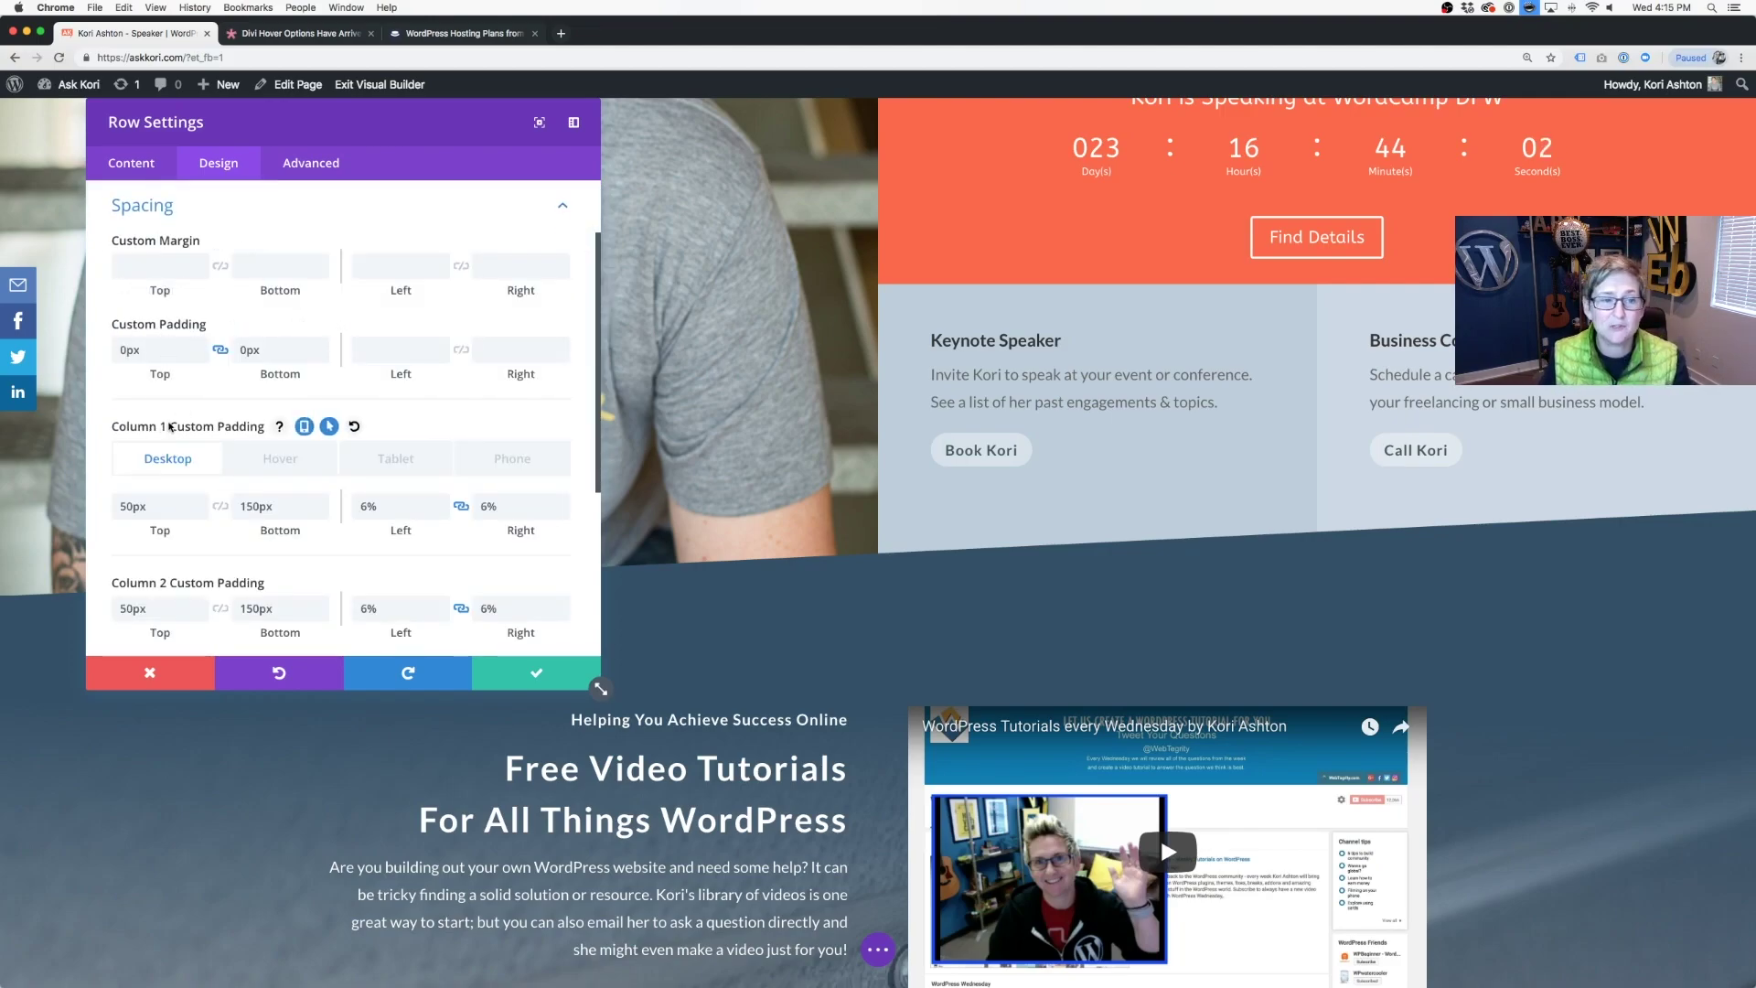
{"action": "scroll", "coordinate": [183, 439], "scroll_direction": "down", "scroll_amount": 3}
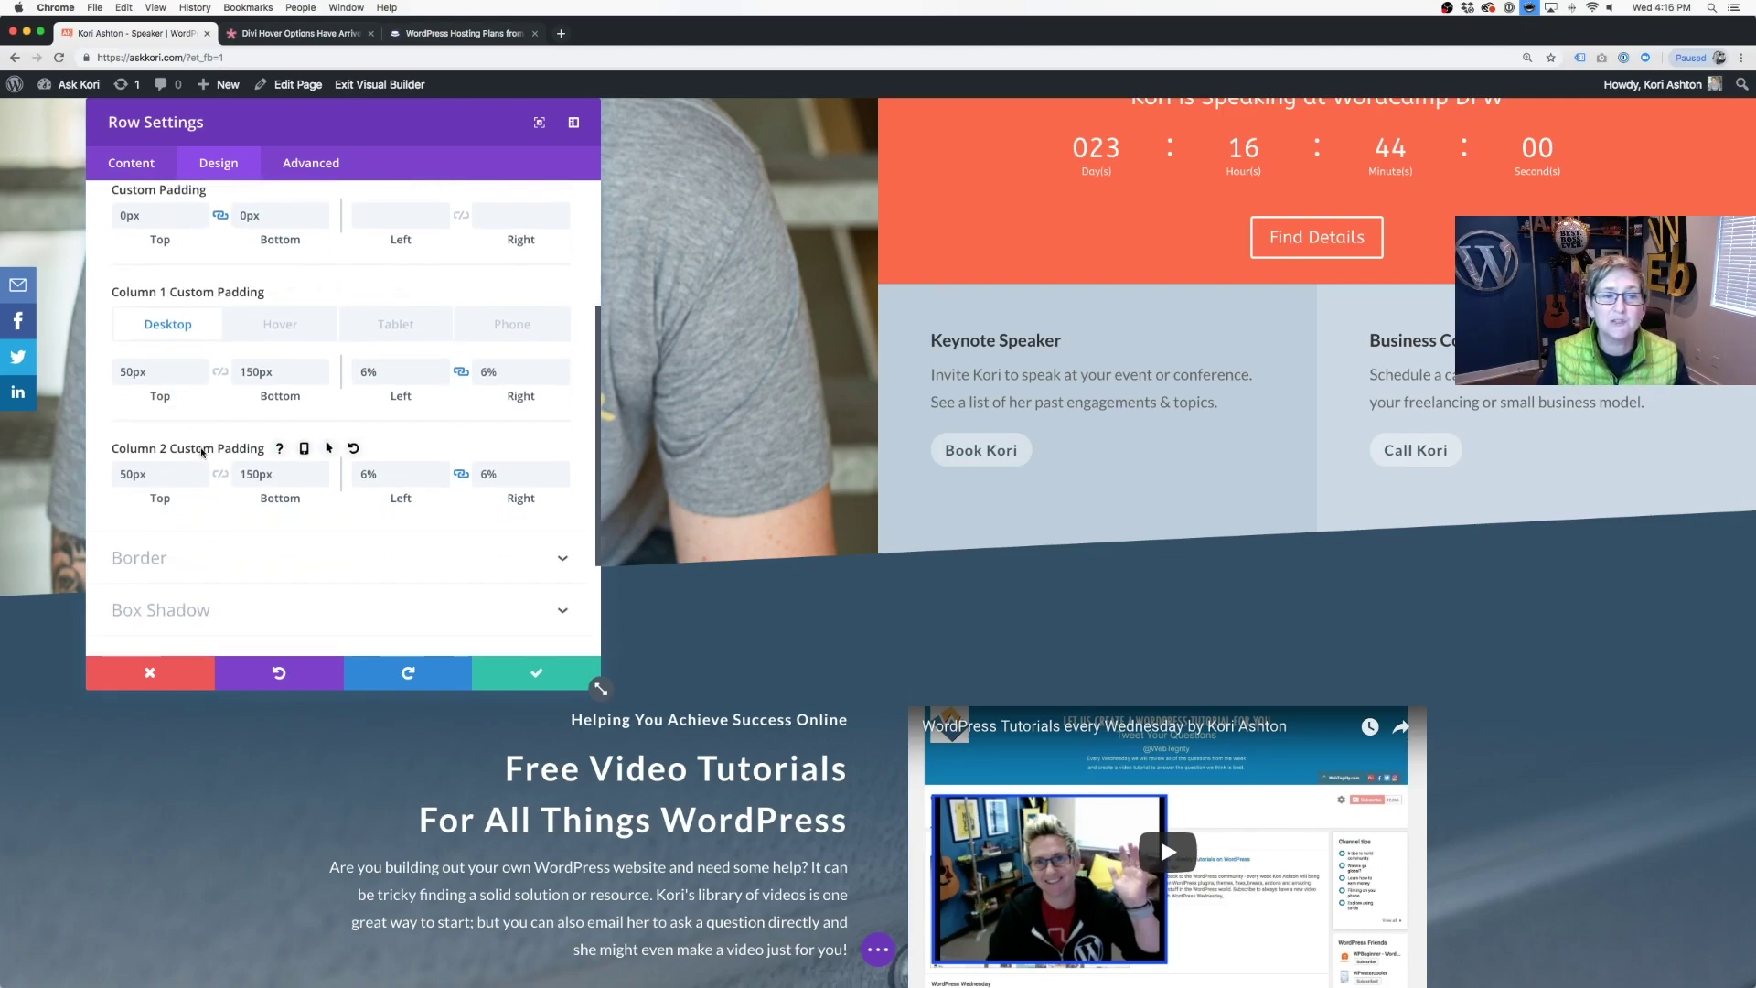
{"action": "mouse_move", "coordinate": [189, 583]}
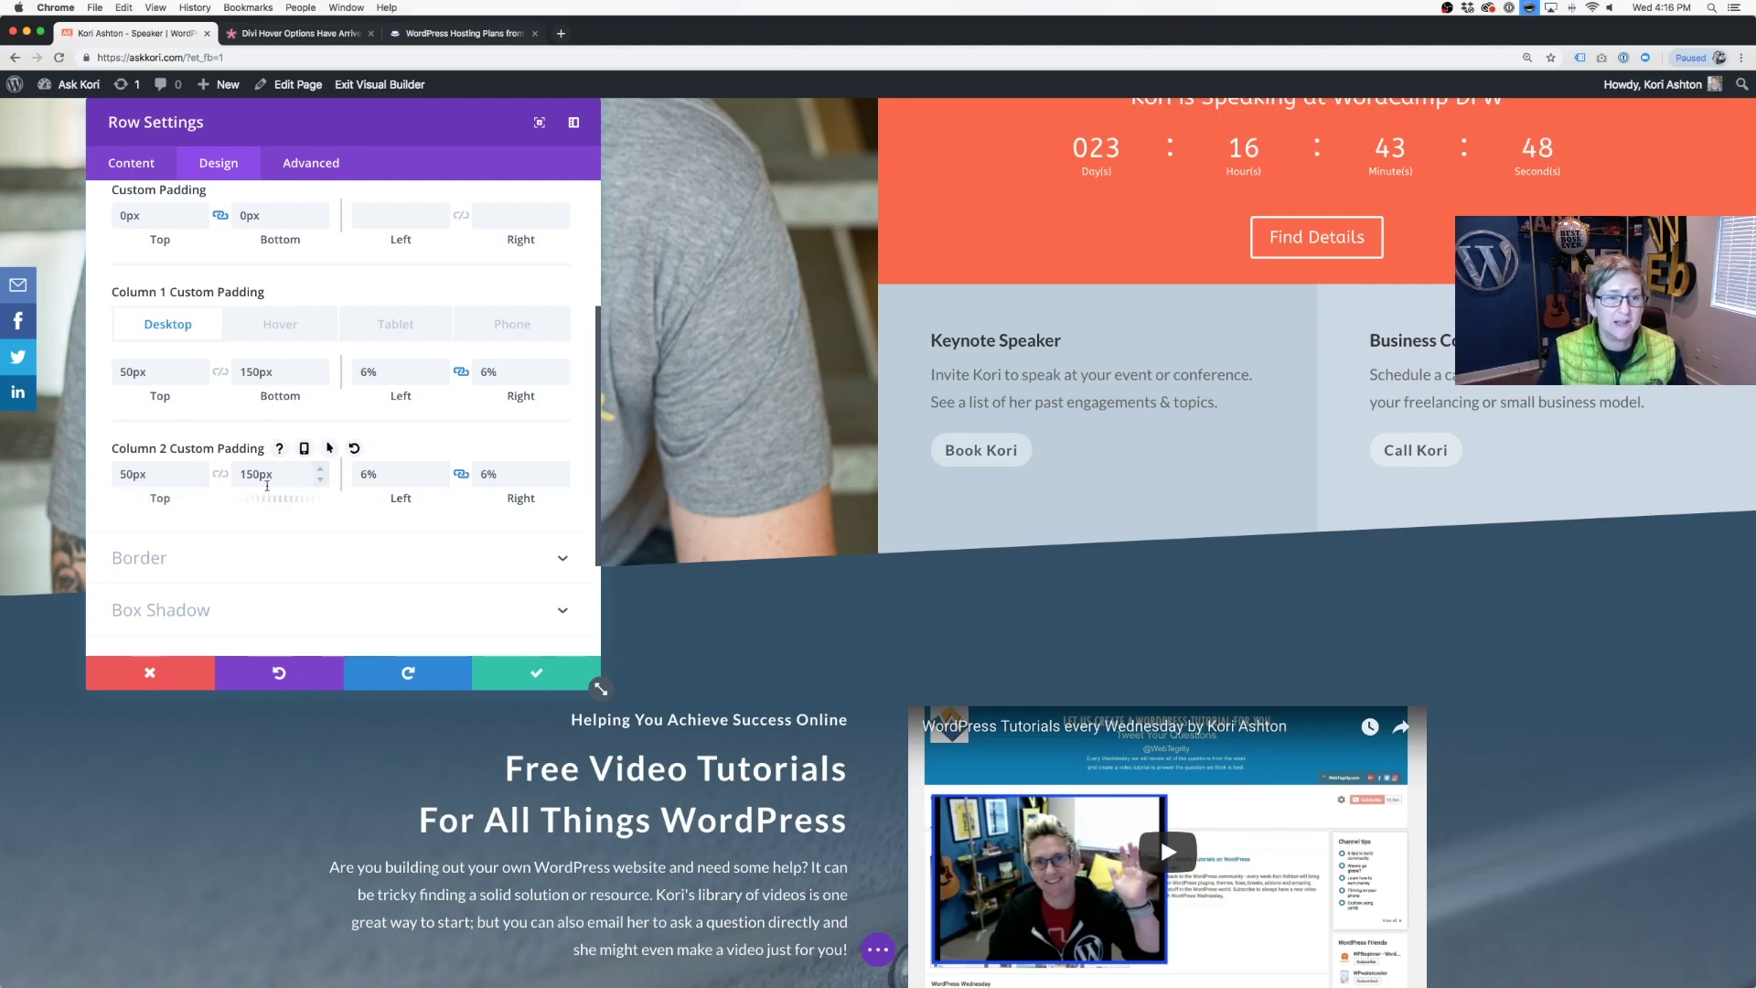
Step: Give column 2 hover padding of 55px top and 145px bottom, then save the row
{"action": "left_click", "coordinate": [329, 449]}
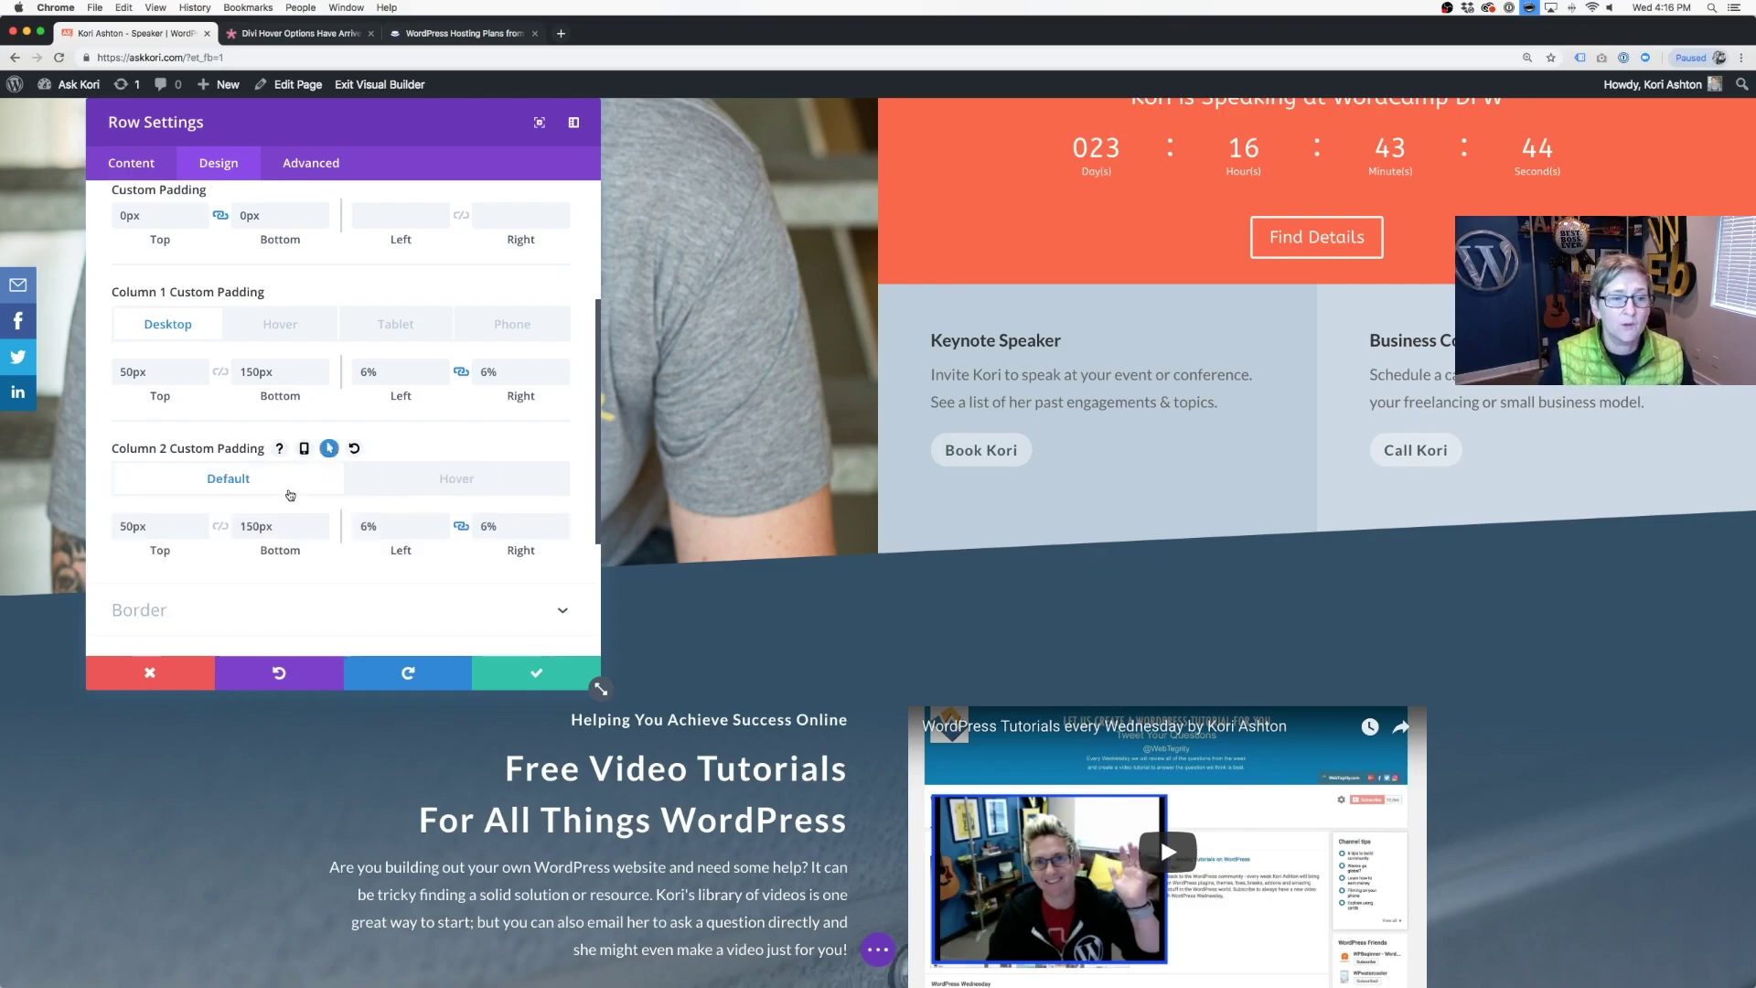
{"action": "left_click", "coordinate": [442, 480]}
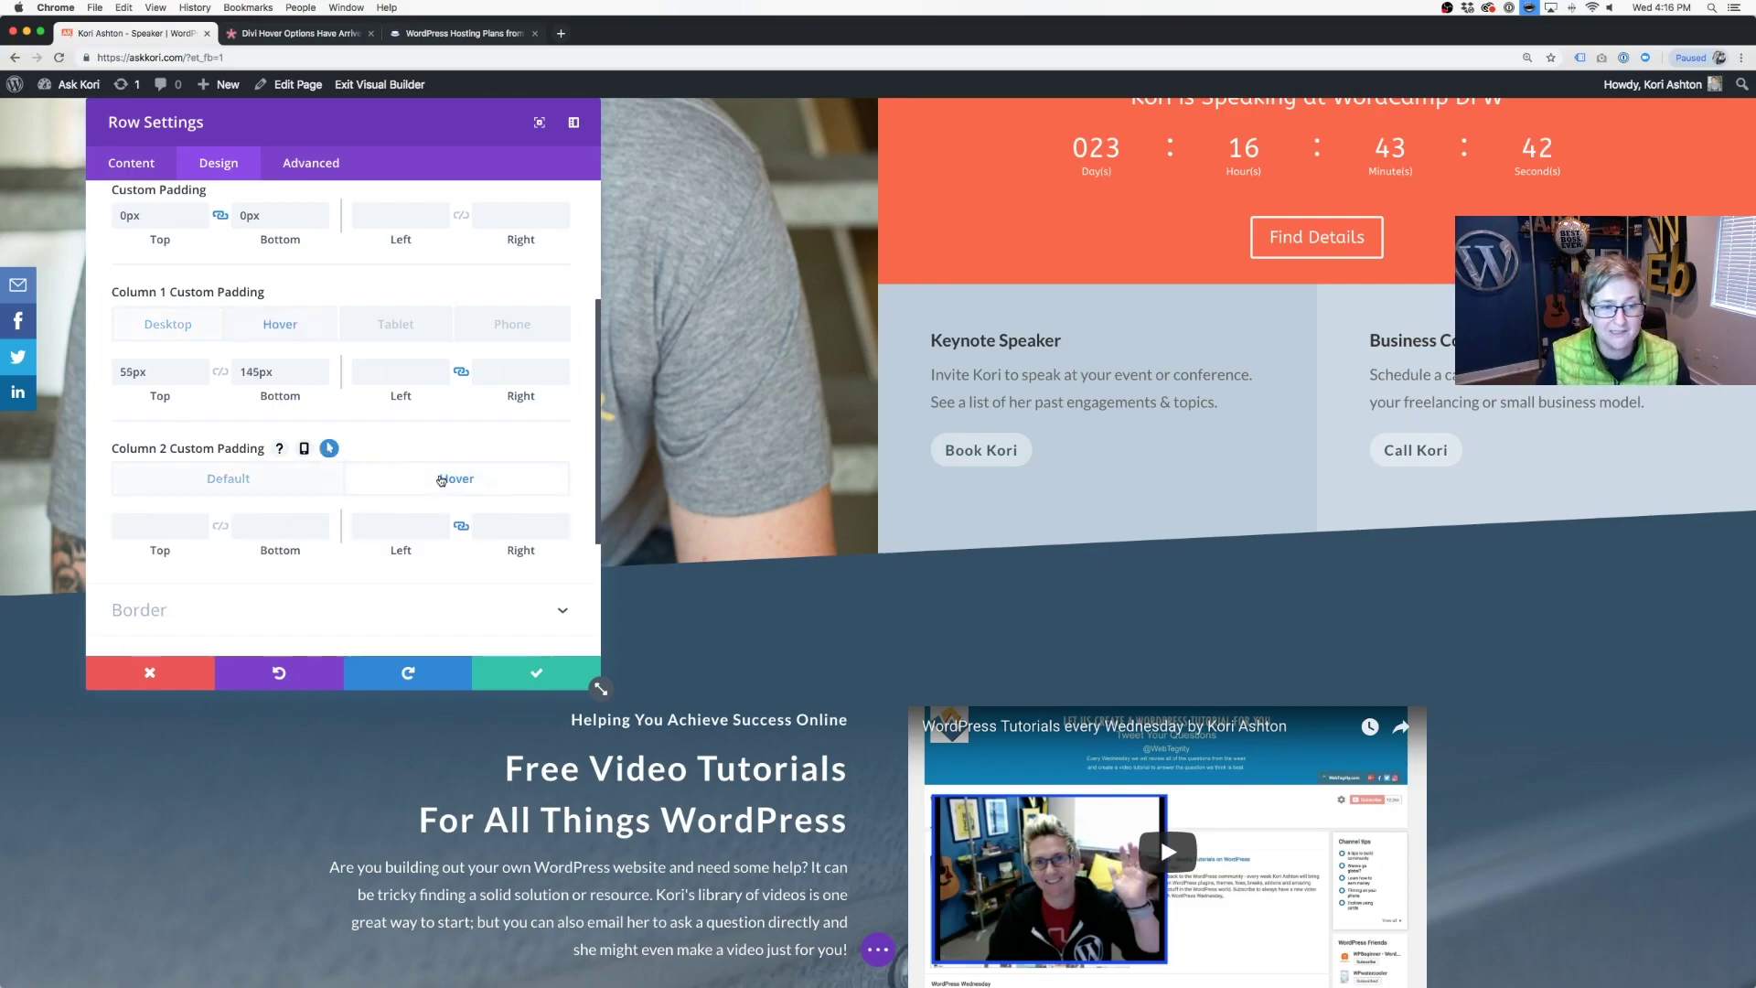
{"action": "left_click", "coordinate": [134, 531]}
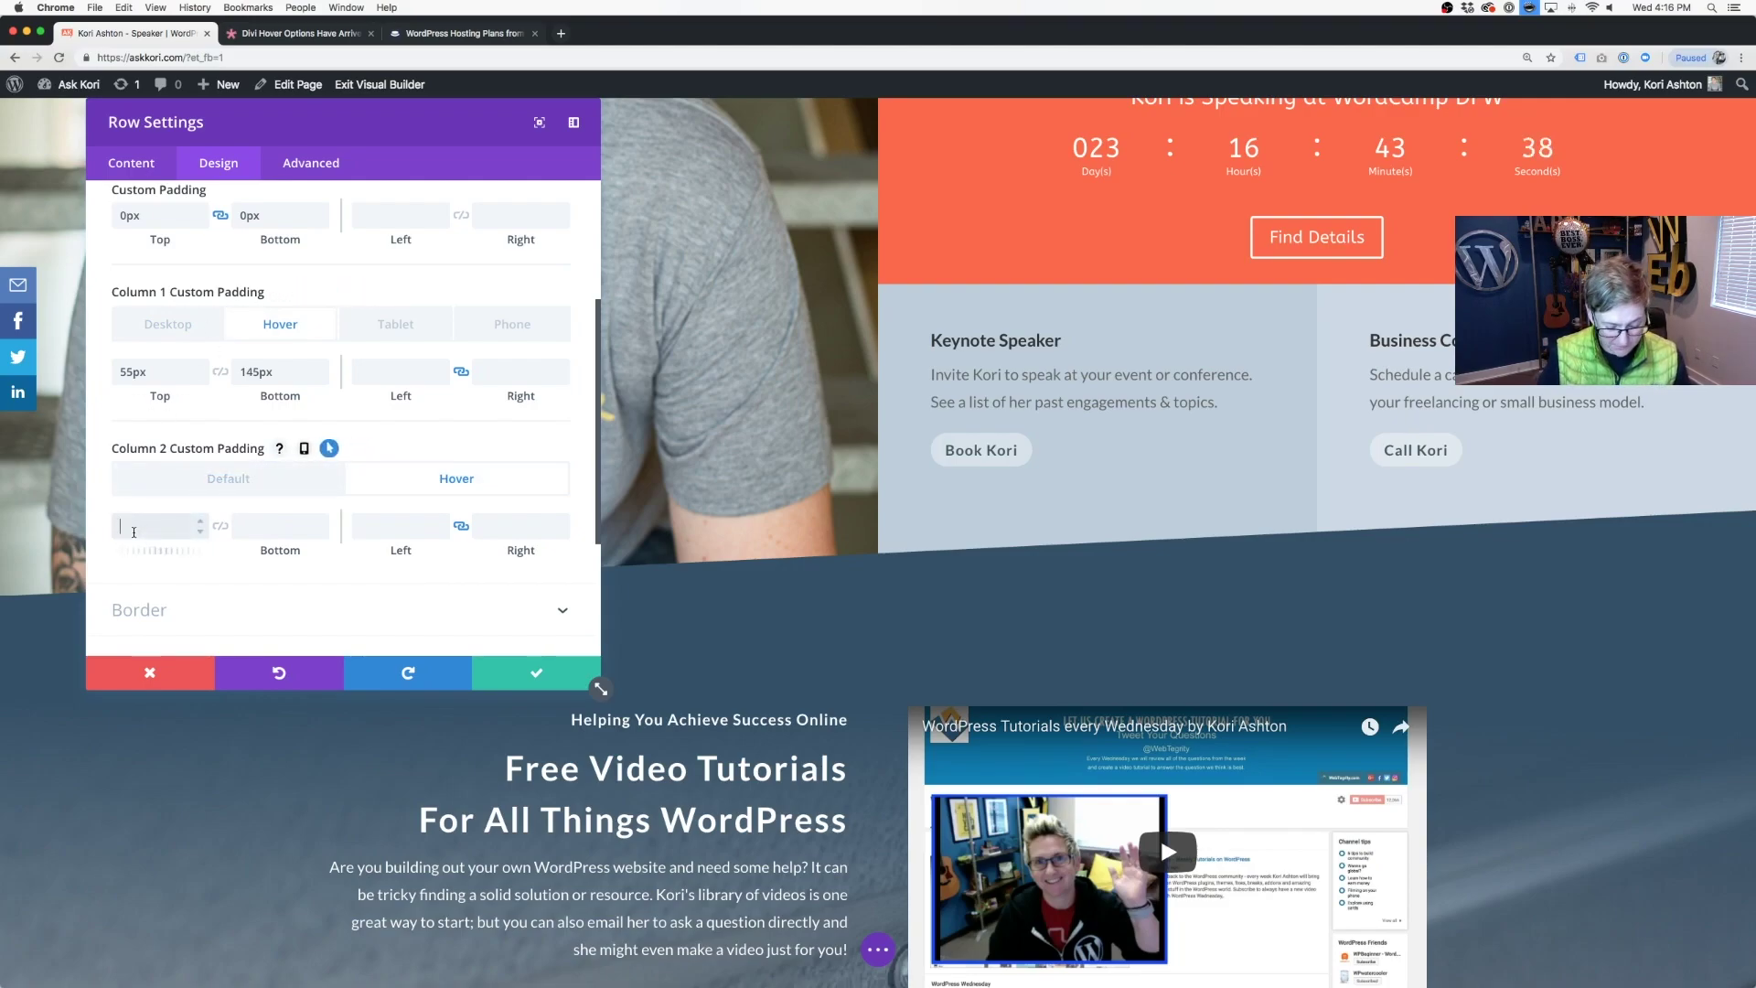
{"action": "type", "text": "5px"}
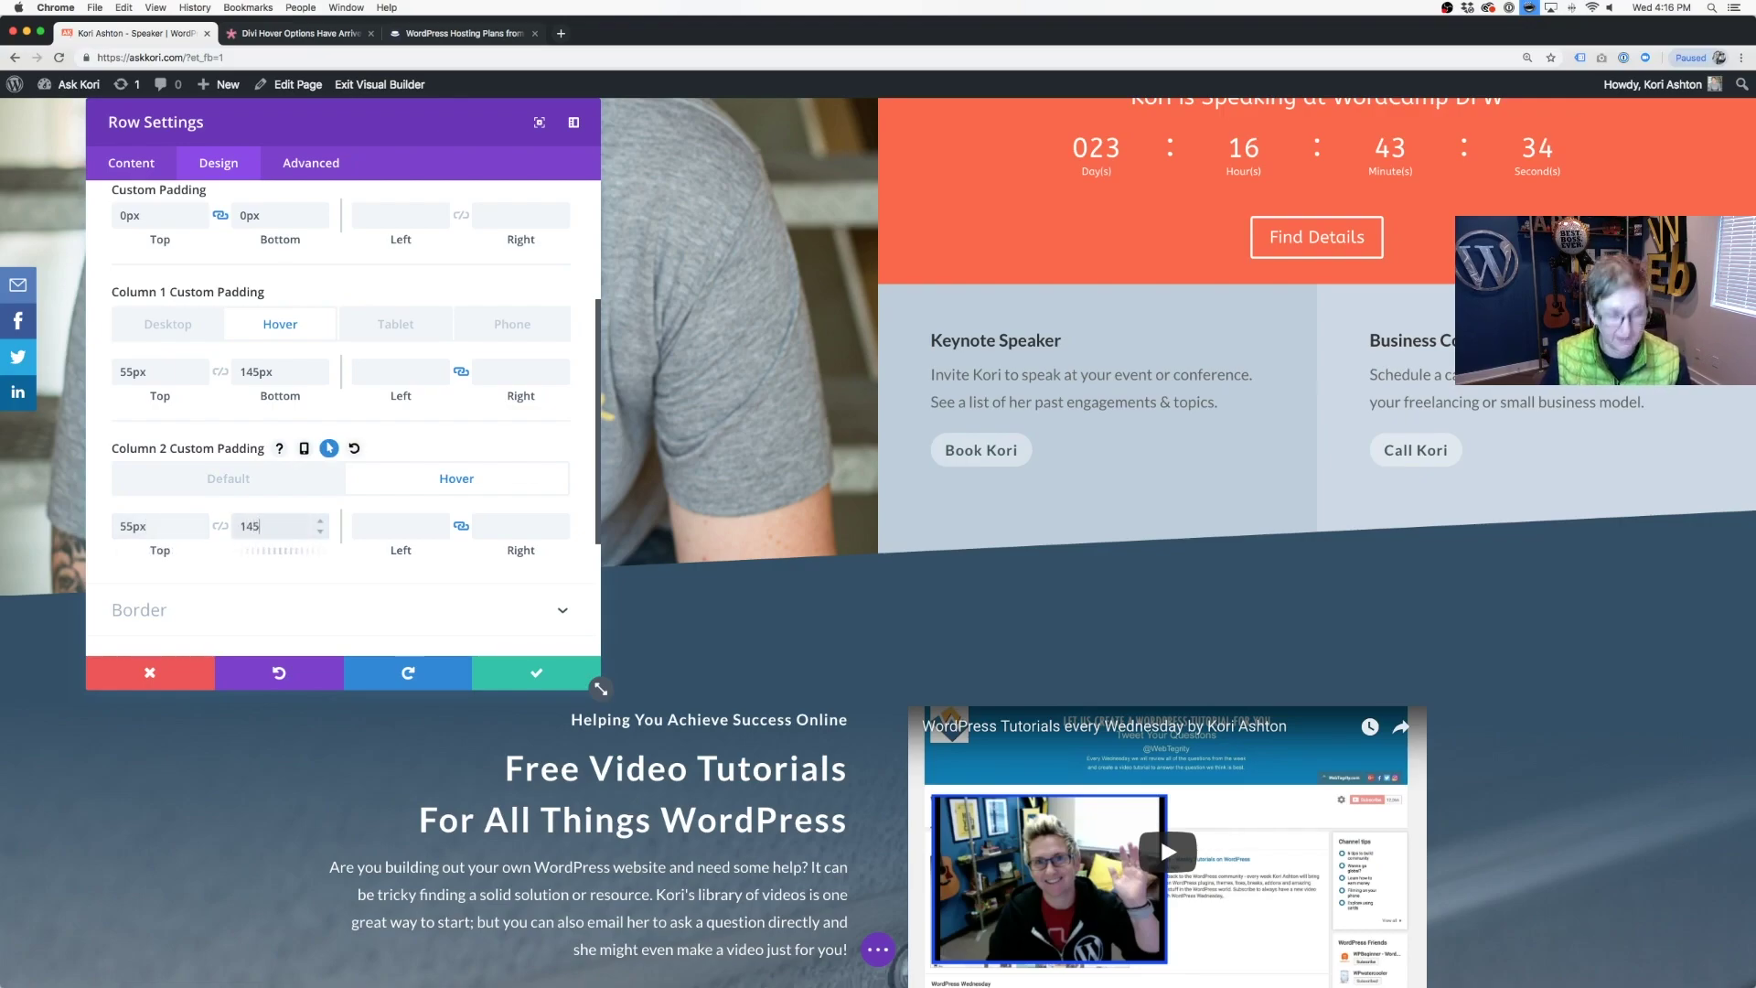
{"action": "type", "text": "px"}
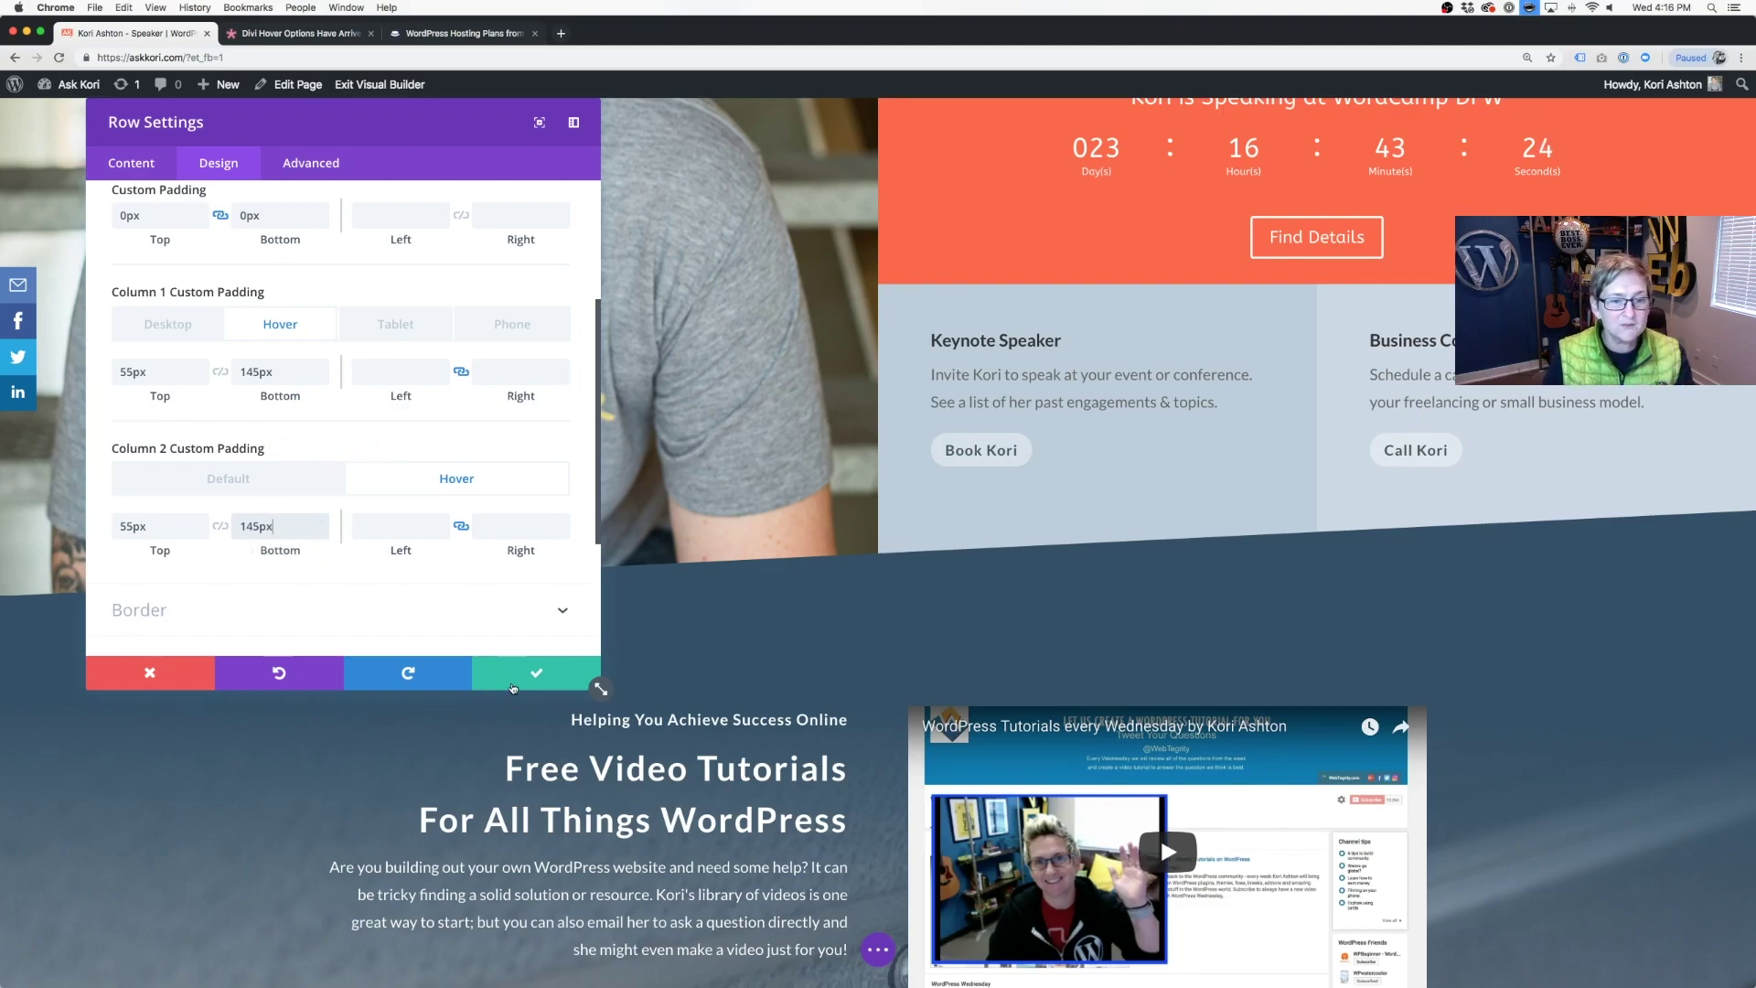
{"action": "left_click", "coordinate": [513, 678]}
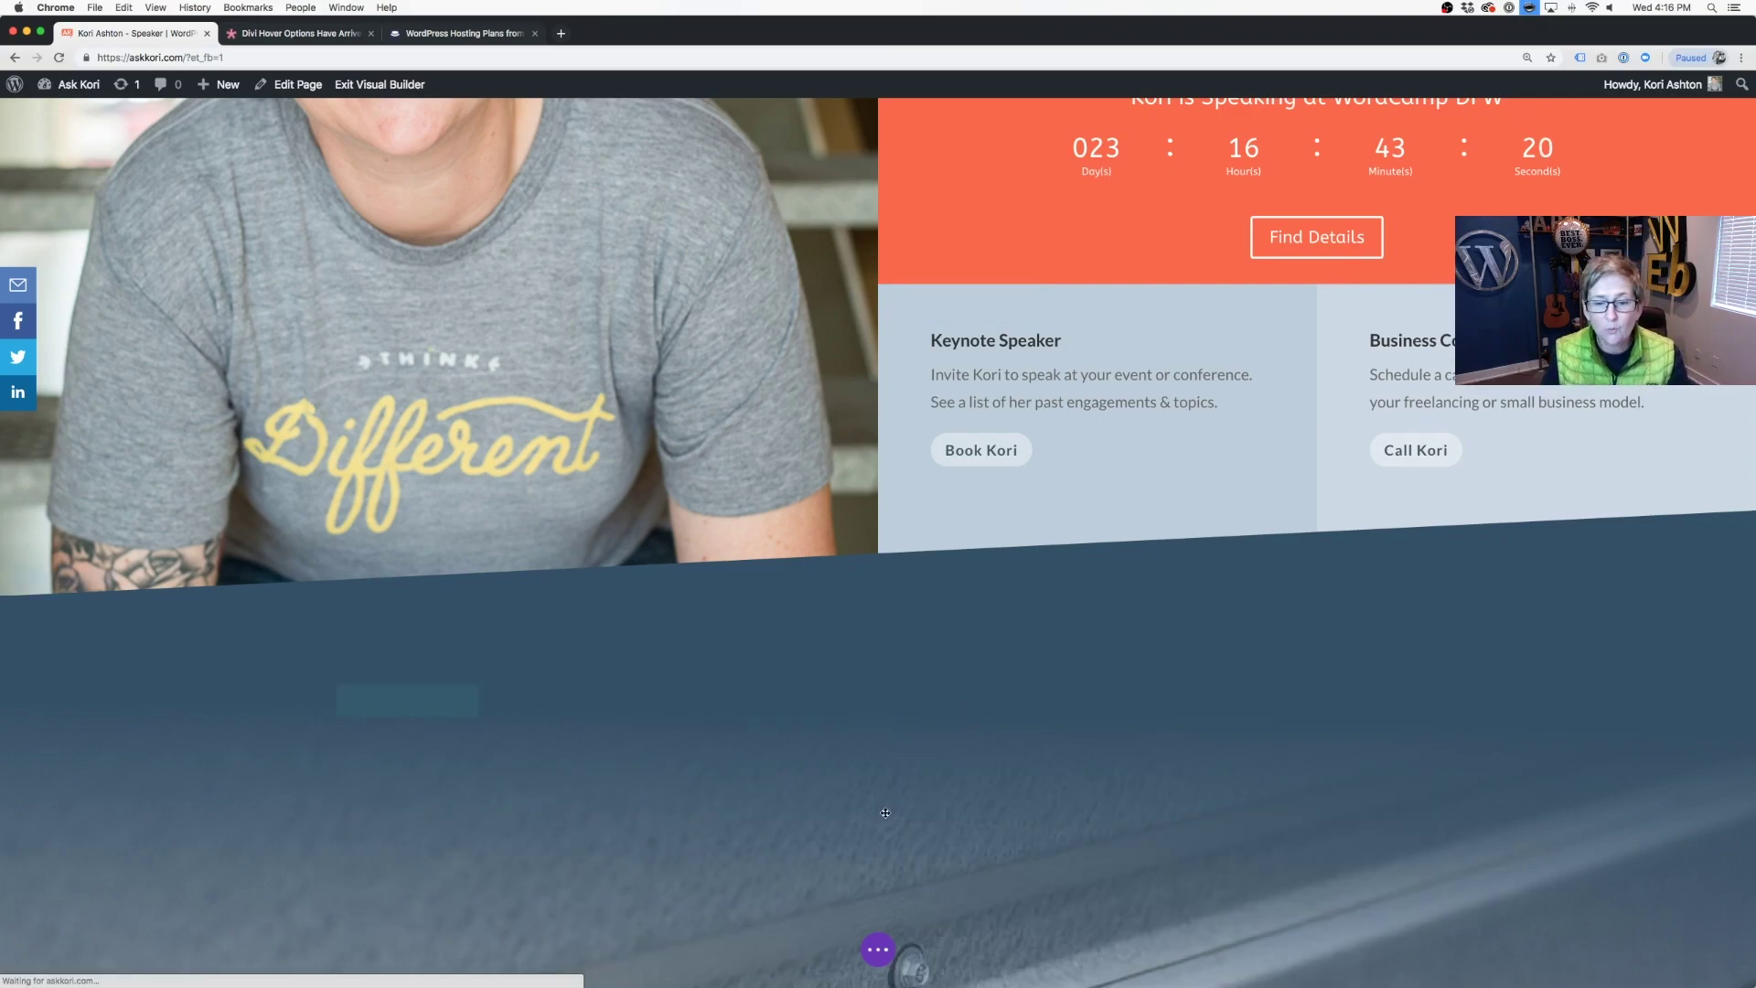
Step: Exit the Visual Builder to view the live askkori.com homepage
{"action": "left_click", "coordinate": [876, 951]}
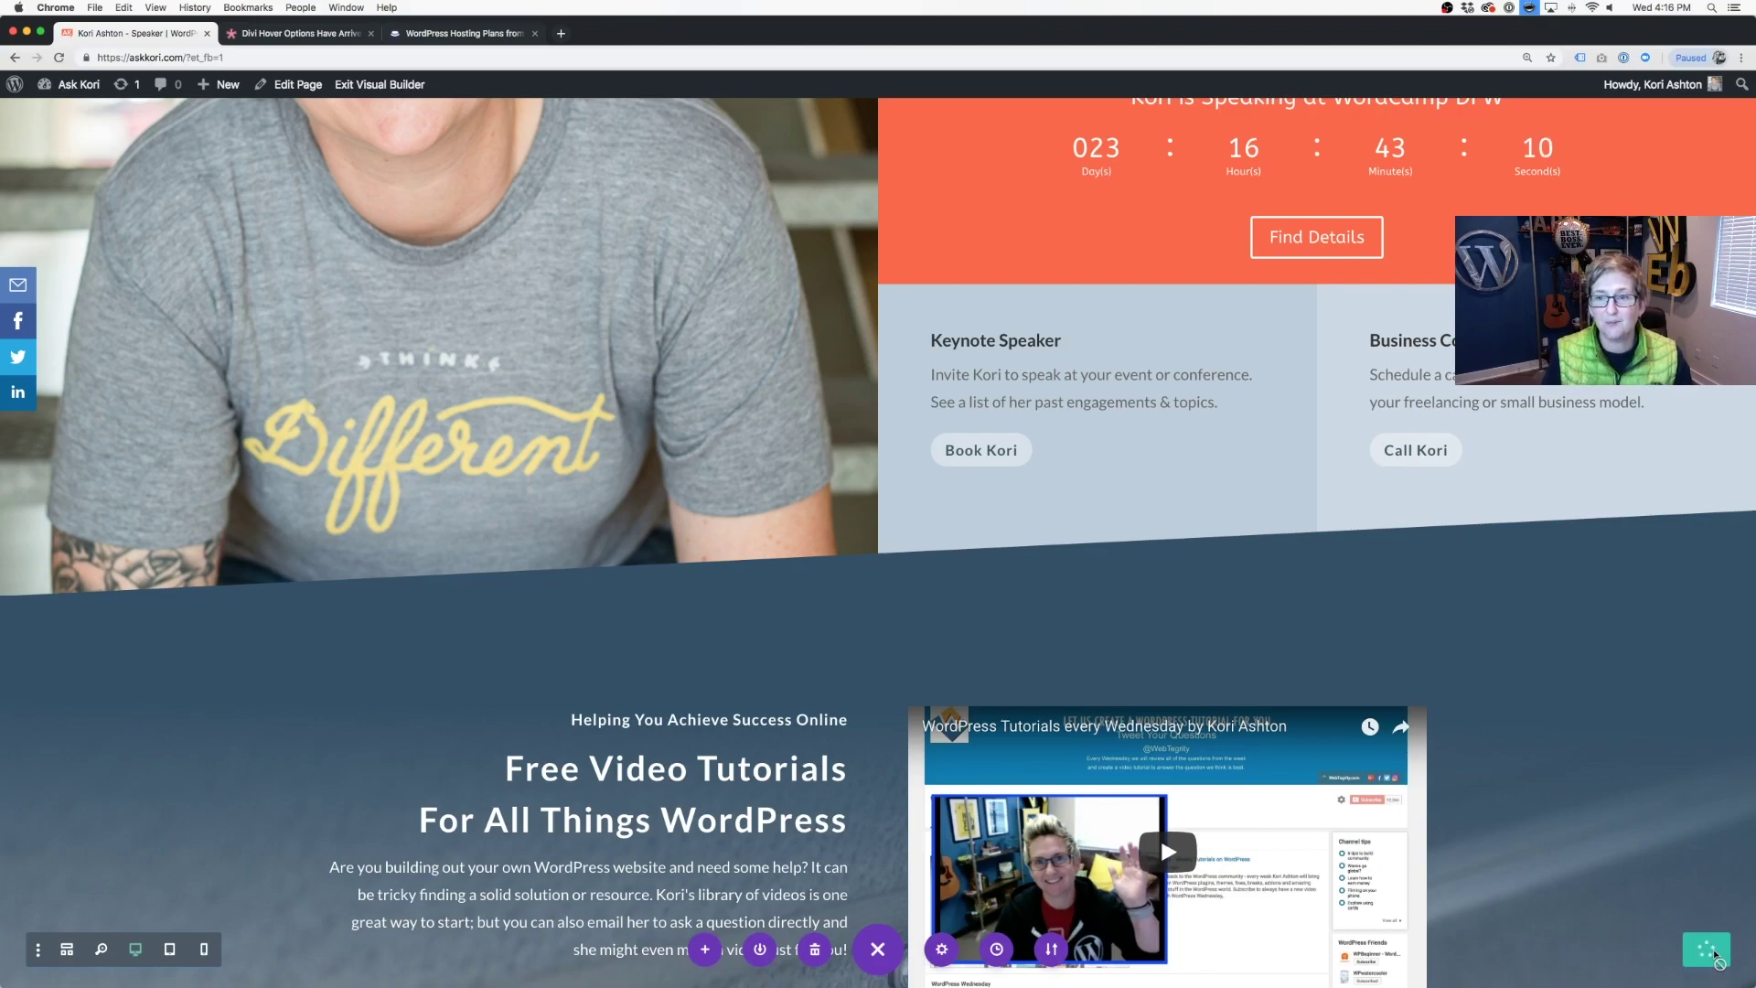
{"action": "mouse_move", "coordinate": [879, 768]}
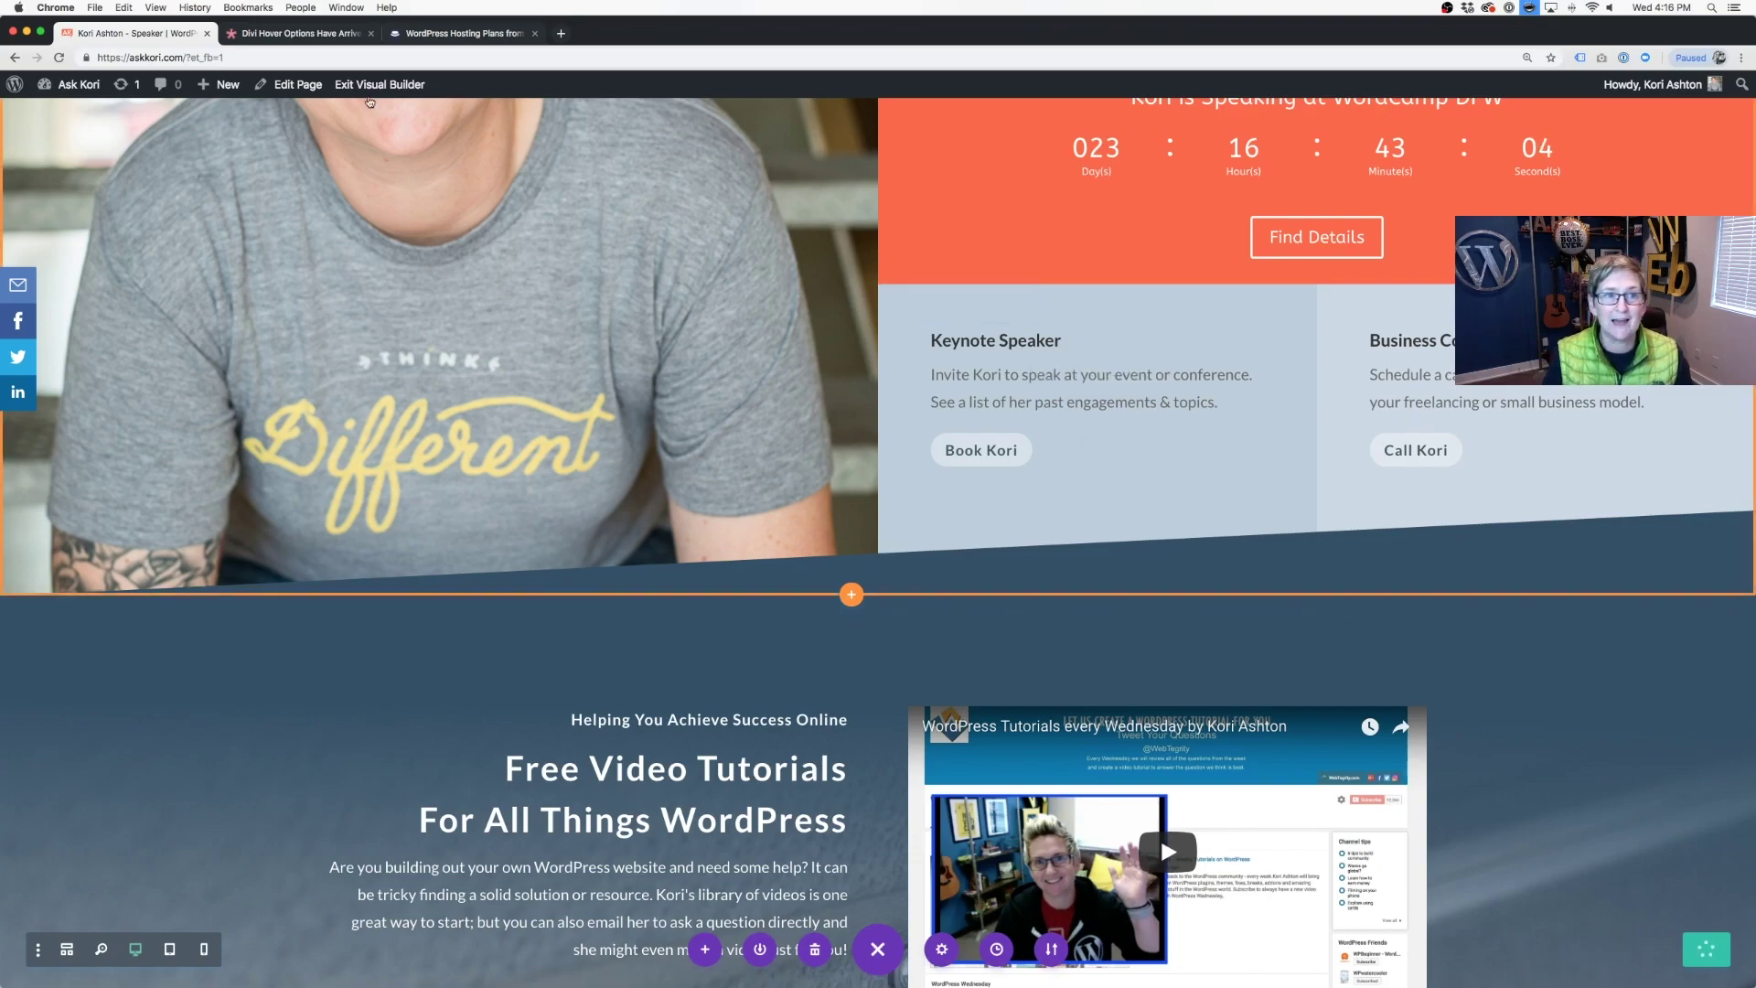
{"action": "left_click", "coordinate": [362, 84]}
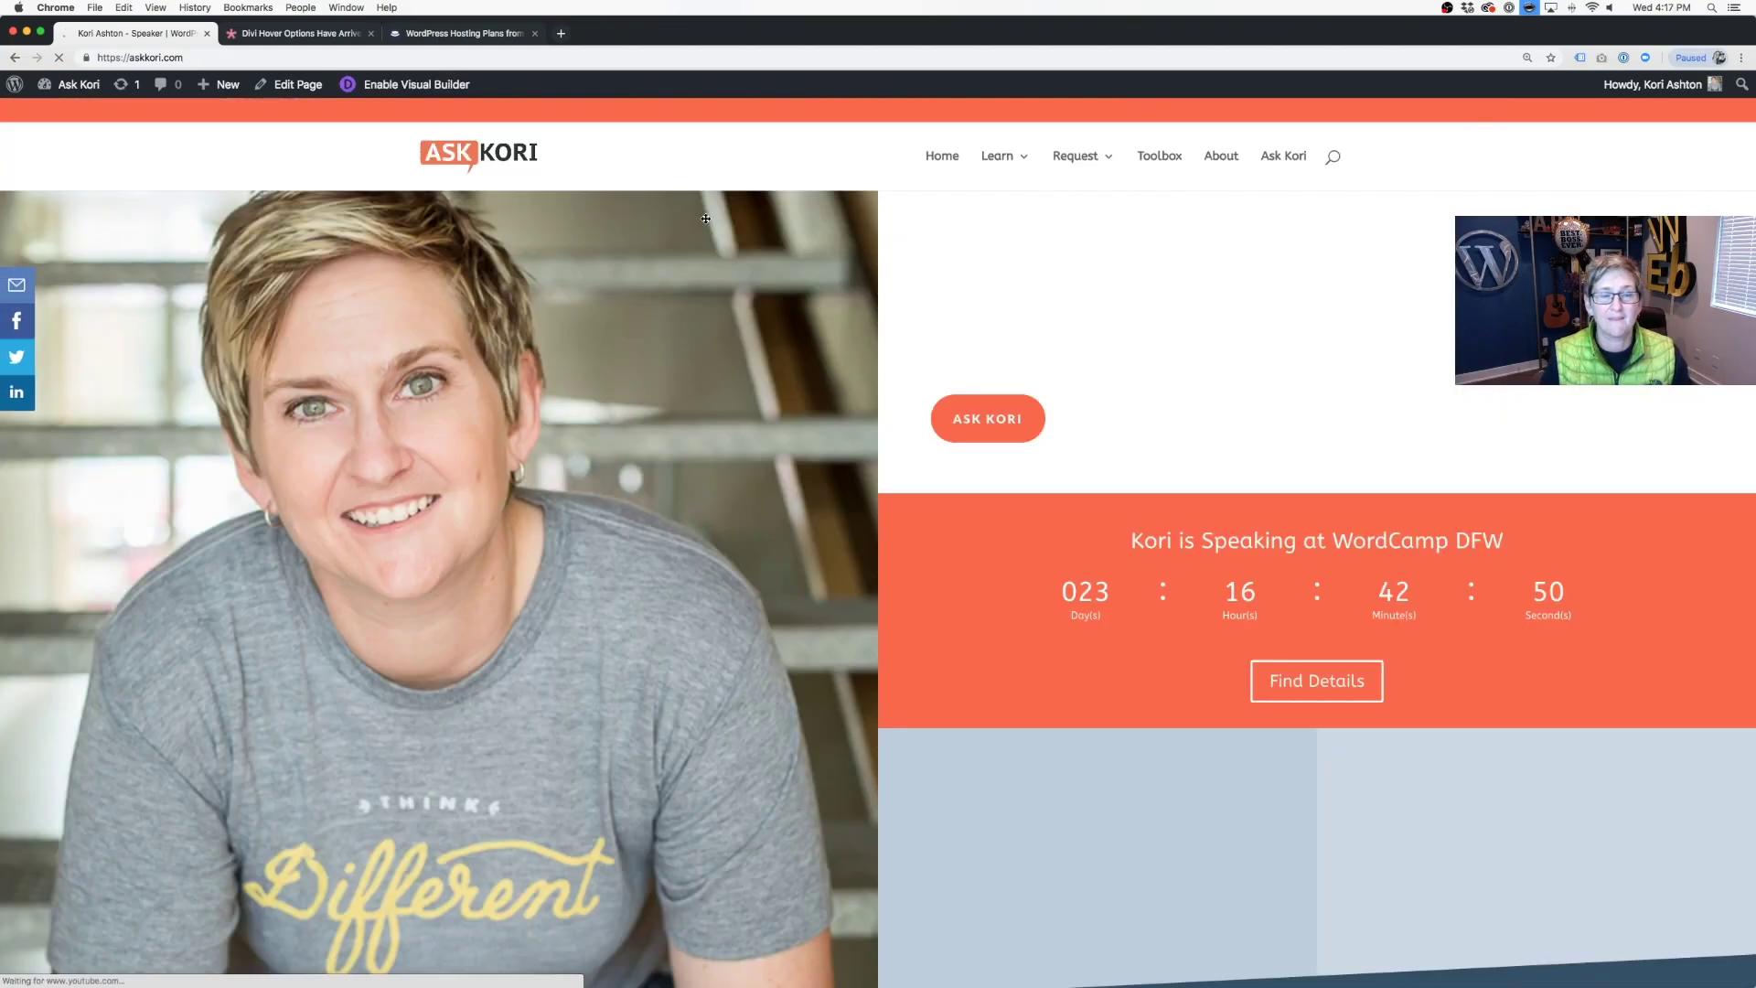
Step: Check the live Business Coach card, then return to the Divi hover-options blog post
{"action": "scroll", "coordinate": [935, 435], "scroll_direction": "down", "scroll_amount": 4}
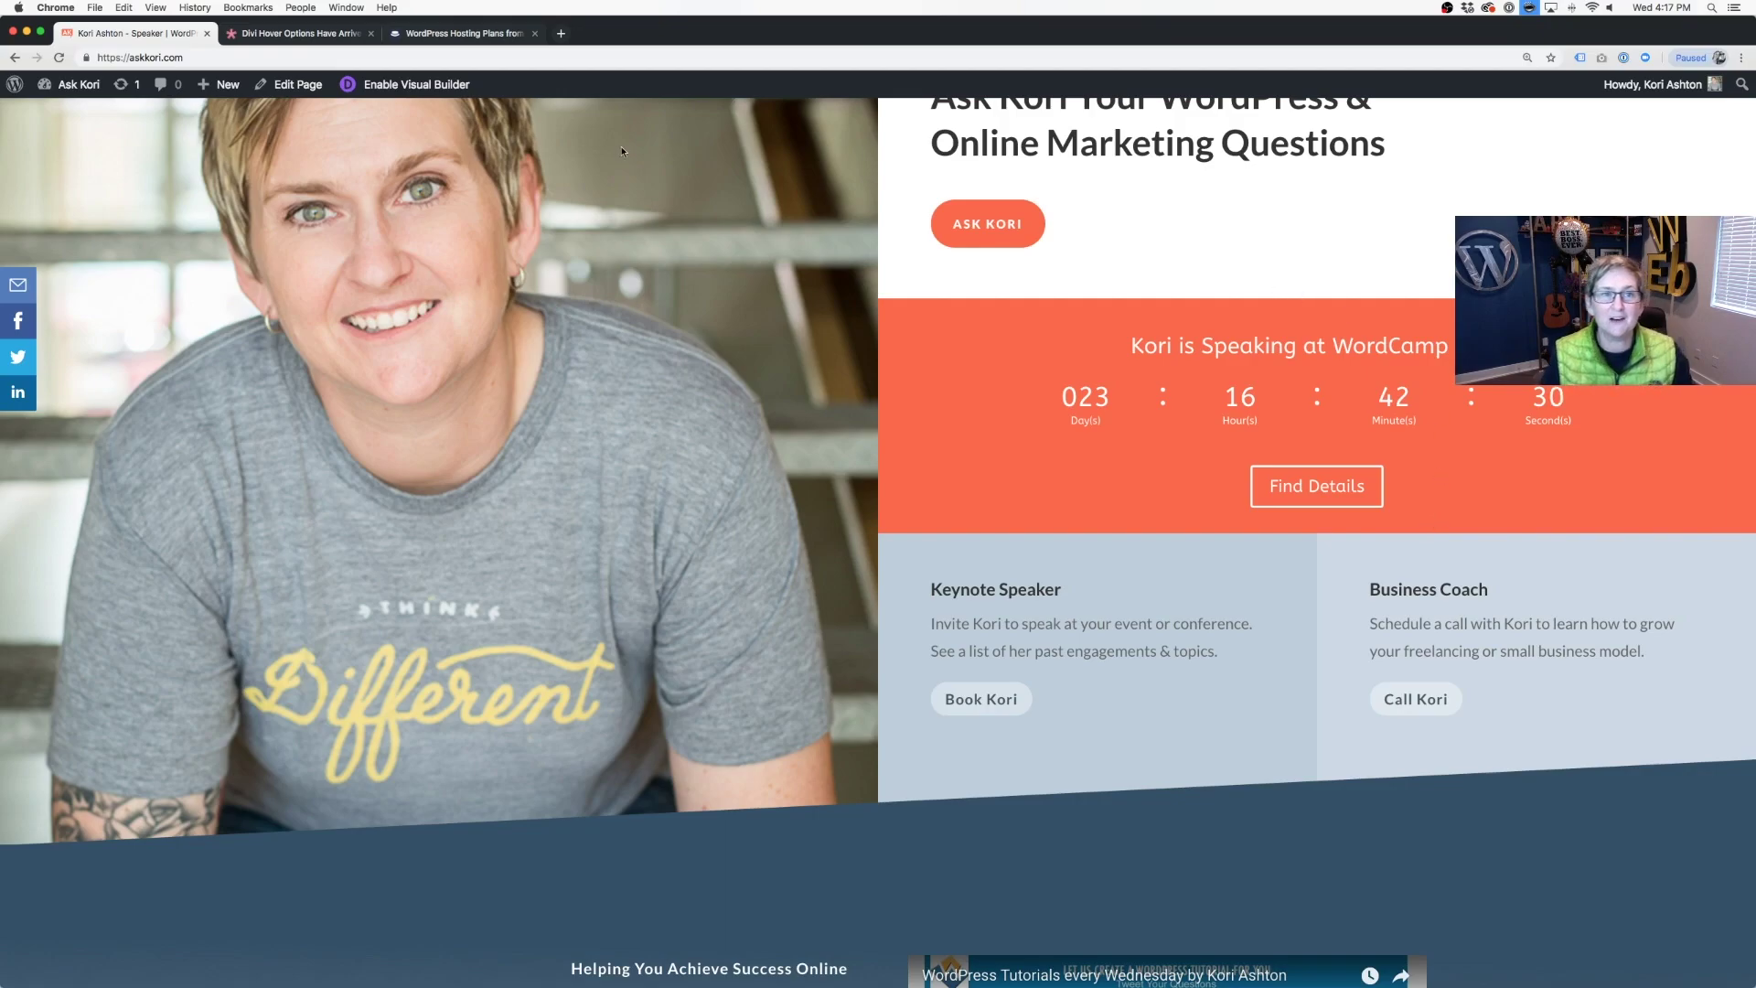
{"action": "left_click", "coordinate": [307, 34]}
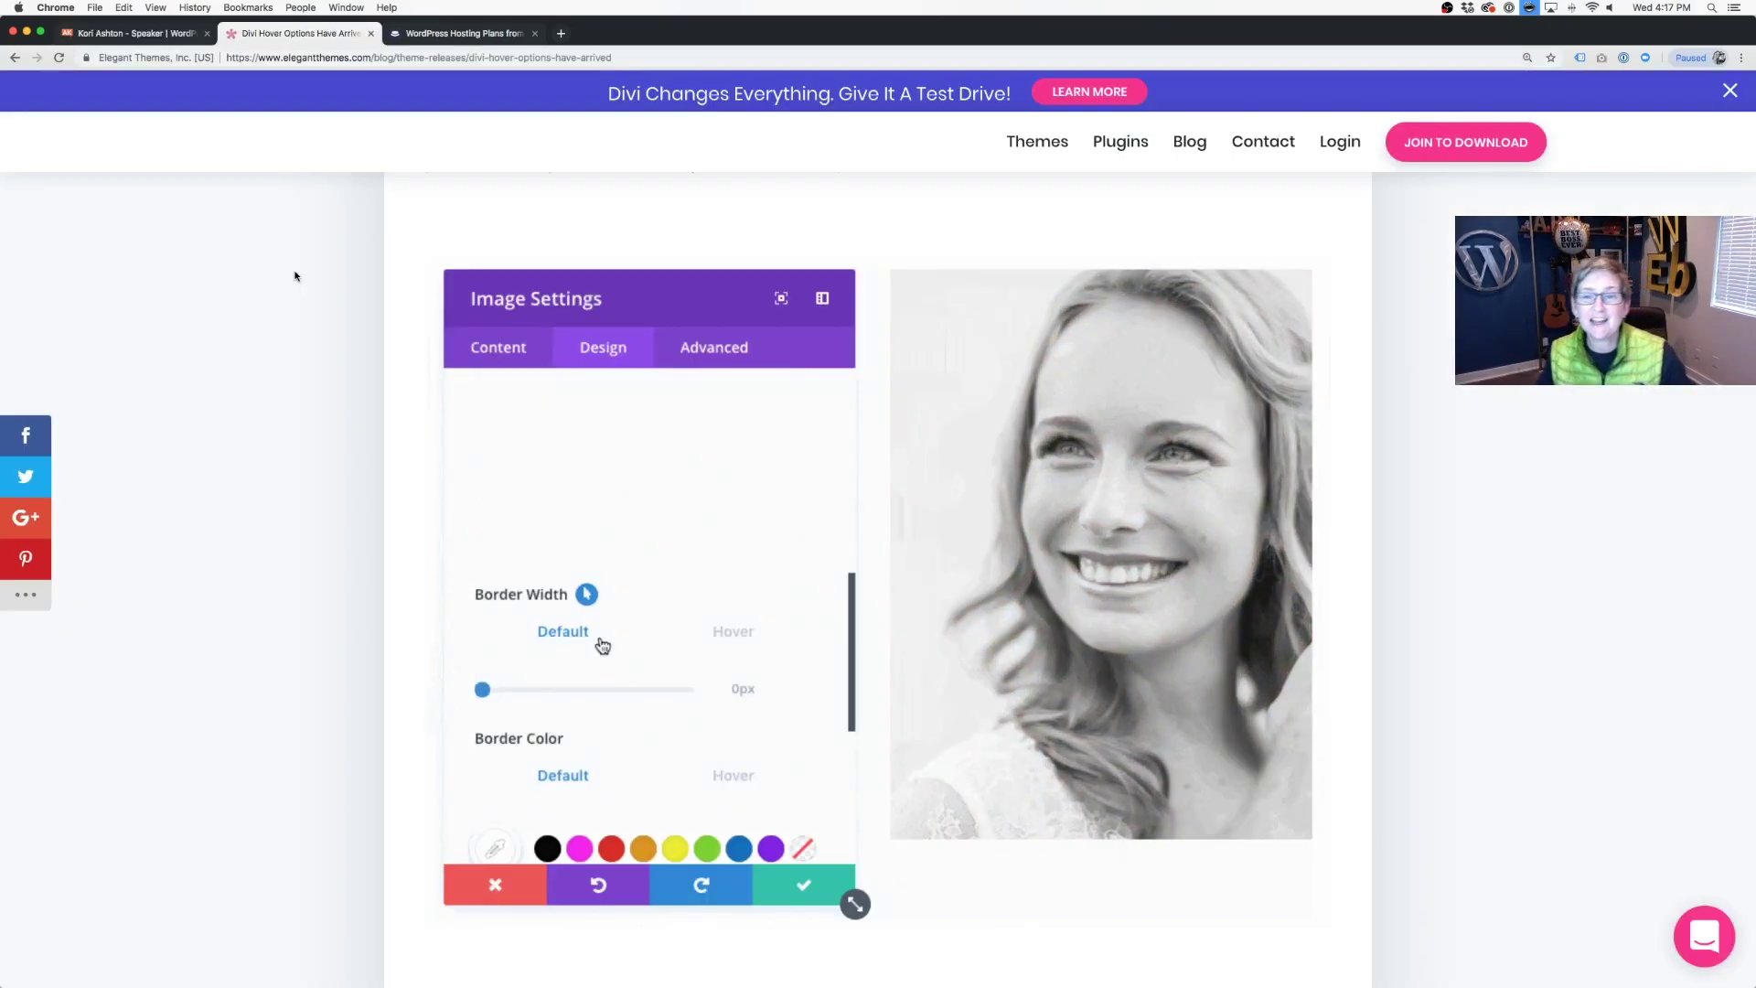
Step: Scroll the hover-options post back up to its introductory video and announcement
{"action": "scroll", "coordinate": [294, 275], "scroll_direction": "up", "scroll_amount": 3}
{"action": "scroll", "coordinate": [294, 275], "scroll_direction": "up", "scroll_amount": 1}
{"action": "scroll", "coordinate": [294, 275], "scroll_direction": "up", "scroll_amount": 4}
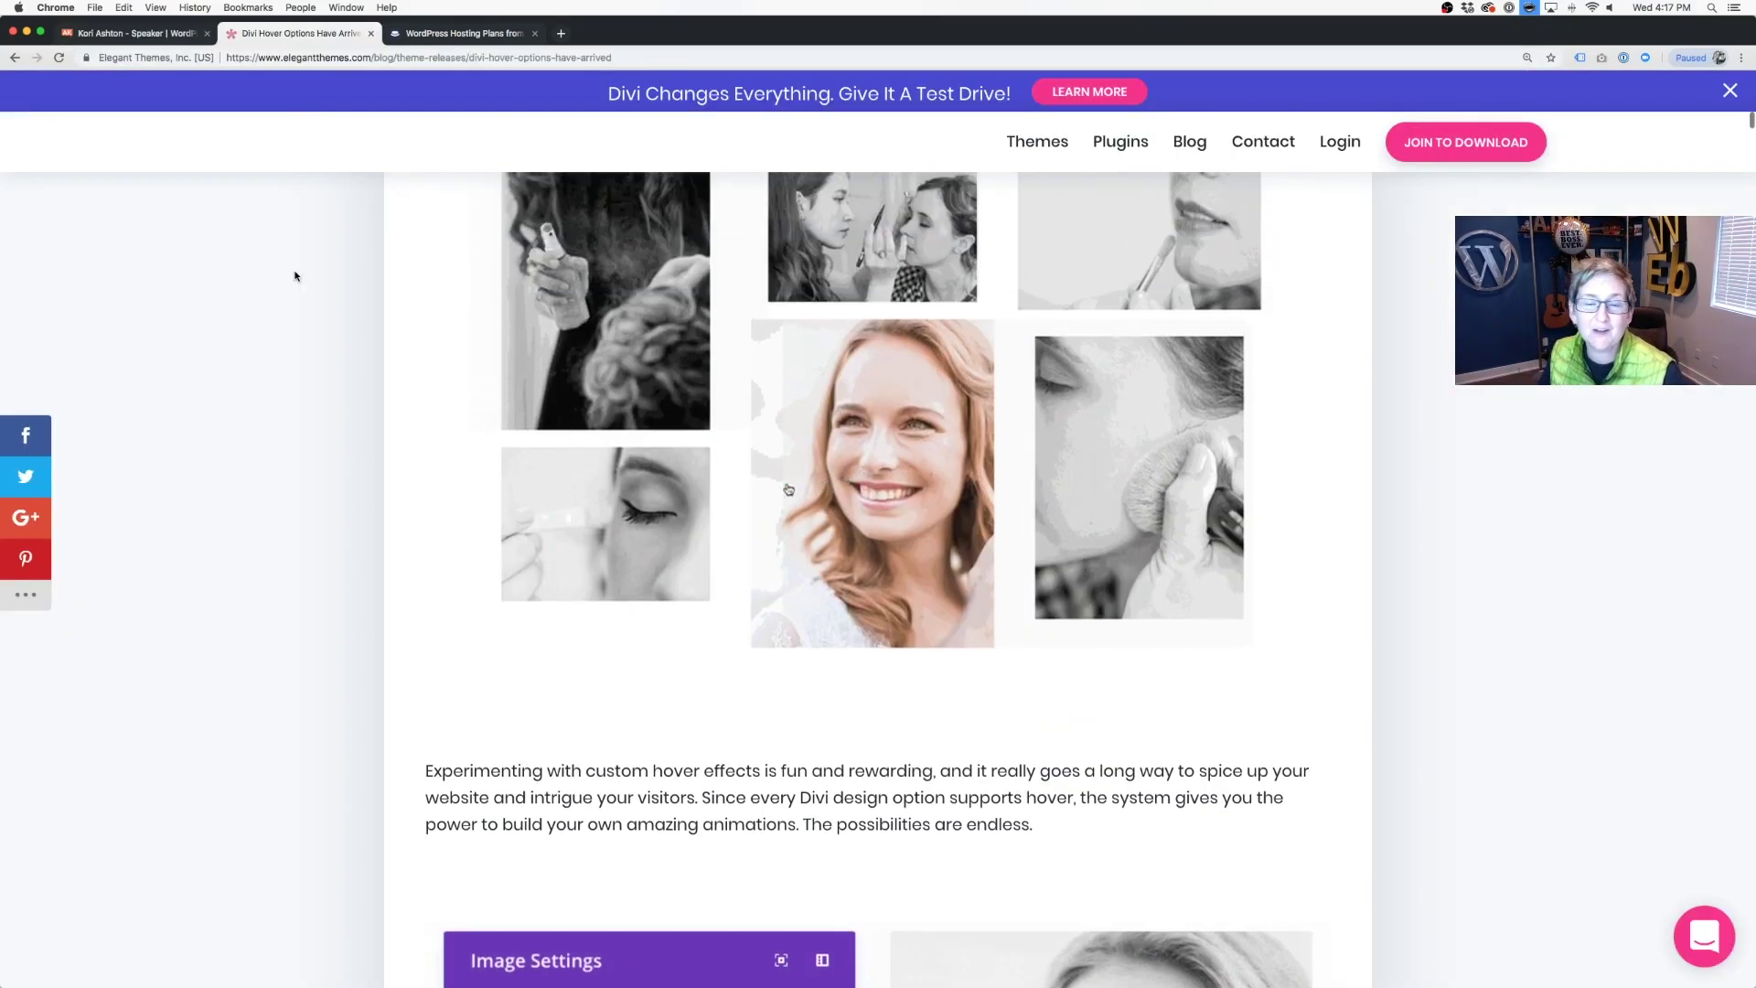
{"action": "scroll", "coordinate": [295, 275], "scroll_direction": "up", "scroll_amount": 2}
{"action": "scroll", "coordinate": [294, 275], "scroll_direction": "up", "scroll_amount": 2}
{"action": "scroll", "coordinate": [294, 275], "scroll_direction": "up", "scroll_amount": 6}
{"action": "scroll", "coordinate": [295, 276], "scroll_direction": "up", "scroll_amount": 4}
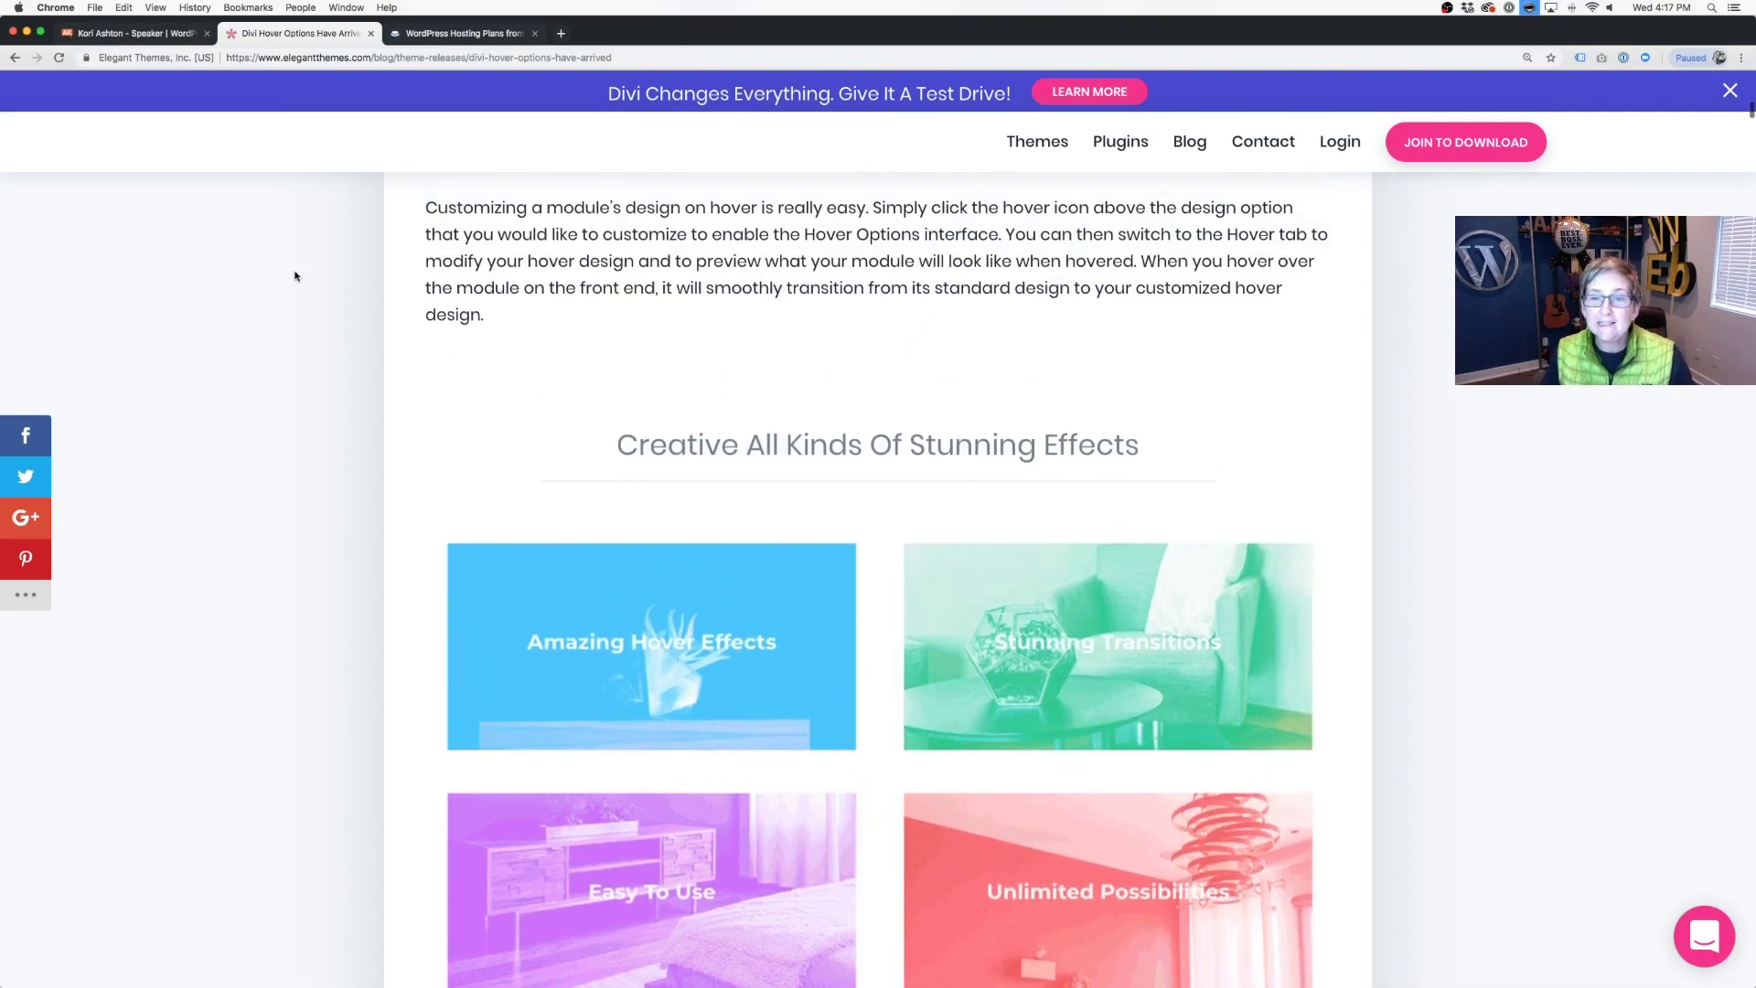
{"action": "scroll", "coordinate": [295, 276], "scroll_direction": "up", "scroll_amount": 5}
{"action": "scroll", "coordinate": [294, 275], "scroll_direction": "up", "scroll_amount": 6}
{"action": "scroll", "coordinate": [294, 276], "scroll_direction": "up", "scroll_amount": 5}
{"action": "scroll", "coordinate": [295, 275], "scroll_direction": "up", "scroll_amount": 4}
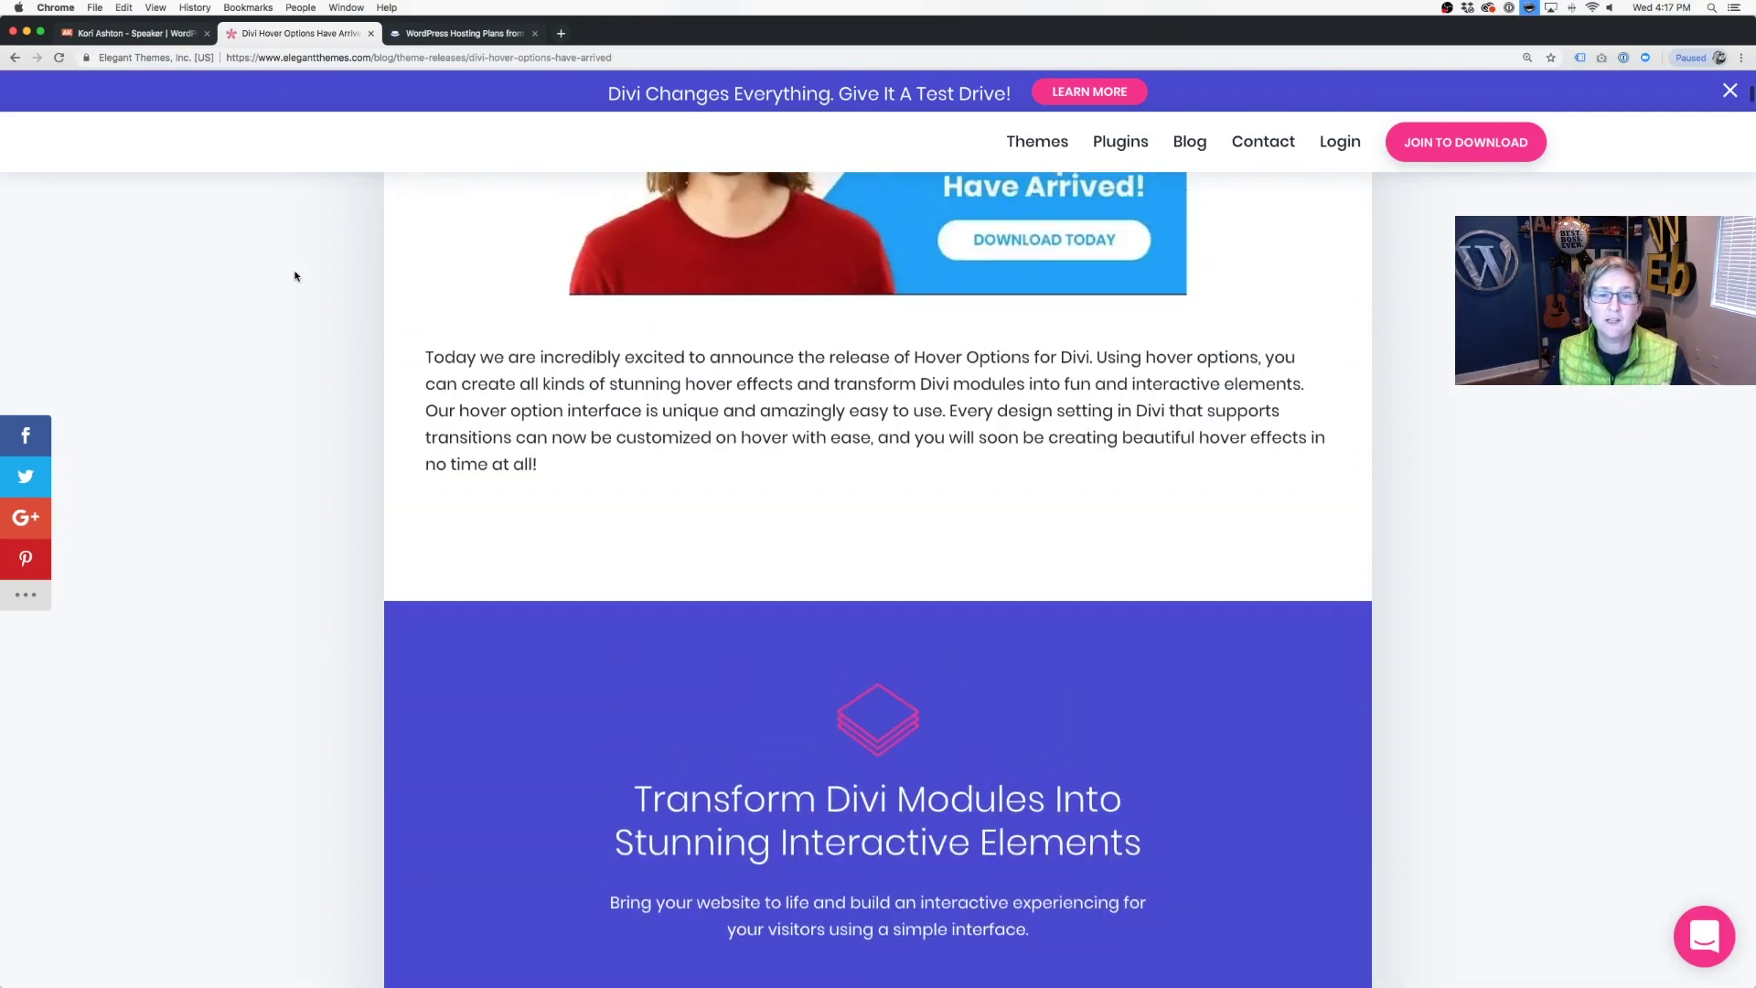
{"action": "scroll", "coordinate": [294, 275], "scroll_direction": "up", "scroll_amount": 3}
{"action": "scroll", "coordinate": [294, 275], "scroll_direction": "up", "scroll_amount": 1}
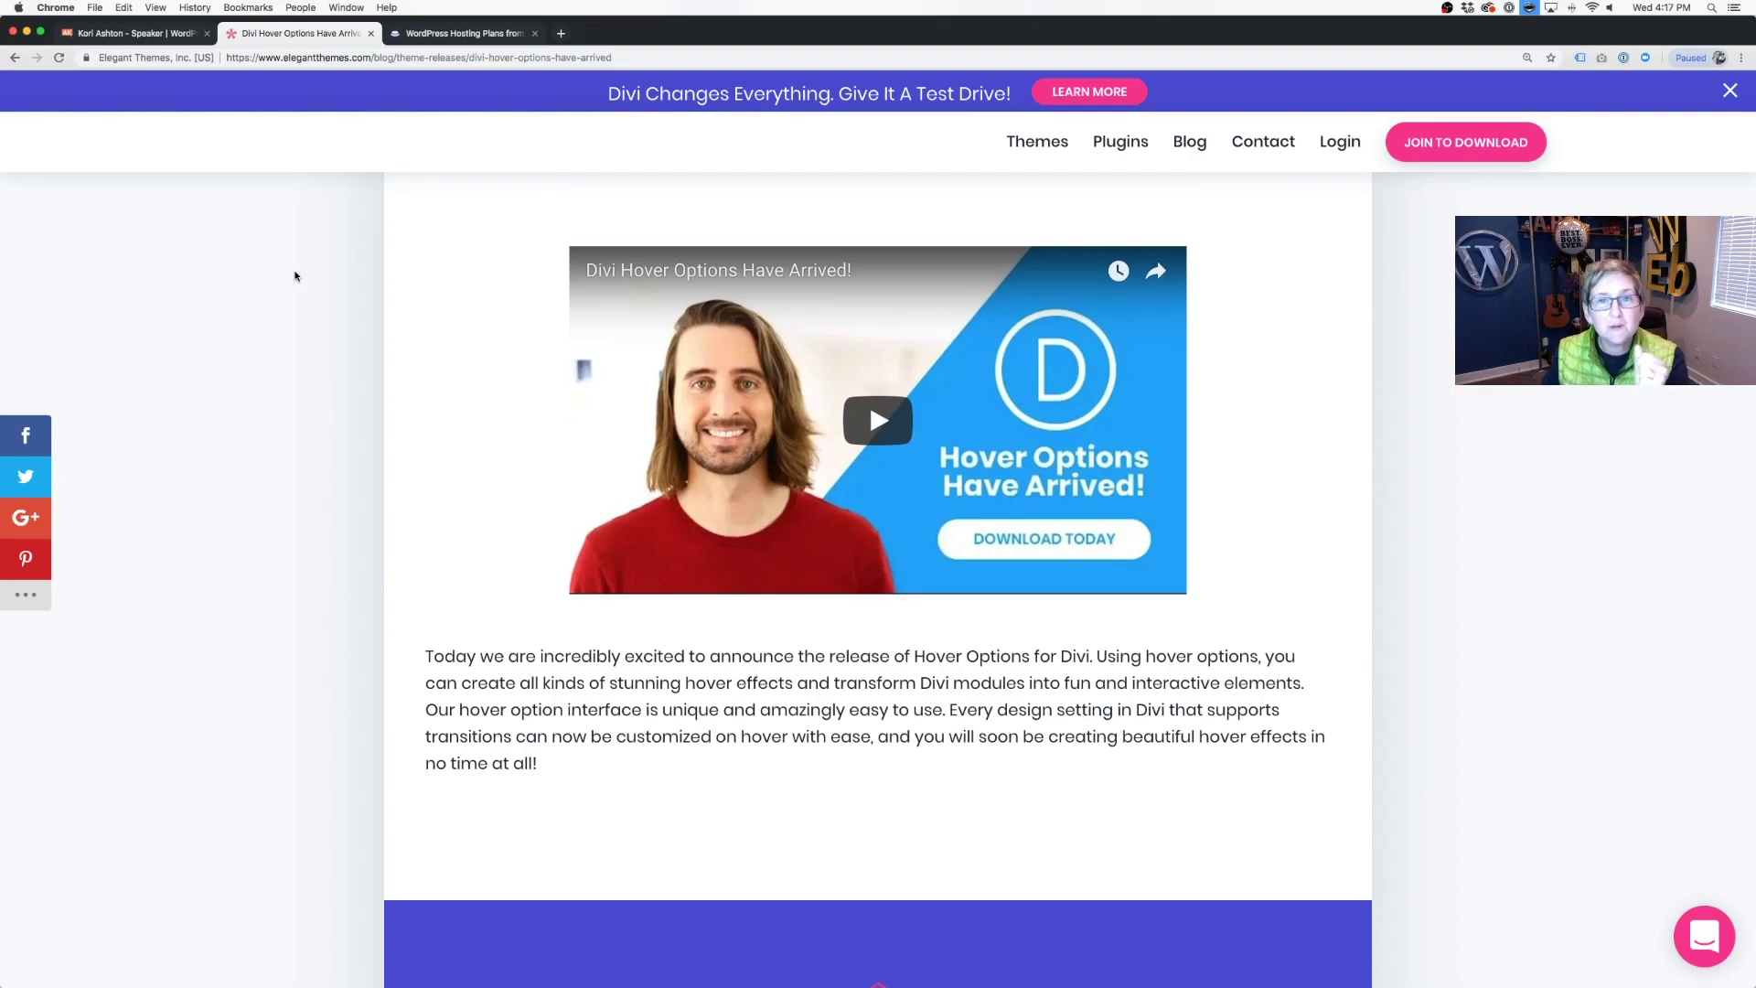